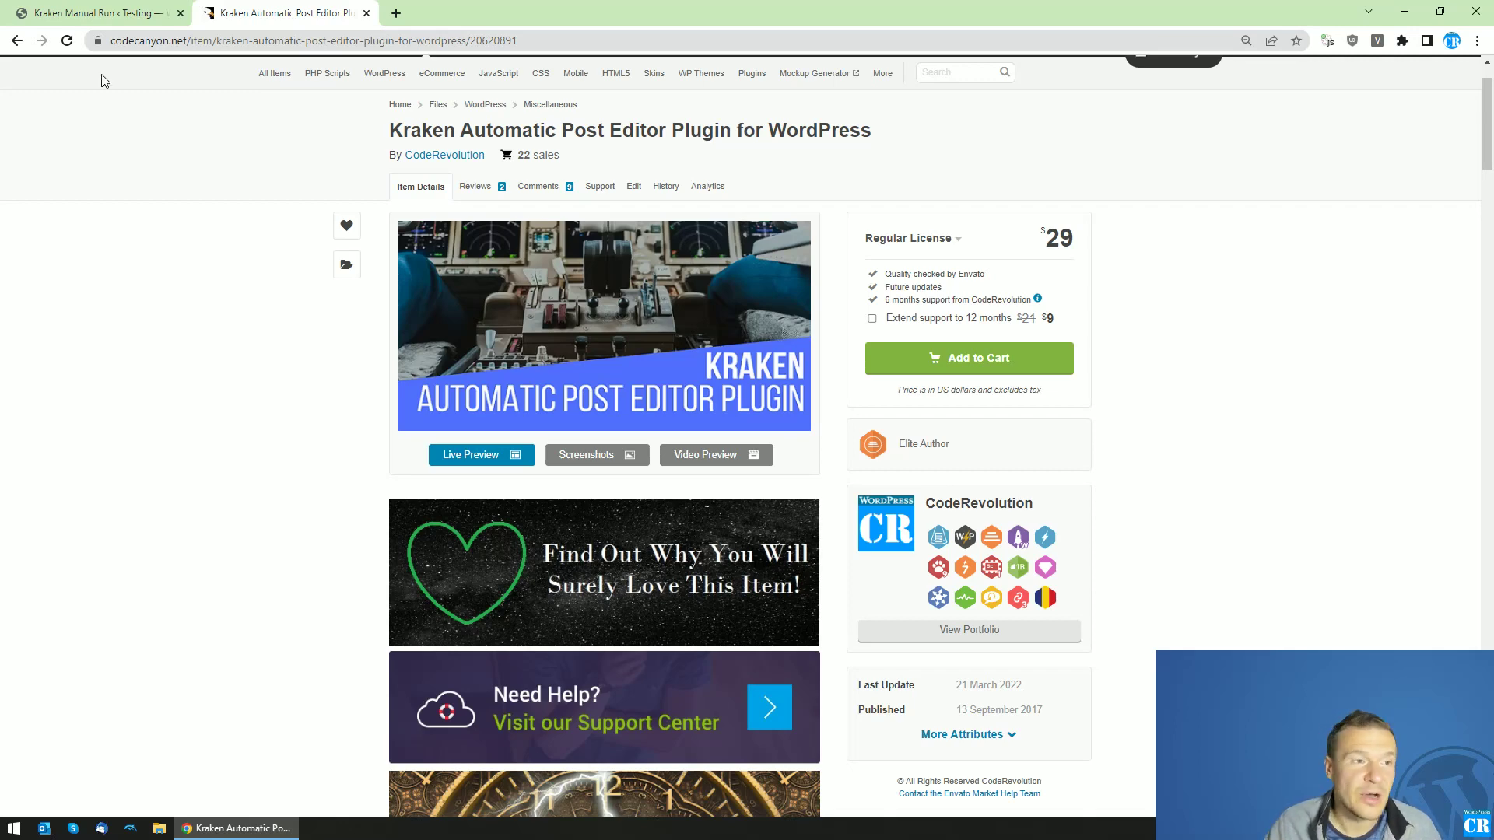
Step: Delete the 'ffffeatured' prefix so the Post Title template reads just %%post_title%%
{"action": "left_click", "coordinate": [117, 11]}
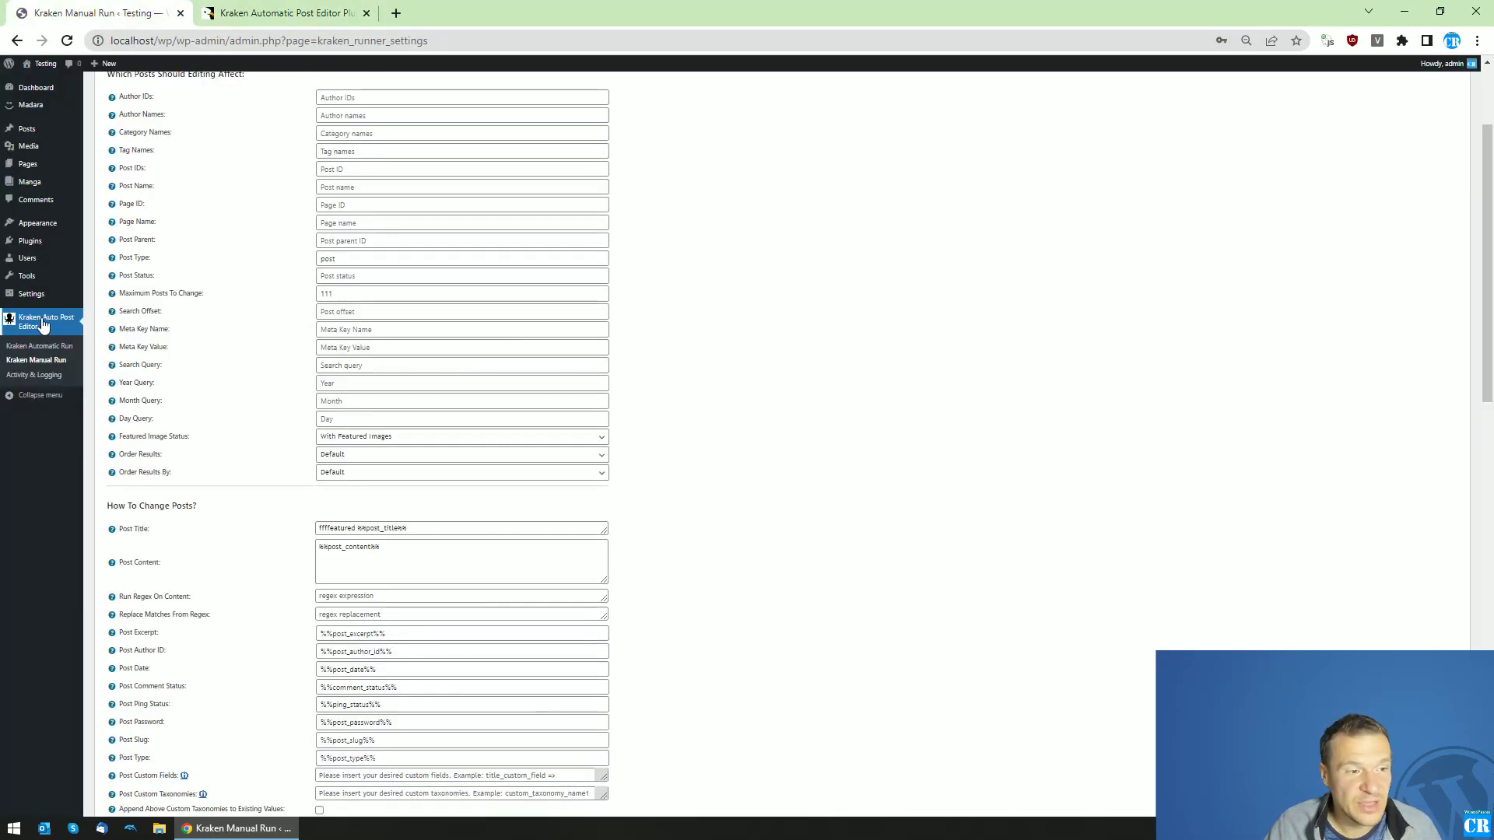
{"action": "scroll", "coordinate": [265, 295], "scroll_direction": "up", "scroll_amount": 3}
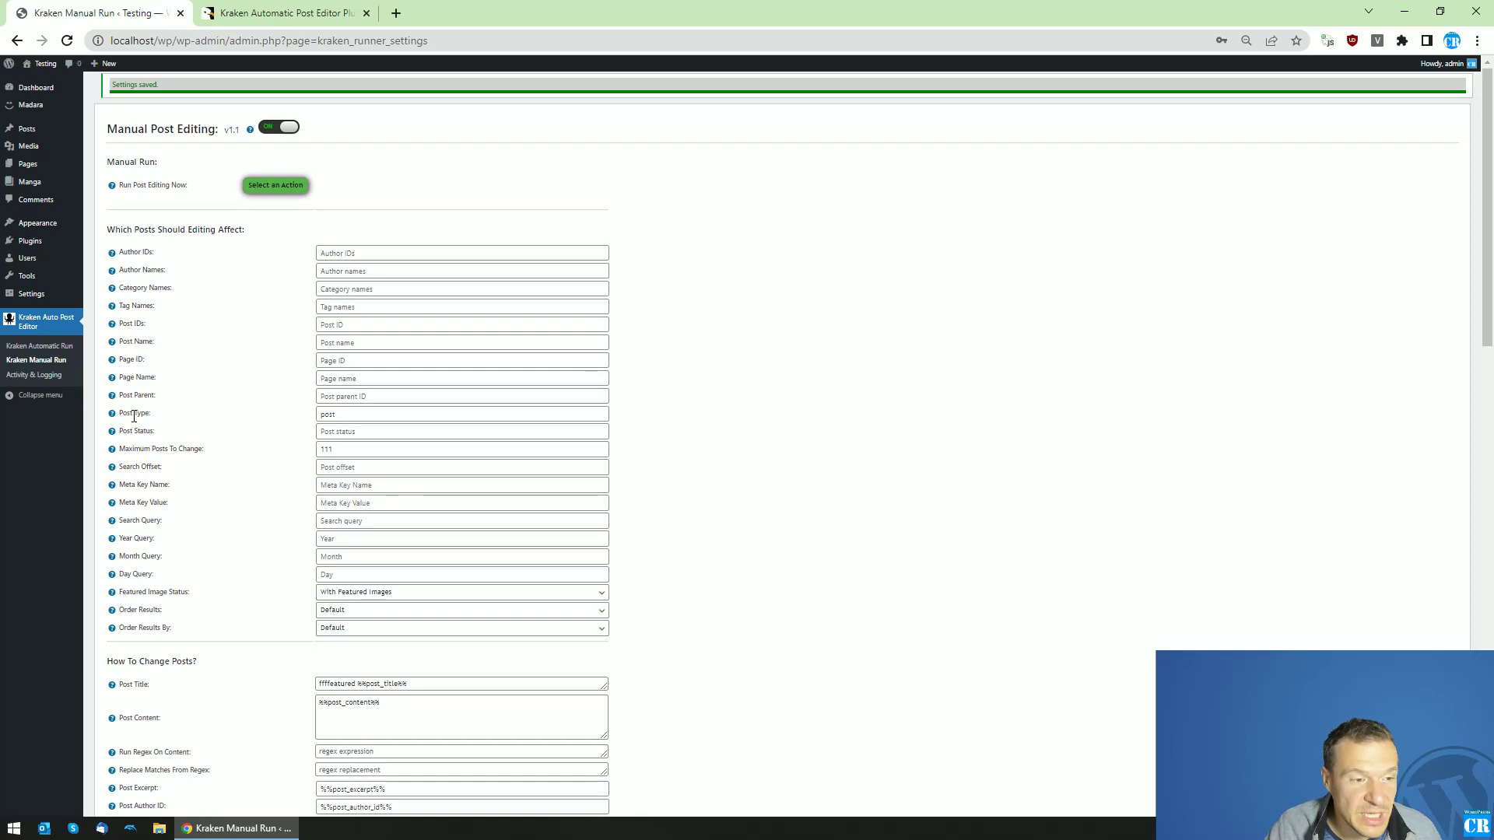
{"action": "scroll", "coordinate": [350, 506], "scroll_direction": "down", "scroll_amount": 3}
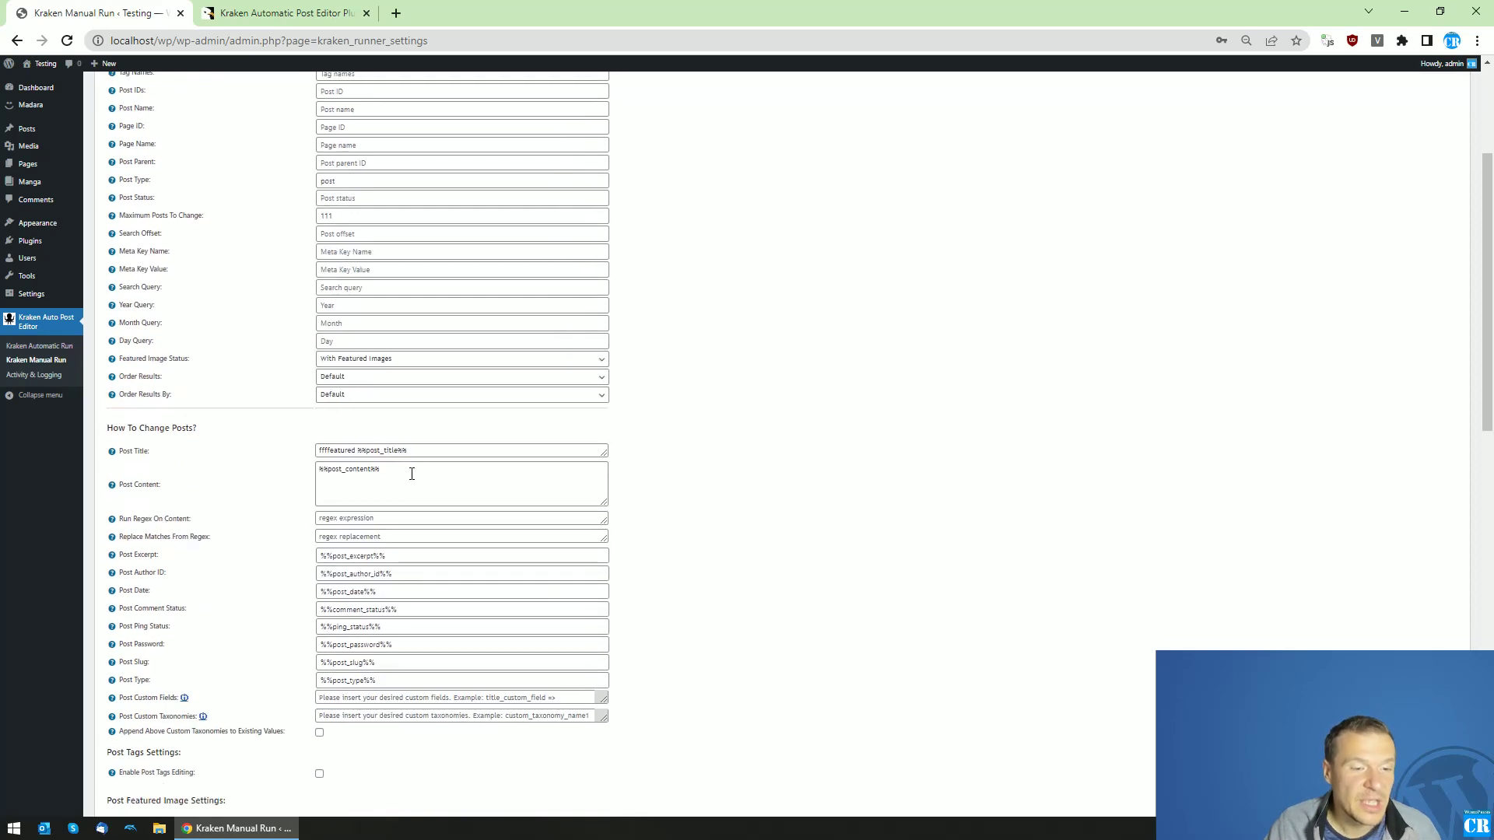
{"action": "double_click", "coordinate": [333, 452]}
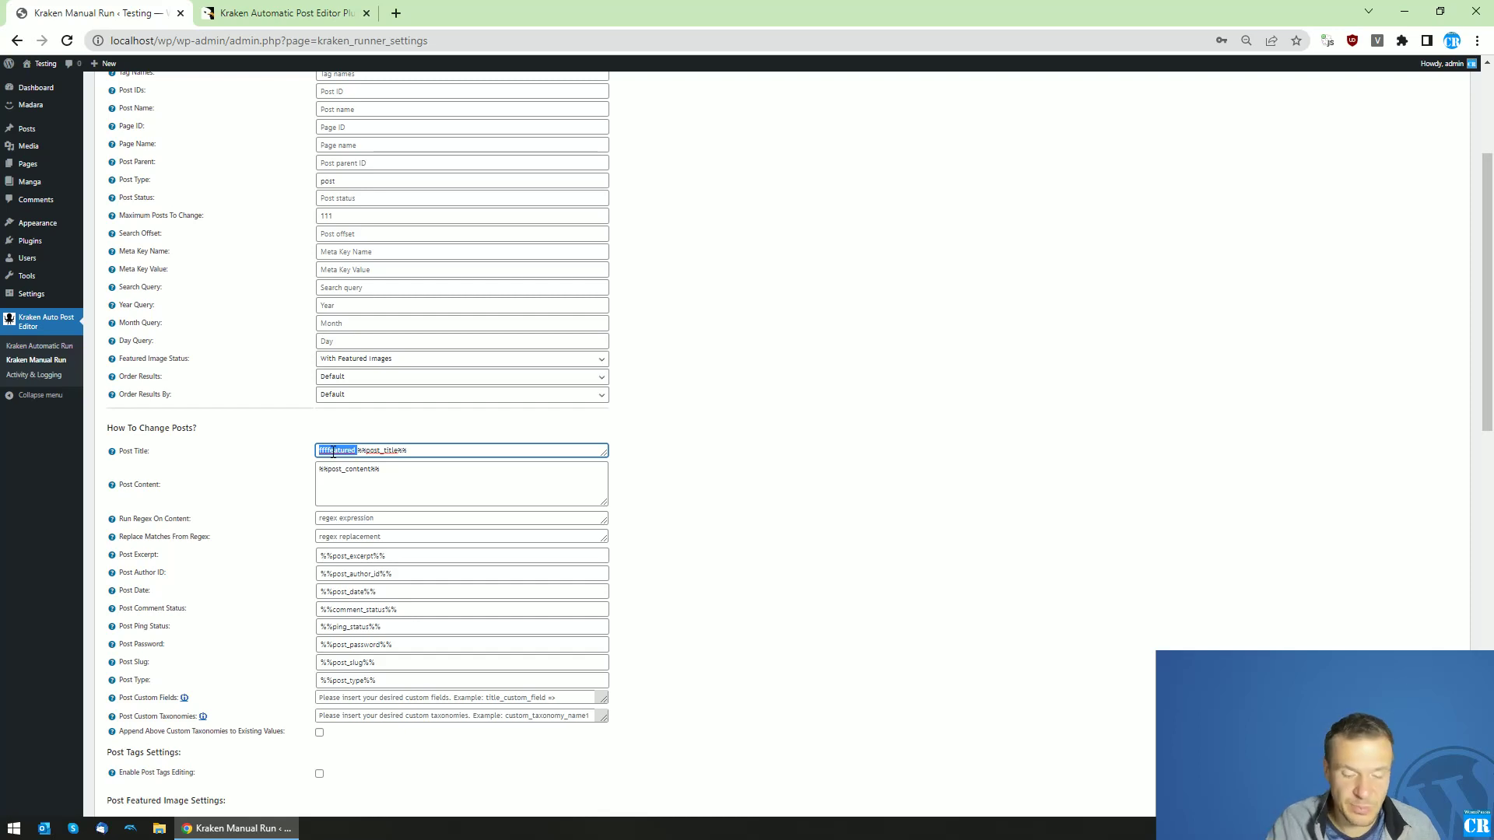
{"action": "key", "text": "BackSpace"}
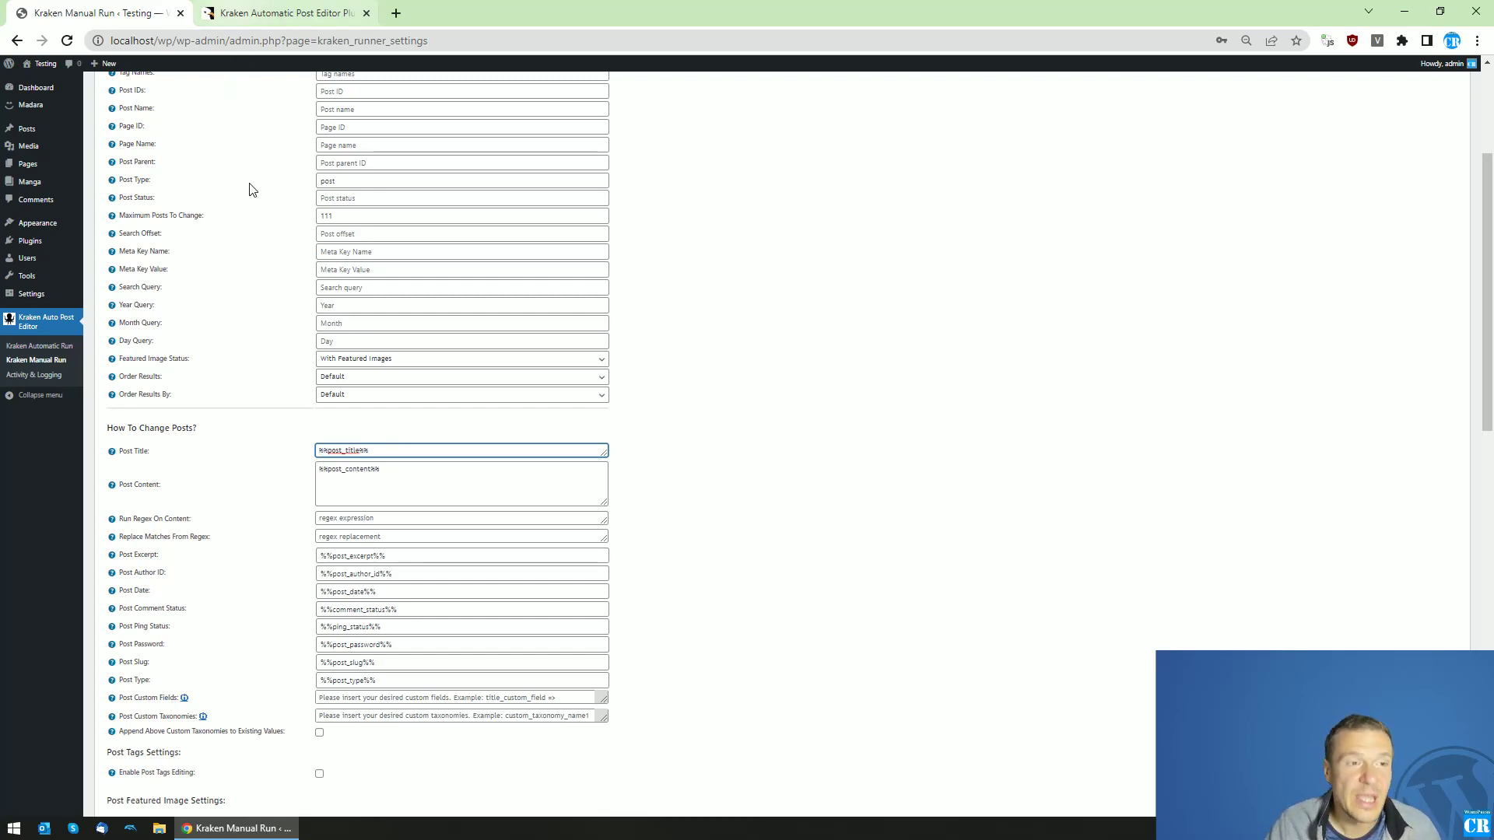
Step: Glance at the plugin product page, then highlight the Featured Image Status setting
{"action": "left_click", "coordinate": [257, 6]}
{"action": "left_click", "coordinate": [102, 12]}
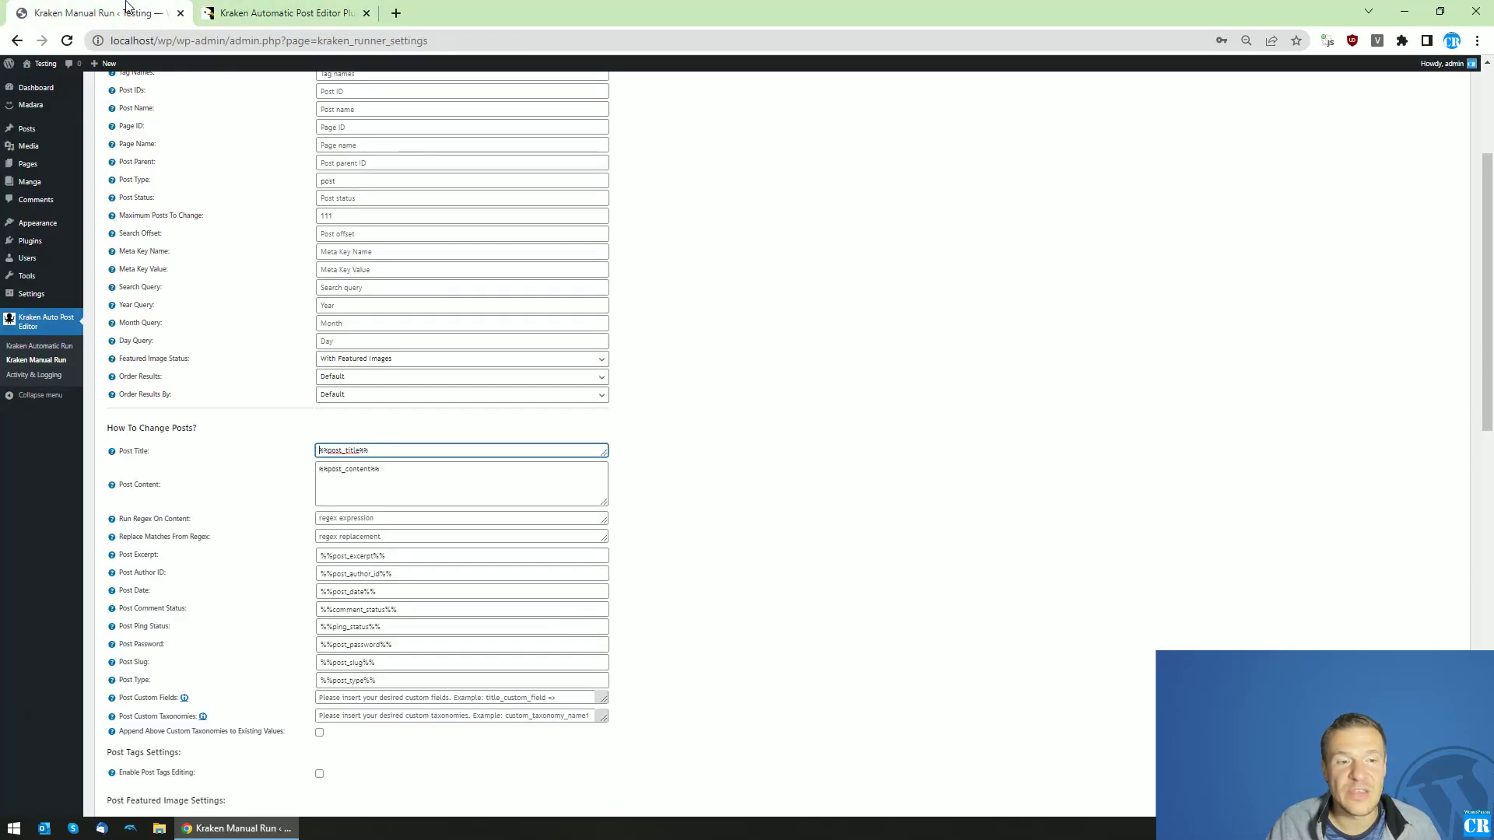
{"action": "left_click_drag", "start_coordinate": [122, 356], "coordinate": [187, 359]}
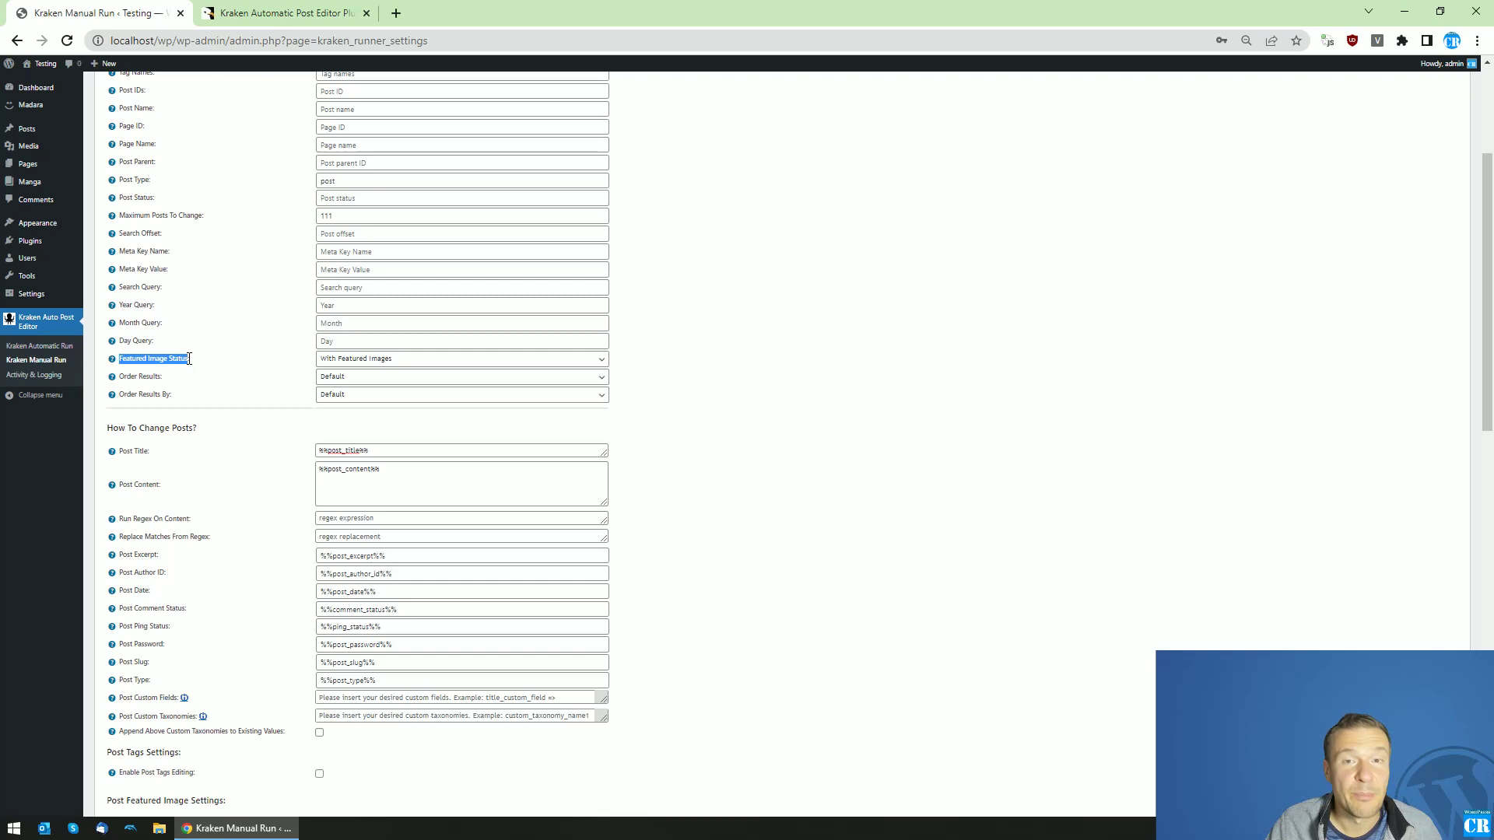
{"action": "left_click", "coordinate": [329, 361]}
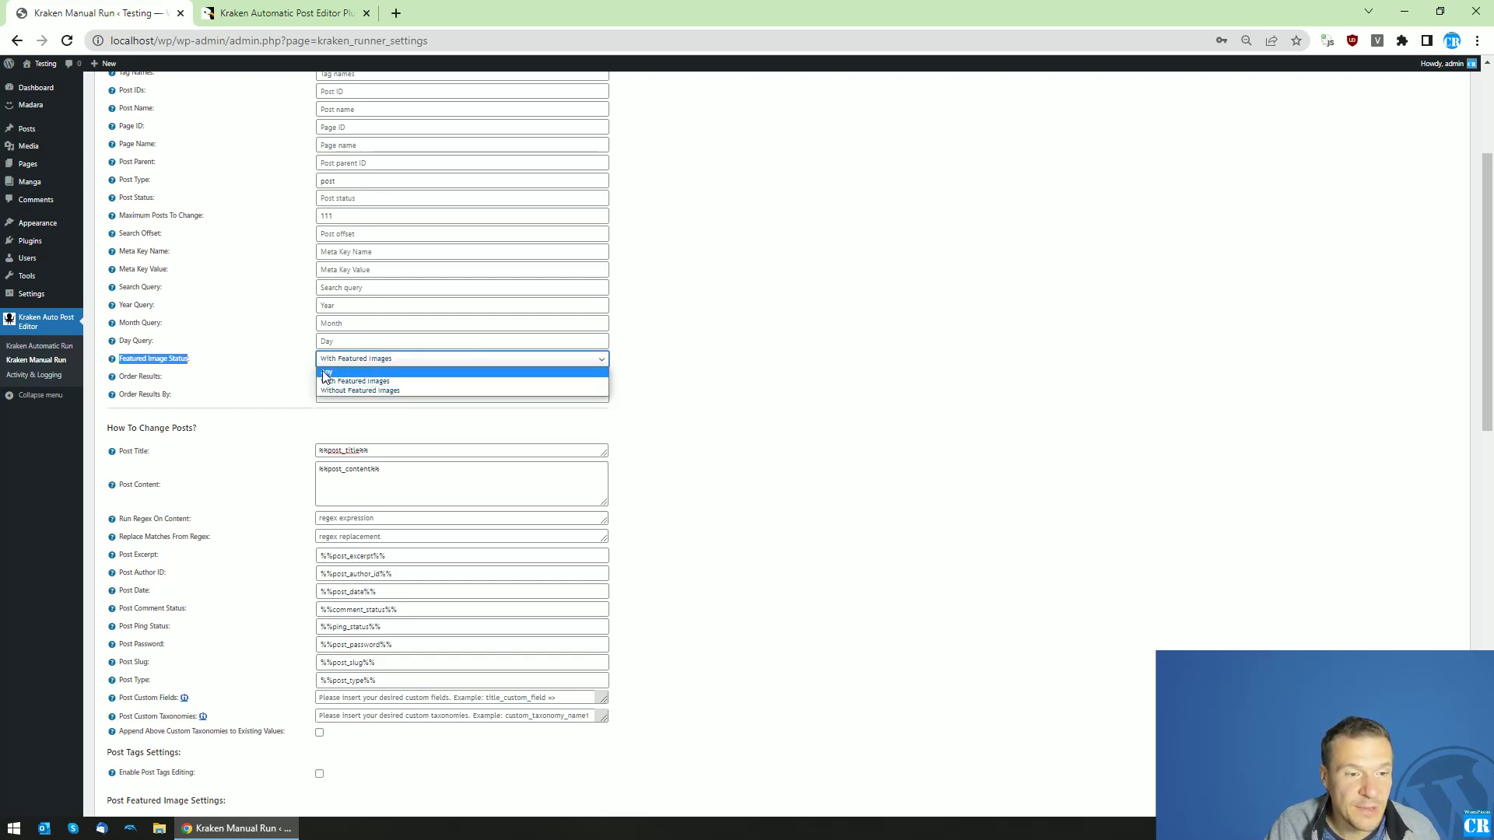
{"action": "left_click", "coordinate": [326, 372]}
{"action": "left_click", "coordinate": [325, 360]}
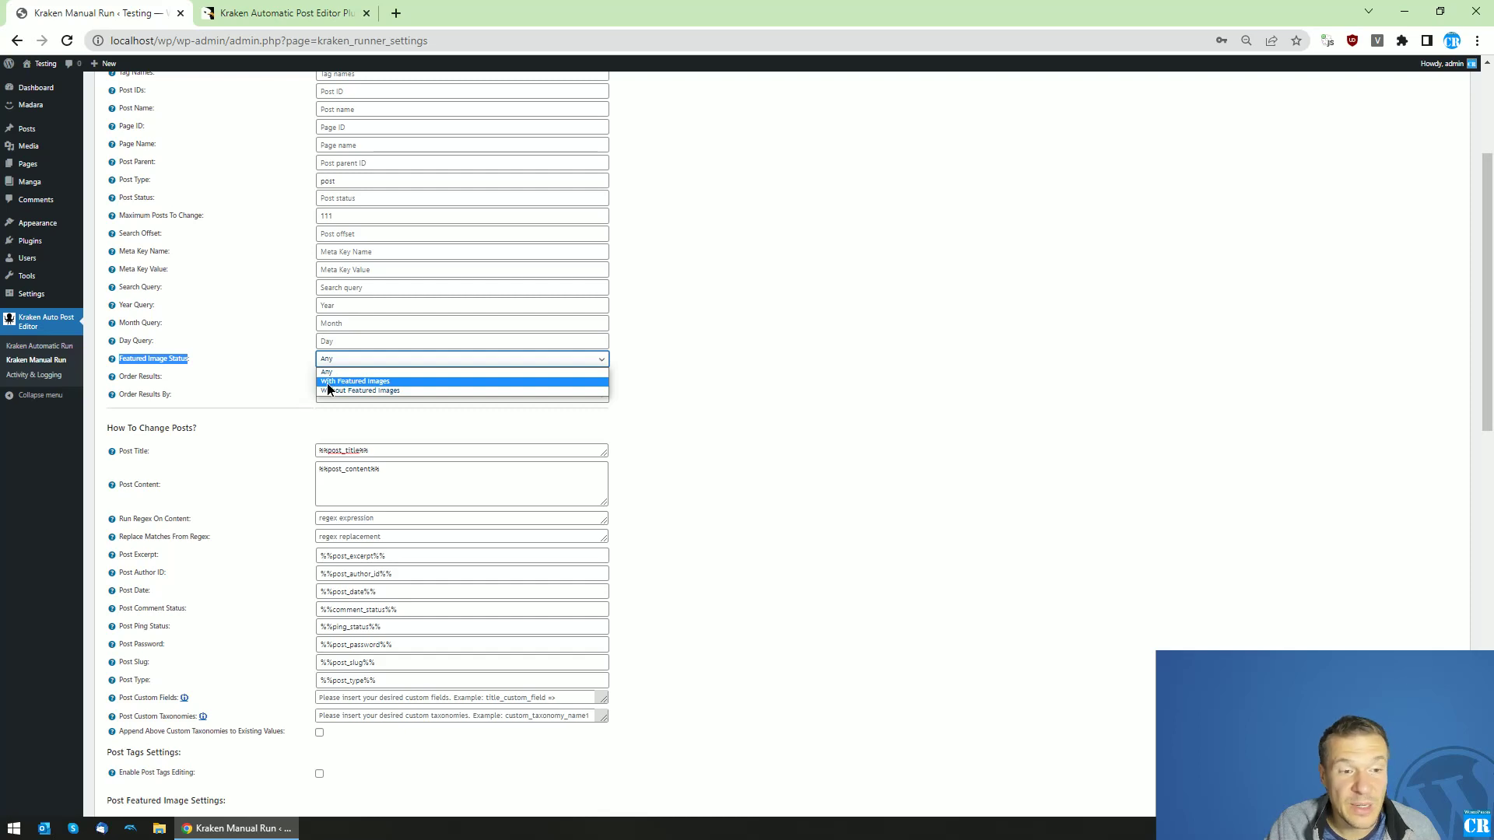
{"action": "left_click", "coordinate": [327, 382]}
{"action": "left_click", "coordinate": [331, 362]}
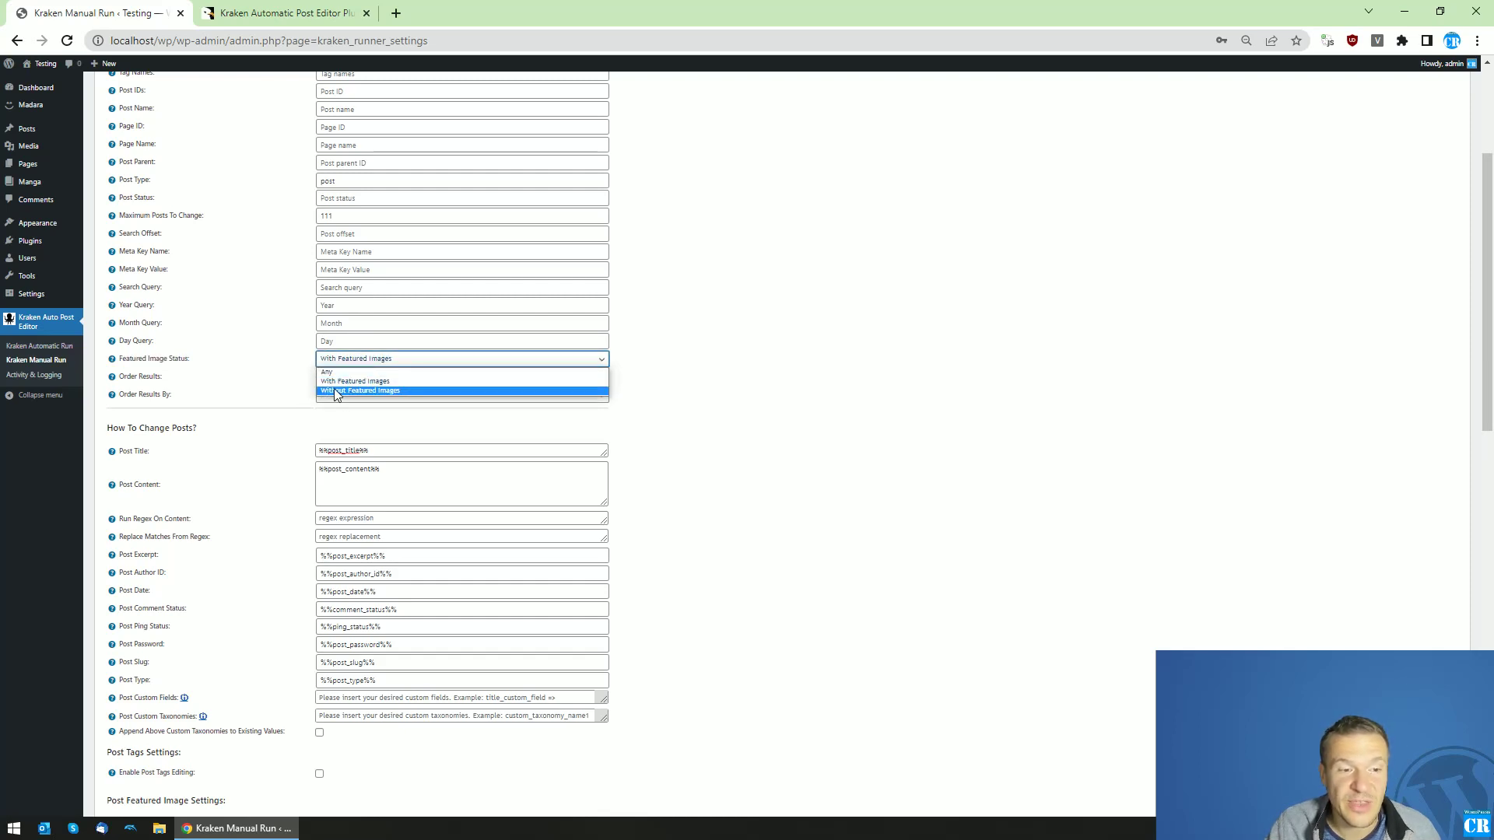
{"action": "left_click", "coordinate": [333, 391]}
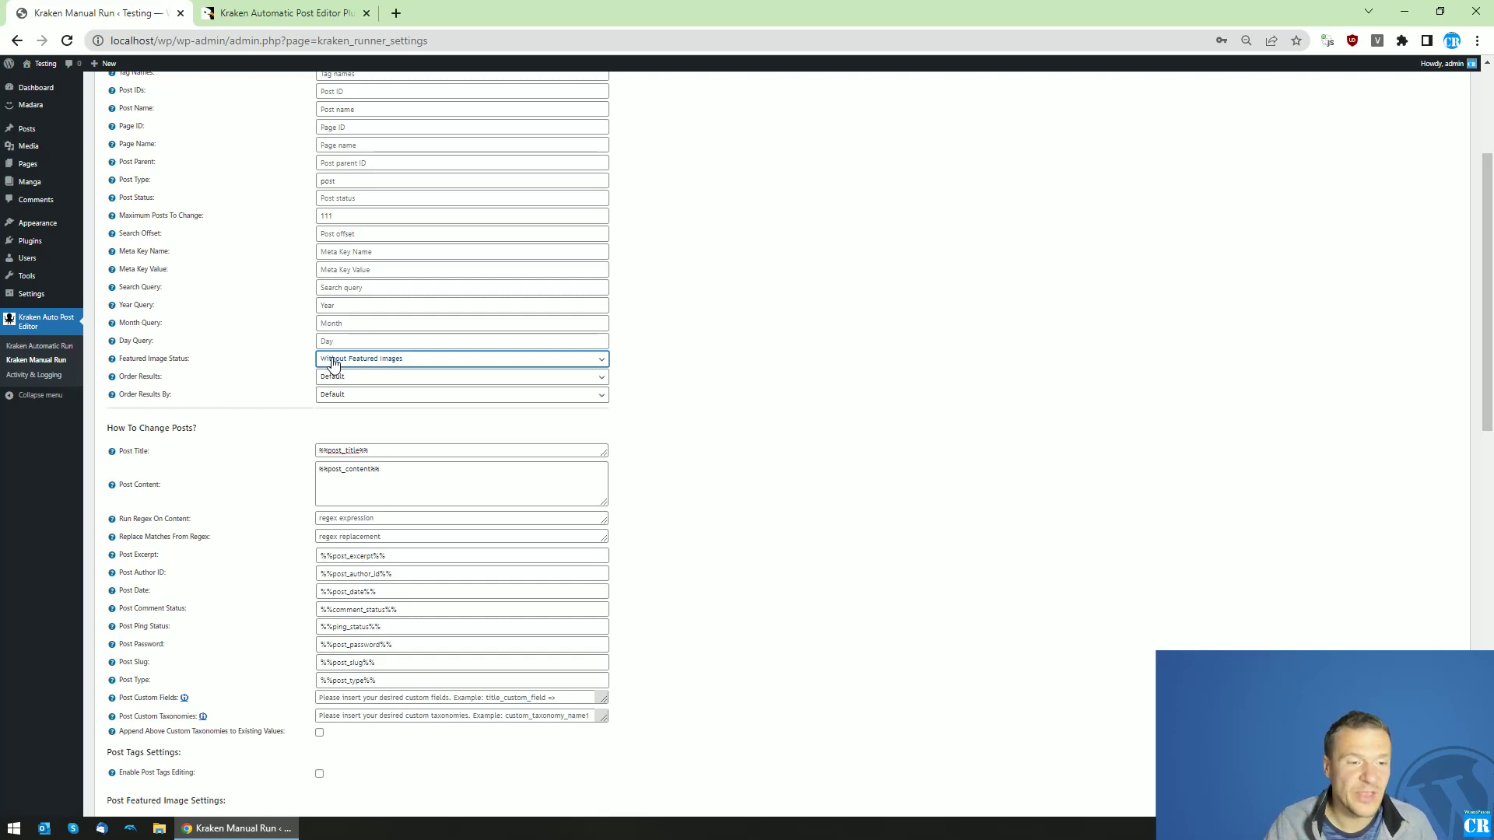
{"action": "left_click", "coordinate": [333, 362]}
{"action": "left_click", "coordinate": [333, 382]}
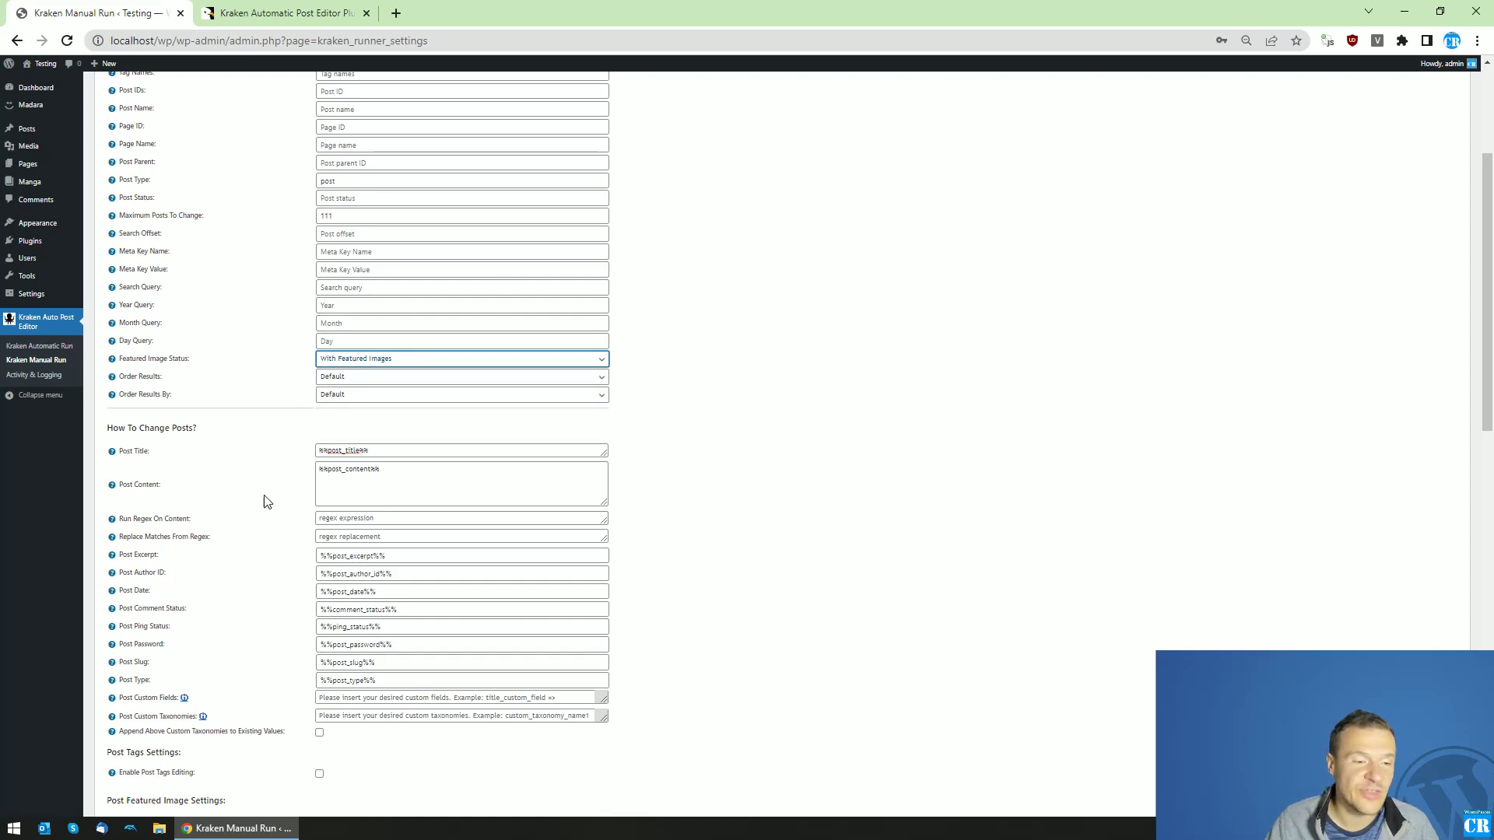
Step: Turn on Enable Post Featured Image Editing
{"action": "scroll", "coordinate": [265, 500], "scroll_direction": "down", "scroll_amount": 4}
{"action": "left_click_drag", "start_coordinate": [141, 508], "coordinate": [170, 510]}
{"action": "left_click", "coordinate": [175, 513]}
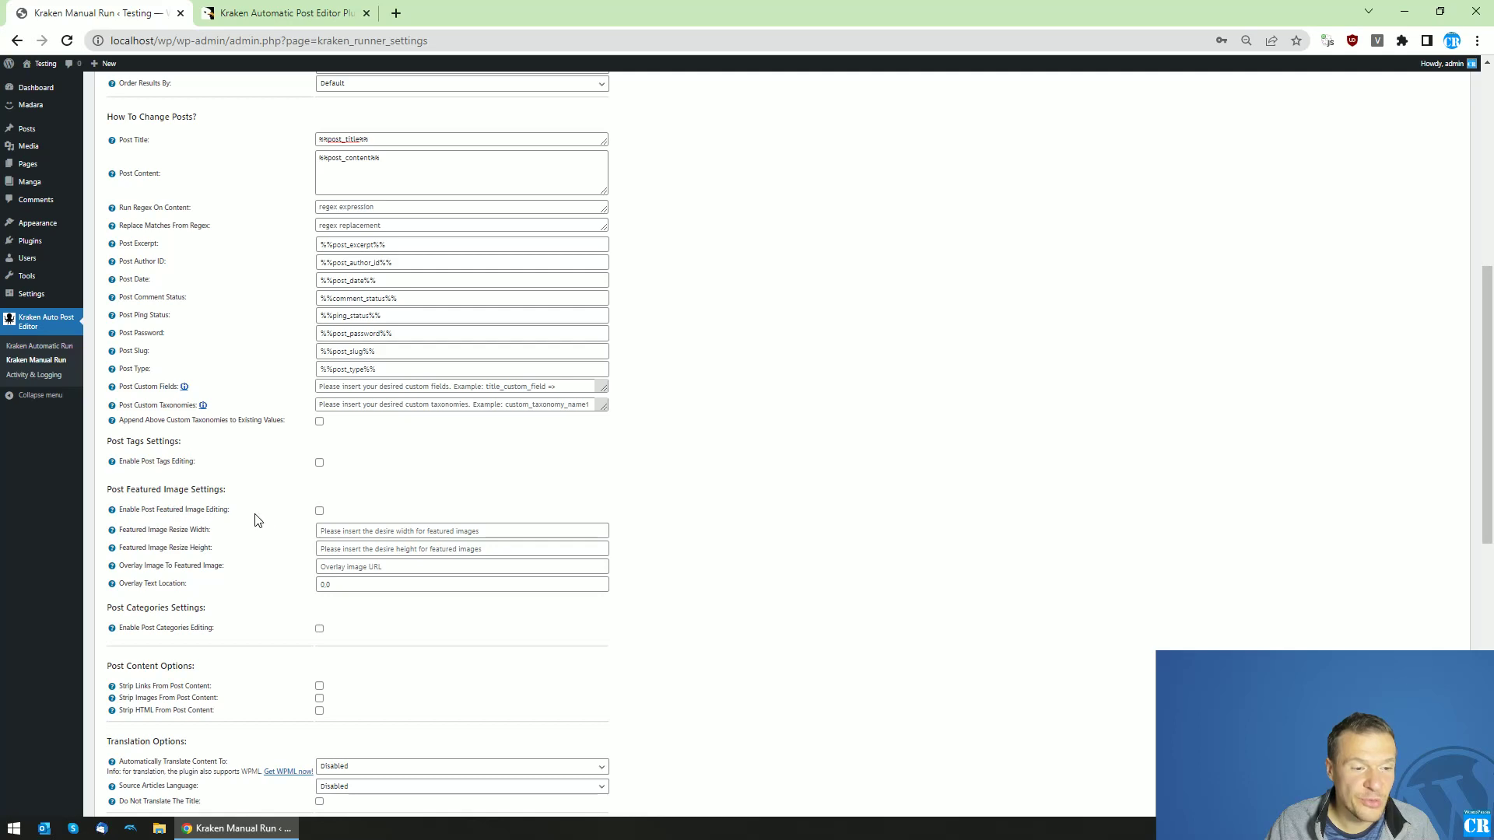
{"action": "left_click", "coordinate": [319, 511]}
Step: Switch on Overwrite Initial Post Featured Image
{"action": "scroll", "coordinate": [277, 559], "scroll_direction": "down", "scroll_amount": 2}
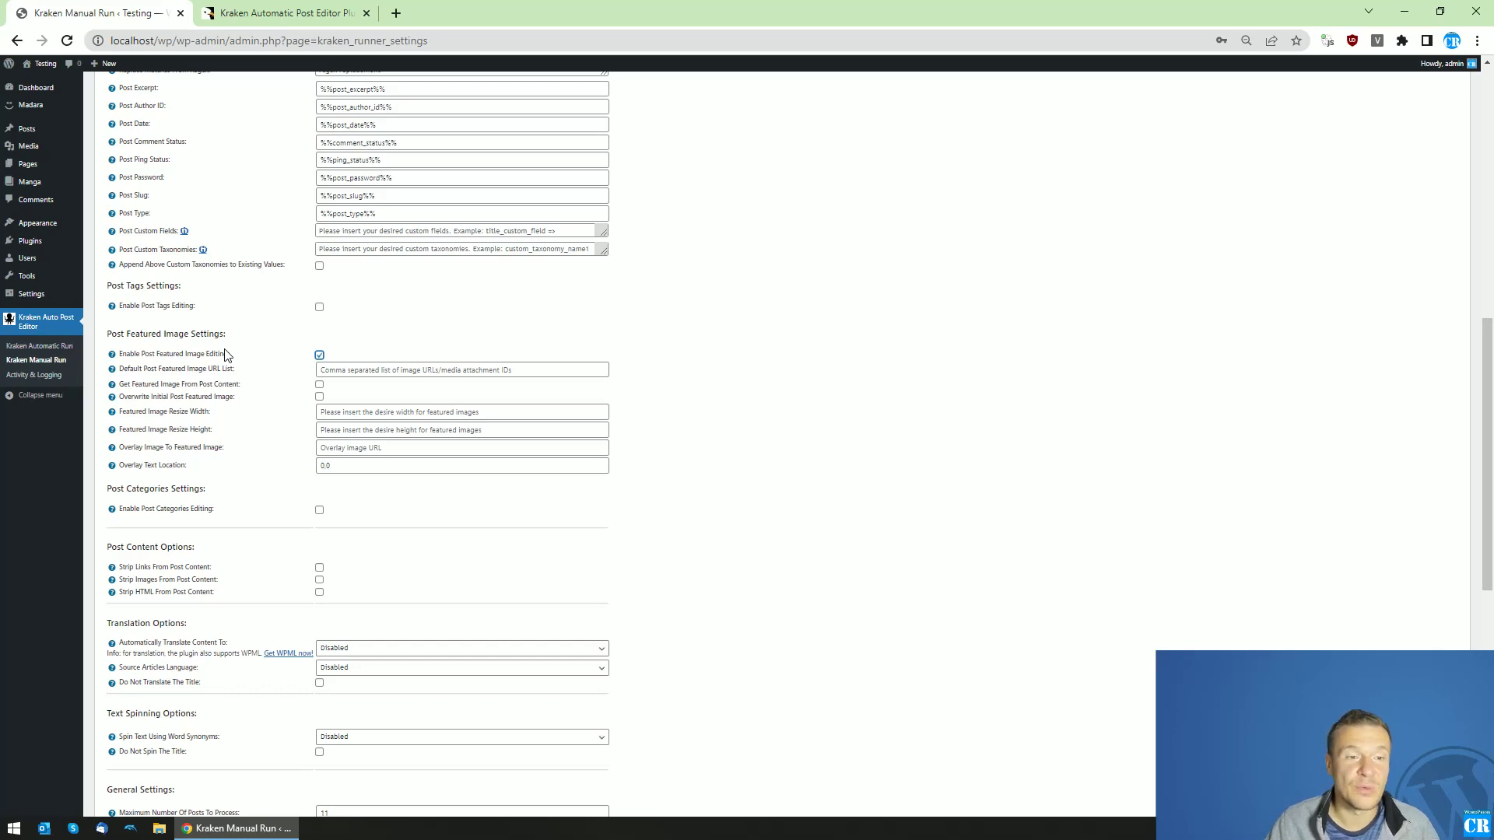
{"action": "scroll", "coordinate": [230, 350], "scroll_direction": "up", "scroll_amount": 9}
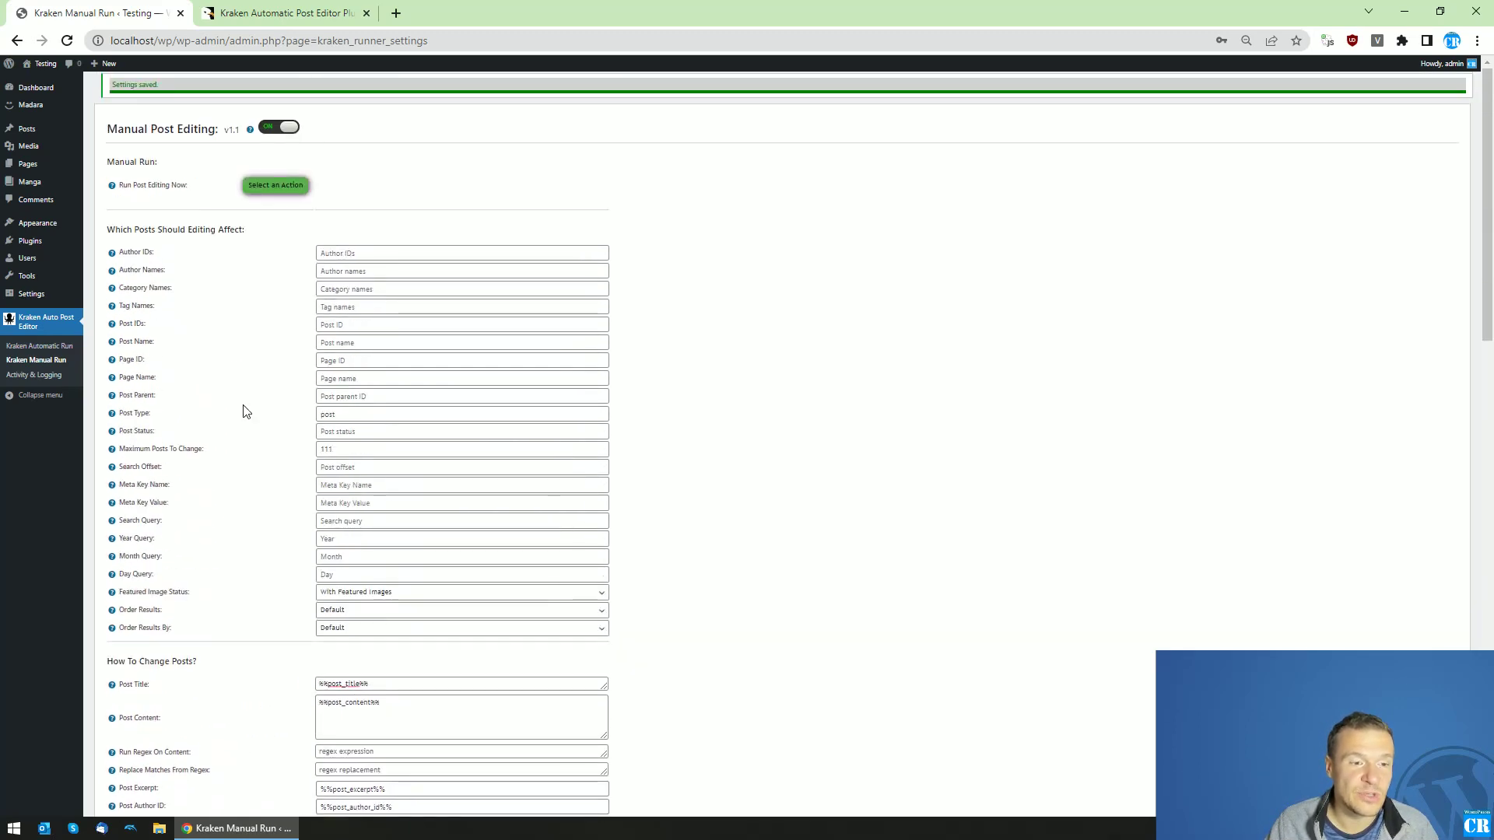
{"action": "scroll", "coordinate": [257, 459], "scroll_direction": "down", "scroll_amount": 4}
{"action": "scroll", "coordinate": [257, 440], "scroll_direction": "down", "scroll_amount": 4}
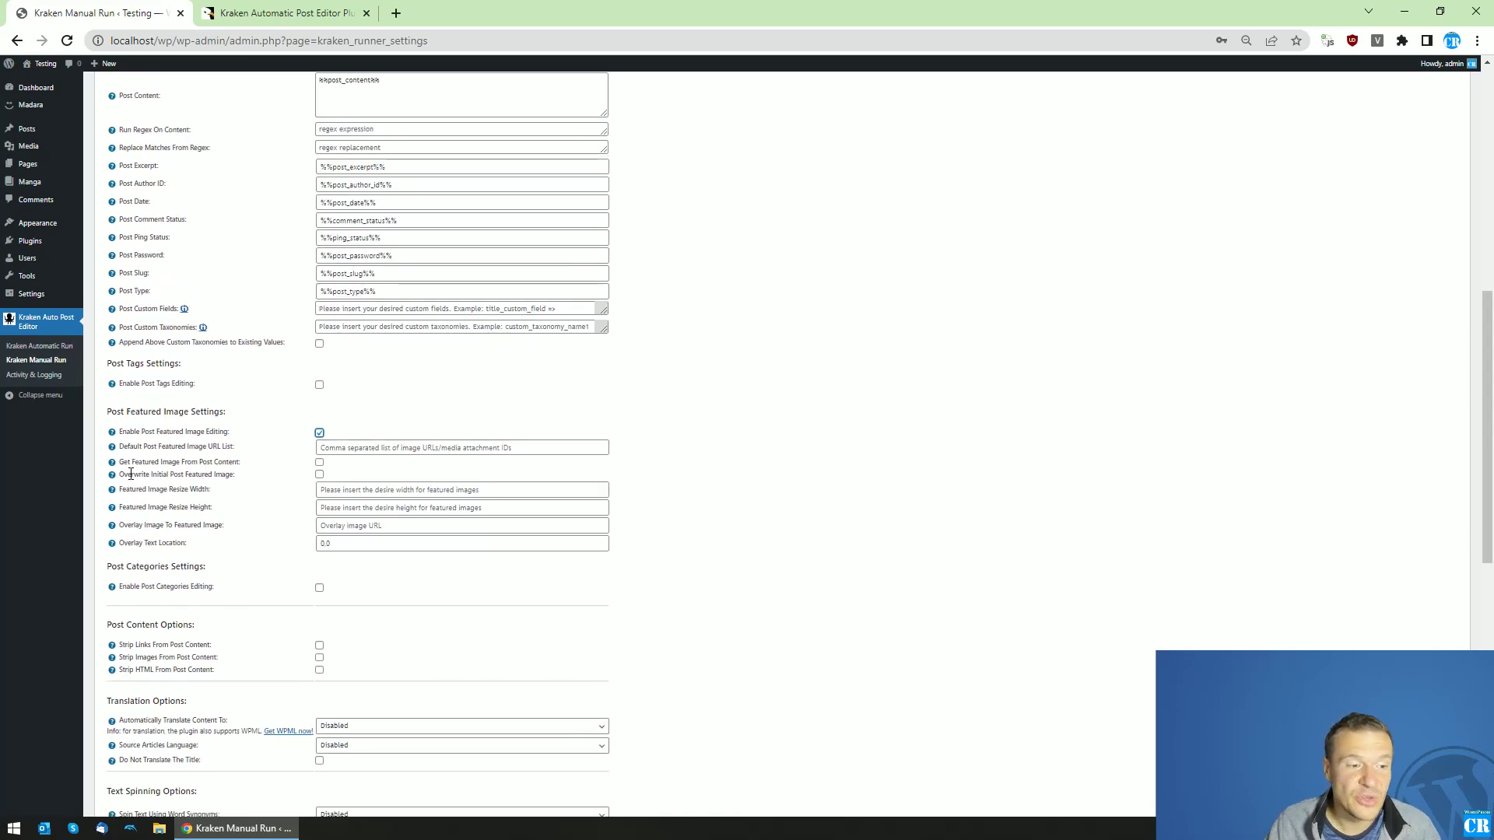
{"action": "left_click_drag", "start_coordinate": [131, 474], "coordinate": [168, 475]}
{"action": "left_click", "coordinate": [163, 475]}
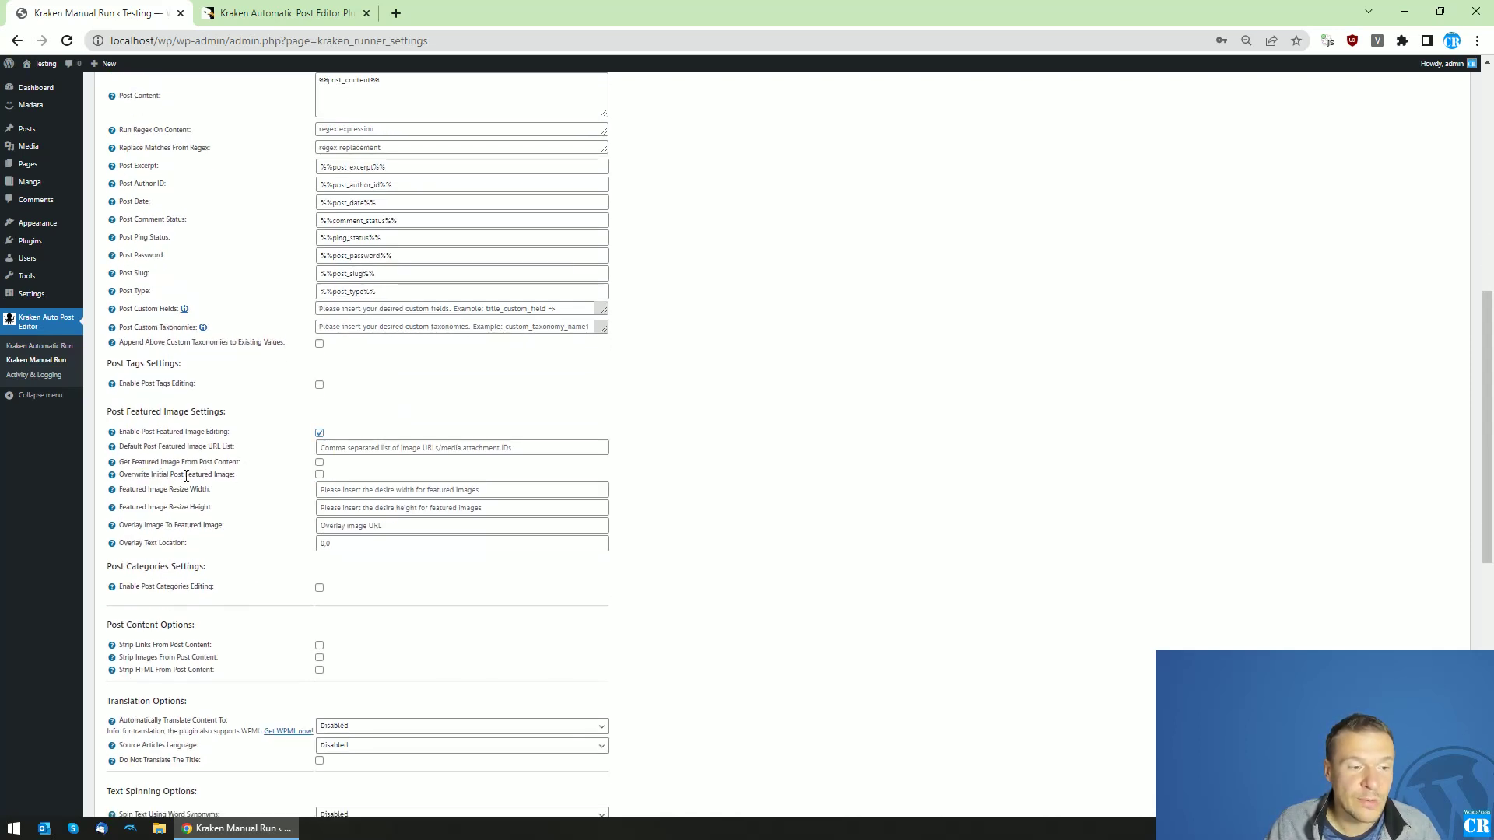
{"action": "left_click", "coordinate": [319, 475]}
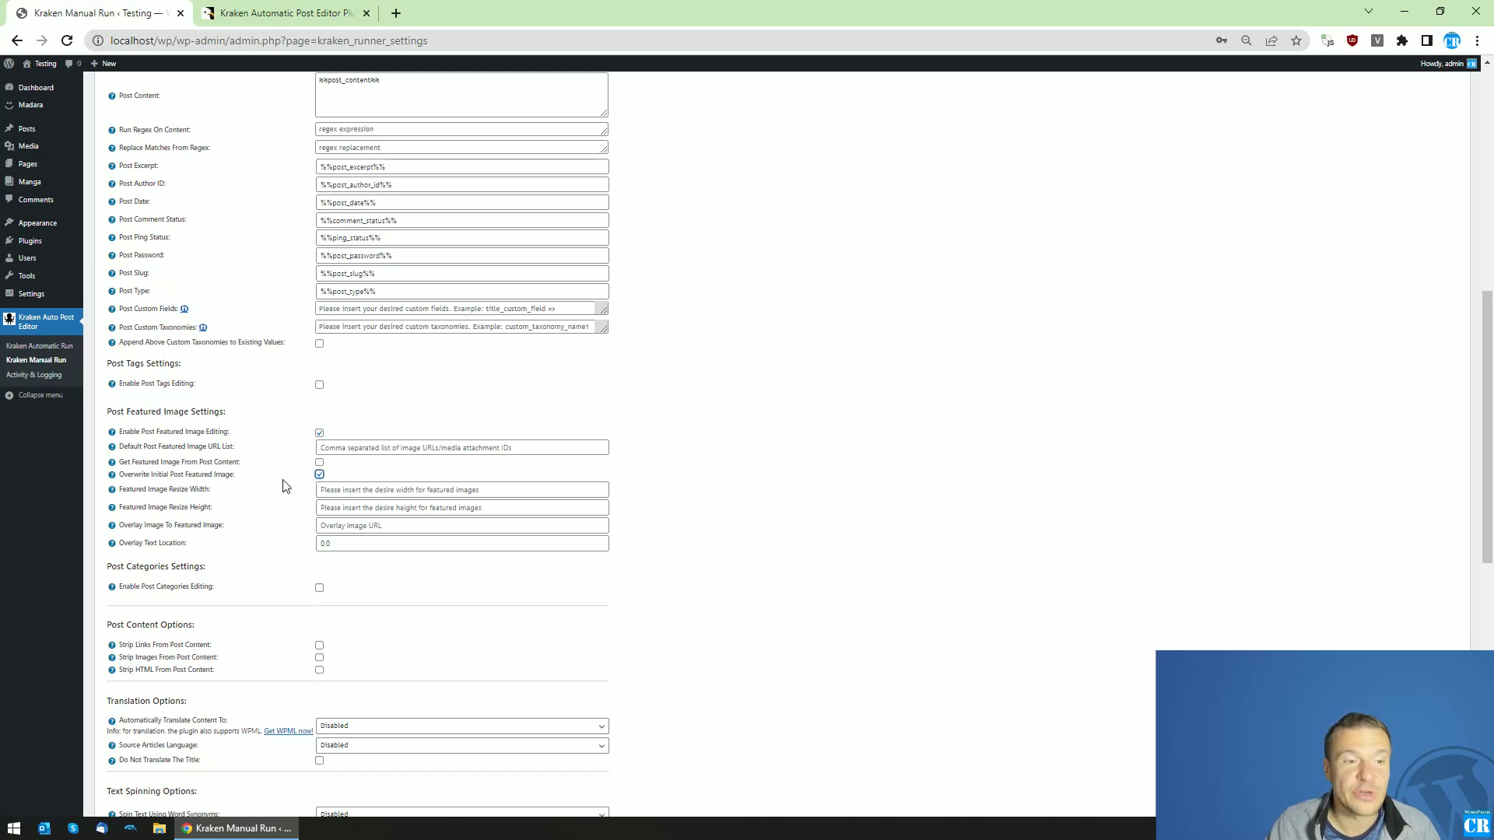
Step: Set Featured Image Status to Without Featured Images, leaving the Default Post Featured Image URL List empty
{"action": "scroll", "coordinate": [278, 476], "scroll_direction": "up", "scroll_amount": 4}
{"action": "scroll", "coordinate": [274, 472], "scroll_direction": "up", "scroll_amount": 1}
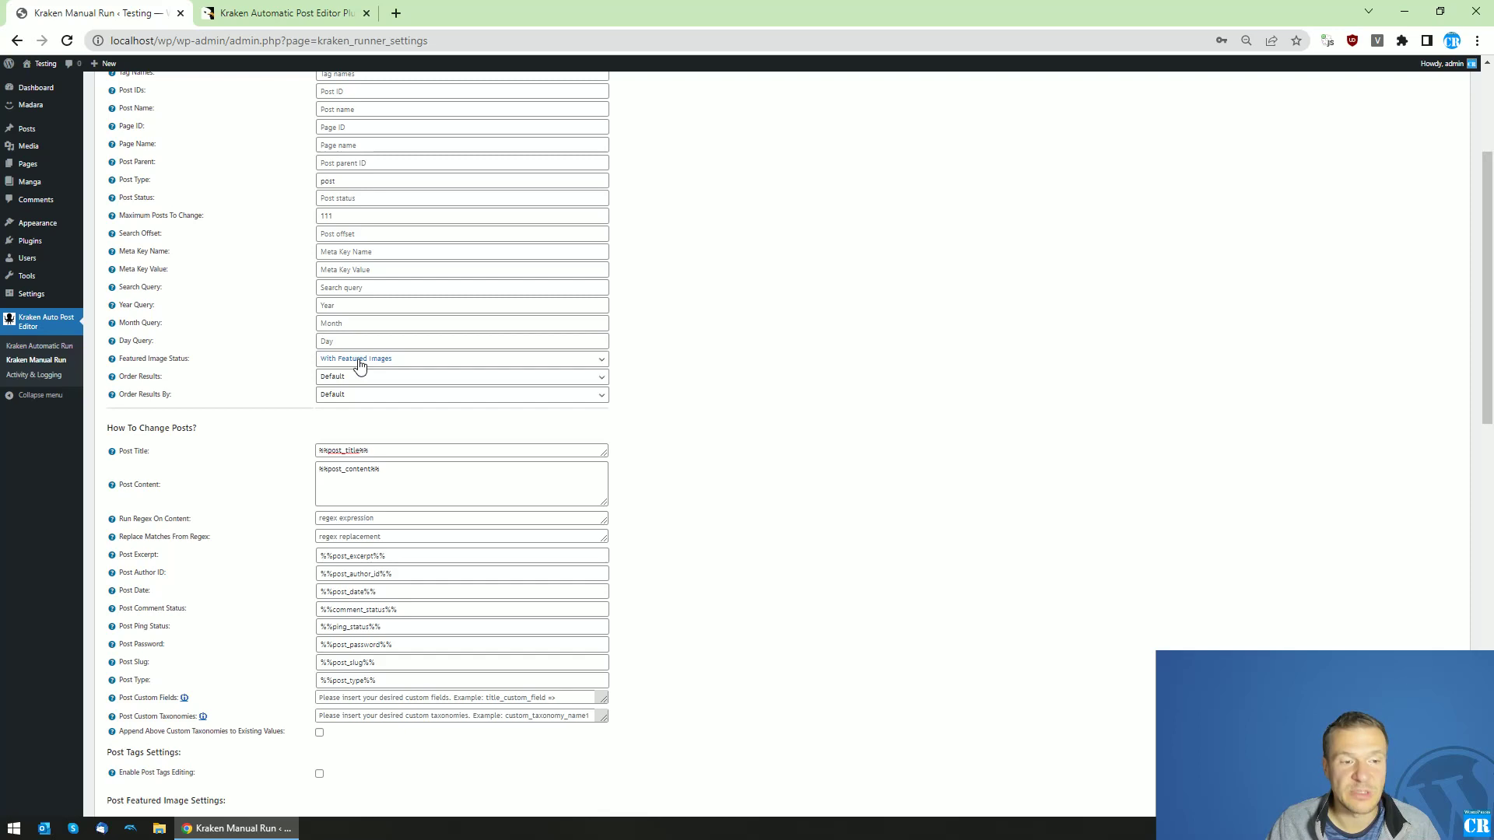
{"action": "left_click", "coordinate": [359, 366]}
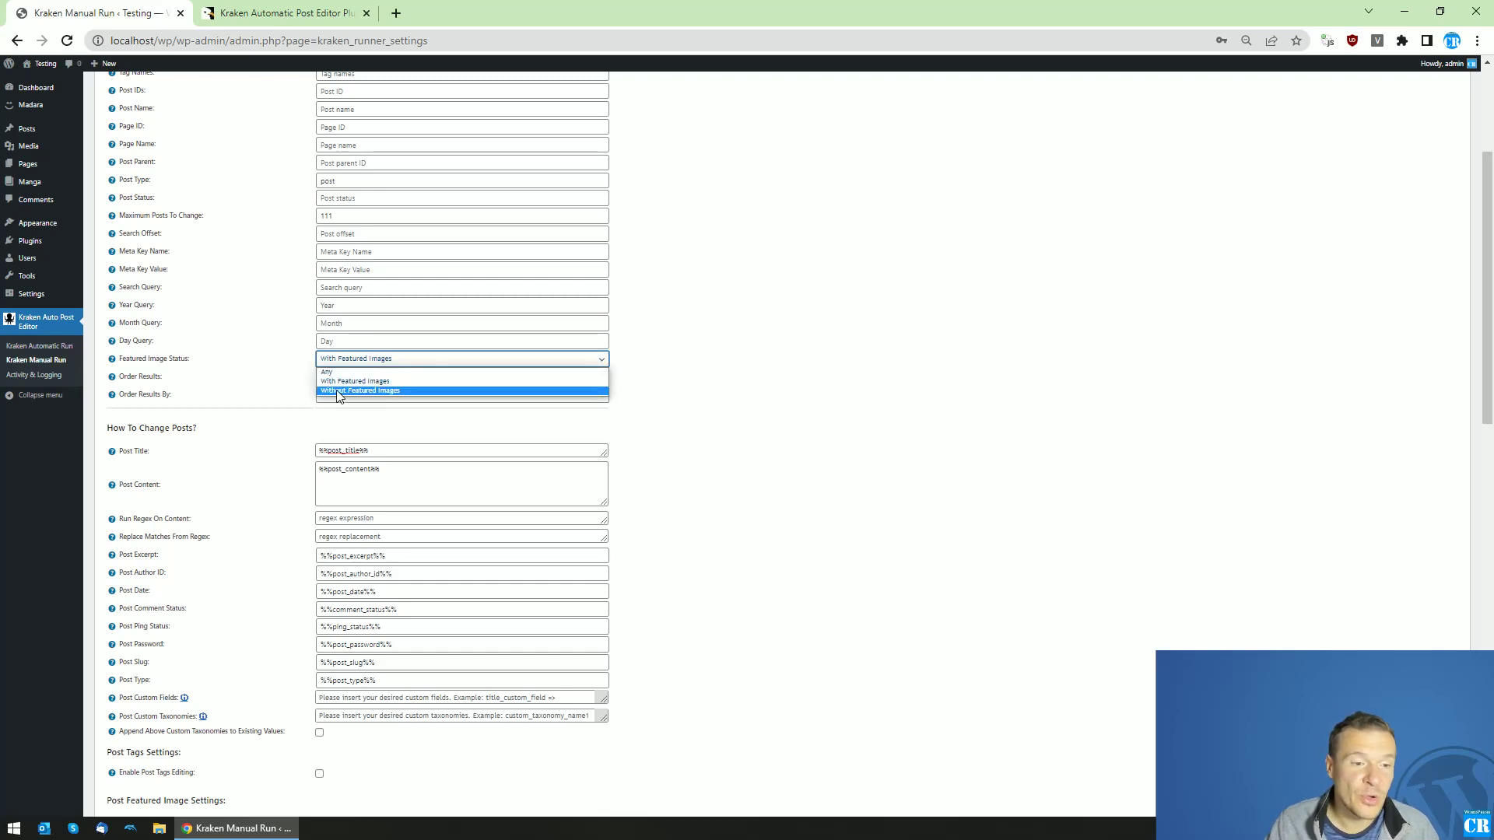
{"action": "left_click", "coordinate": [337, 395]}
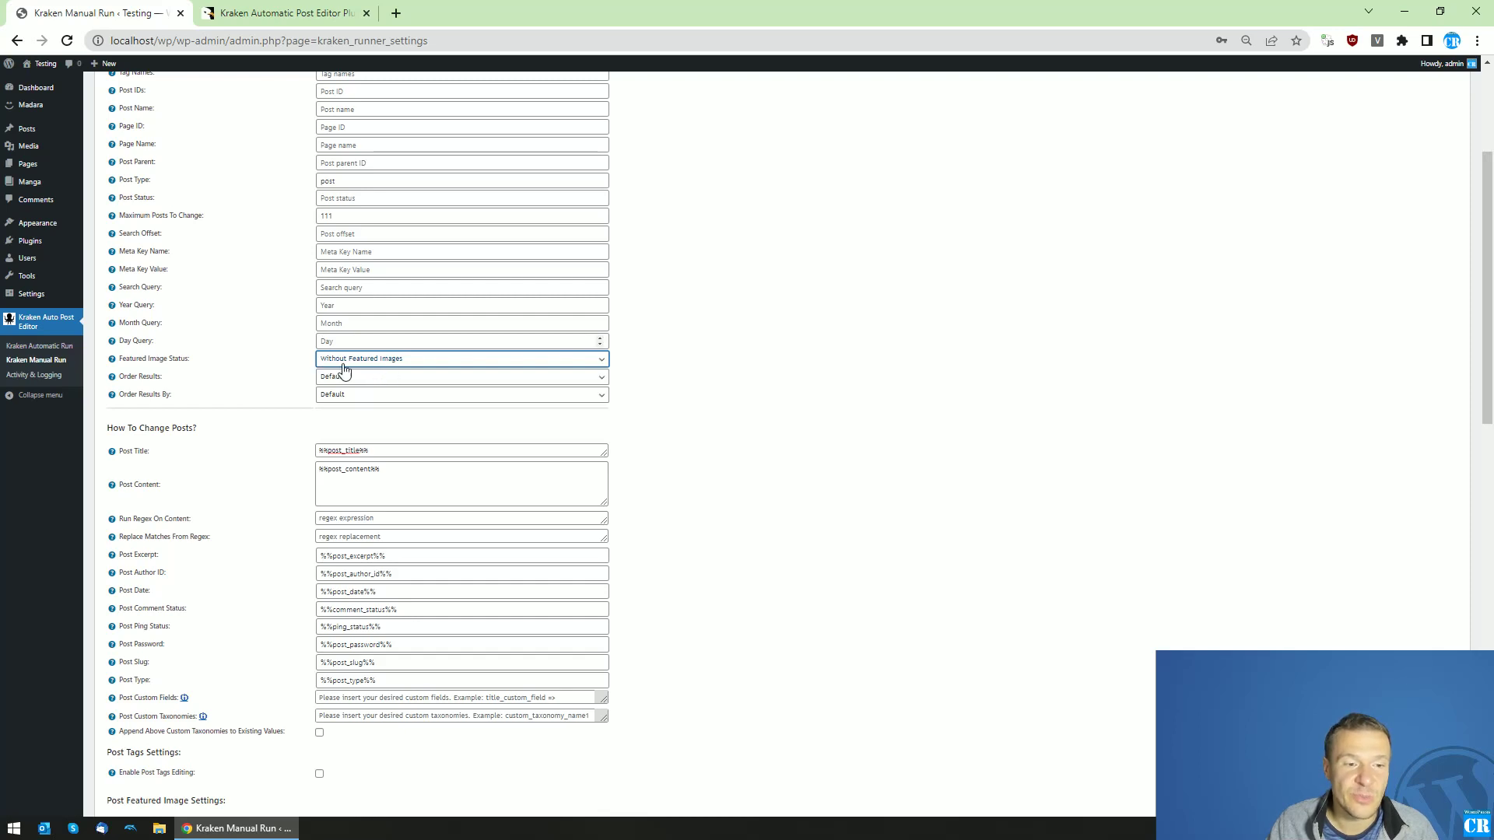
{"action": "scroll", "coordinate": [287, 436], "scroll_direction": "down", "scroll_amount": 4}
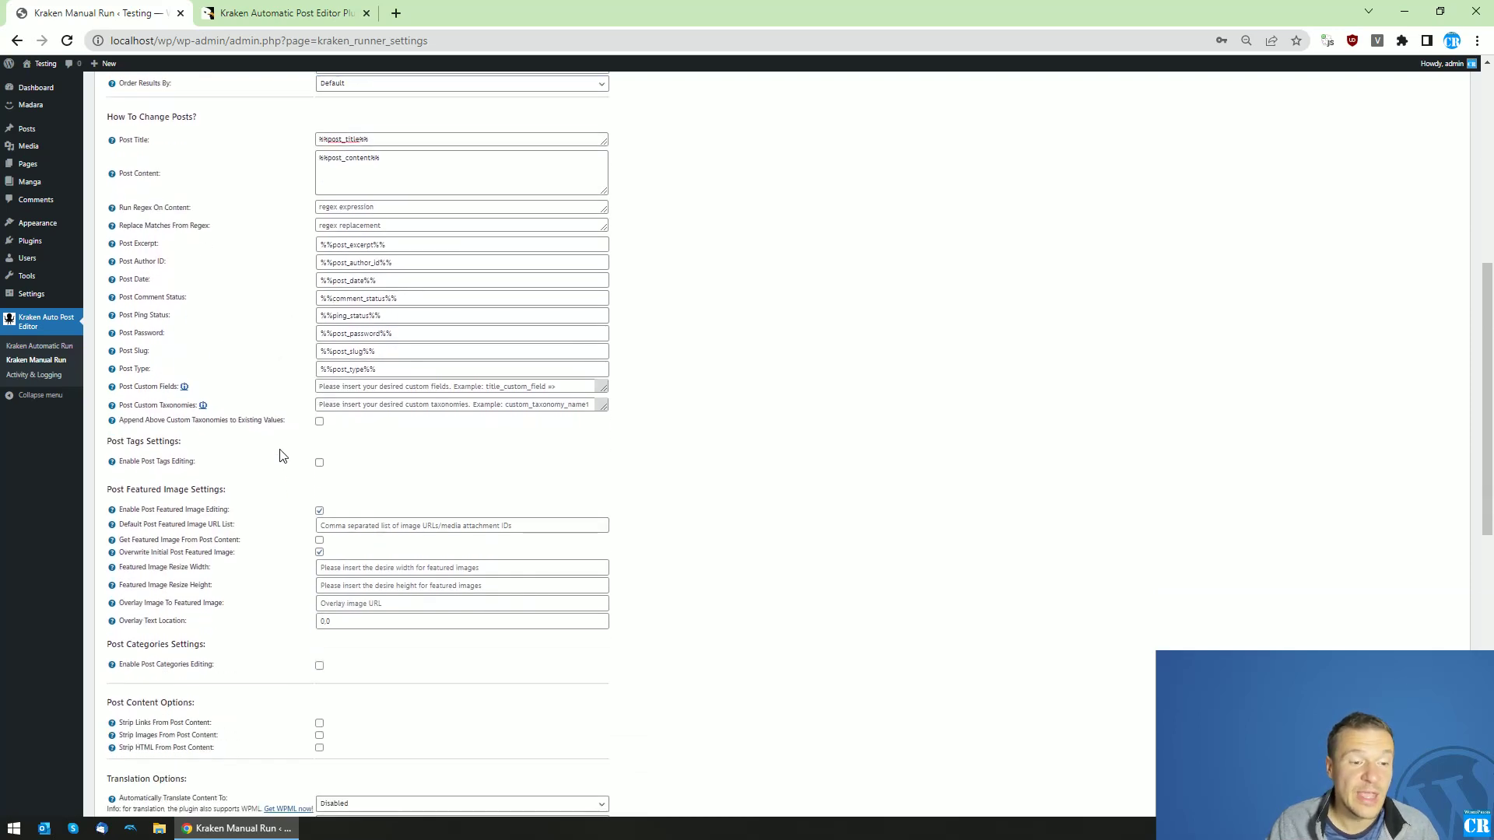
{"action": "scroll", "coordinate": [272, 508], "scroll_direction": "down", "scroll_amount": 2}
{"action": "left_click", "coordinate": [338, 369]}
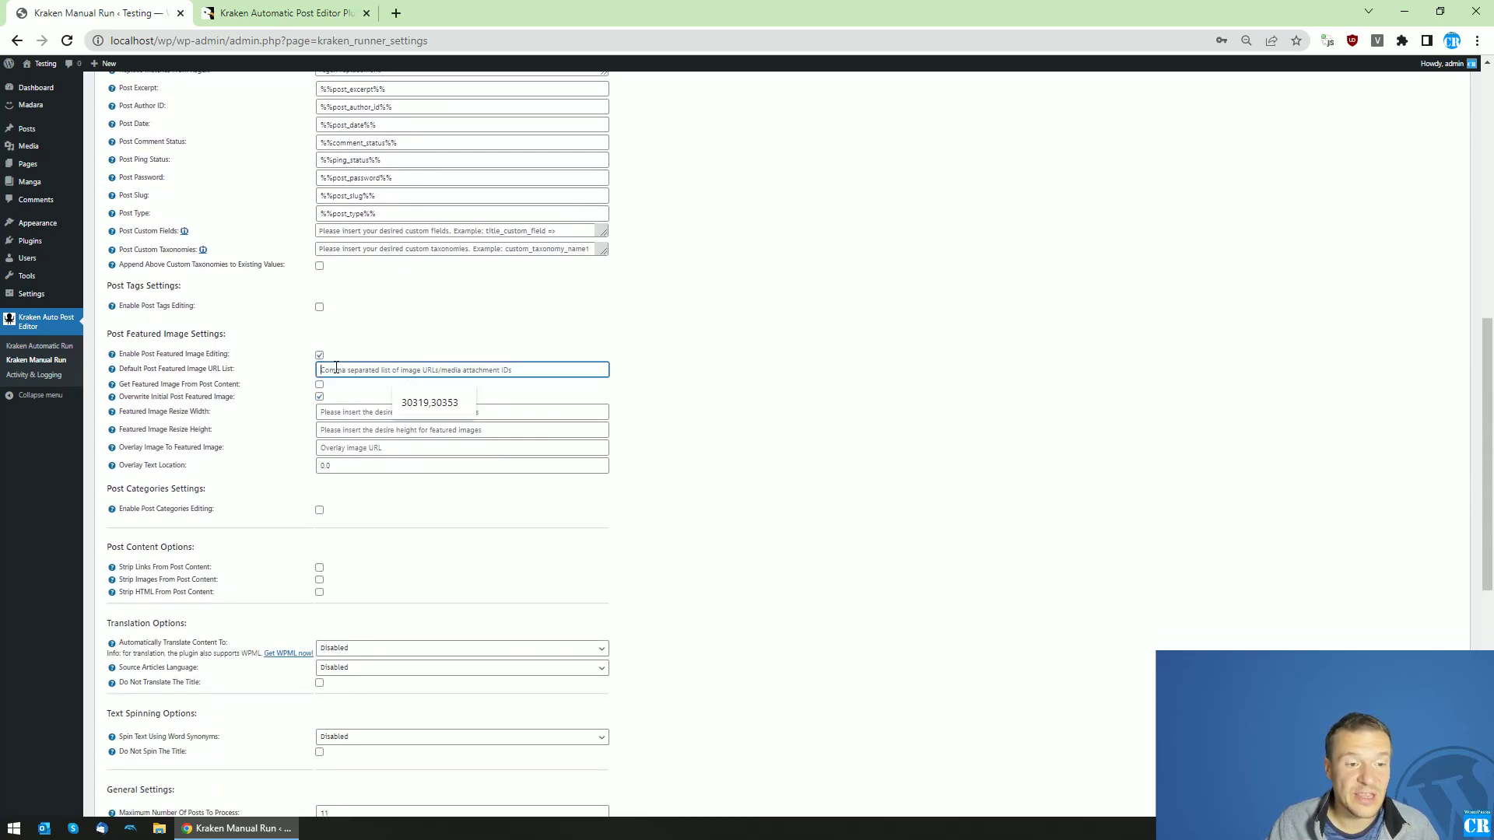
{"action": "left_click", "coordinate": [325, 341]}
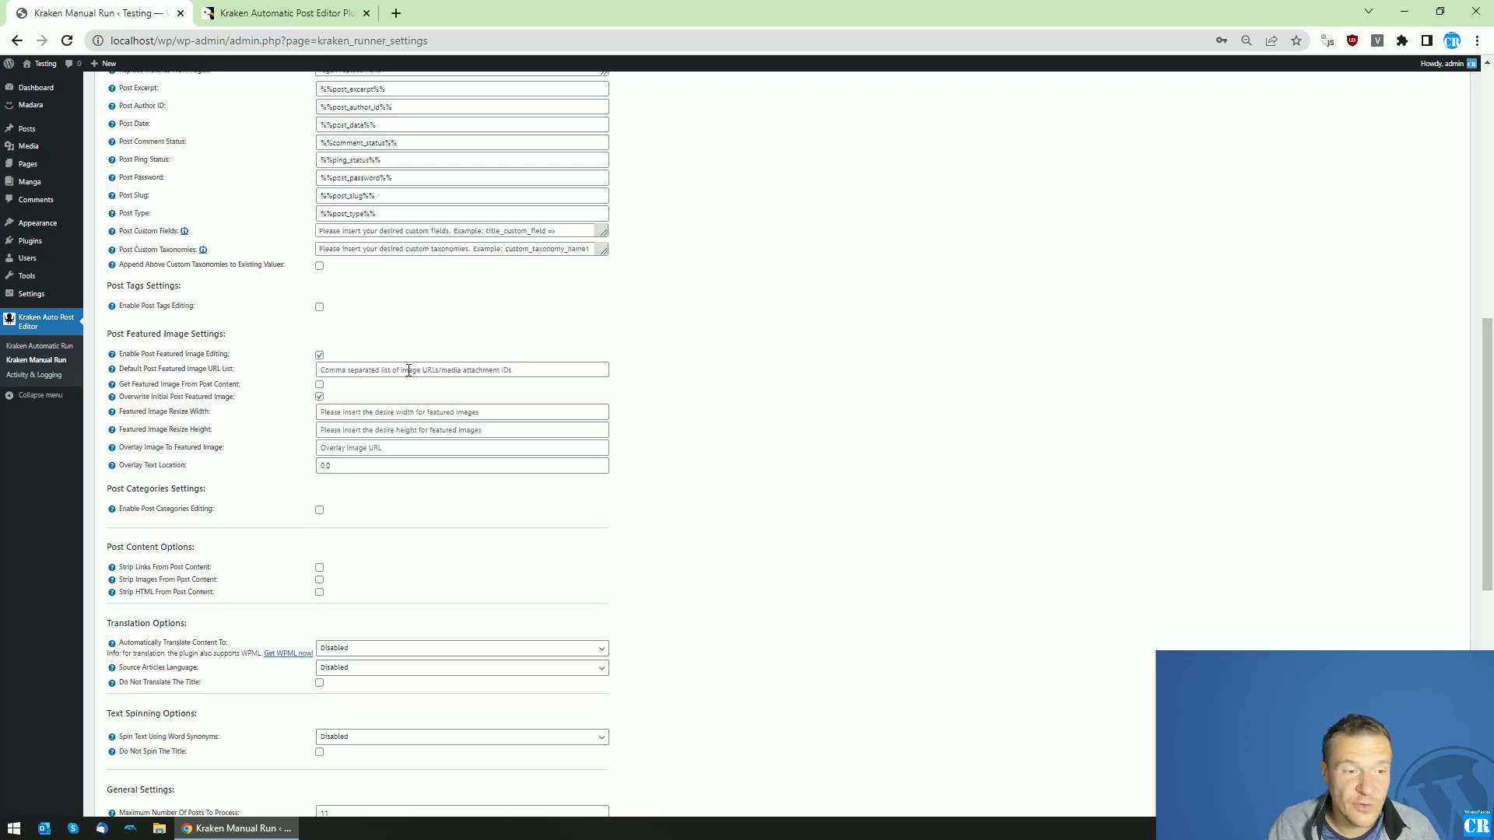
Step: Publish a new post titled 'no image' with 'no image' as its body text
{"action": "mouse_move", "coordinate": [31, 130]}
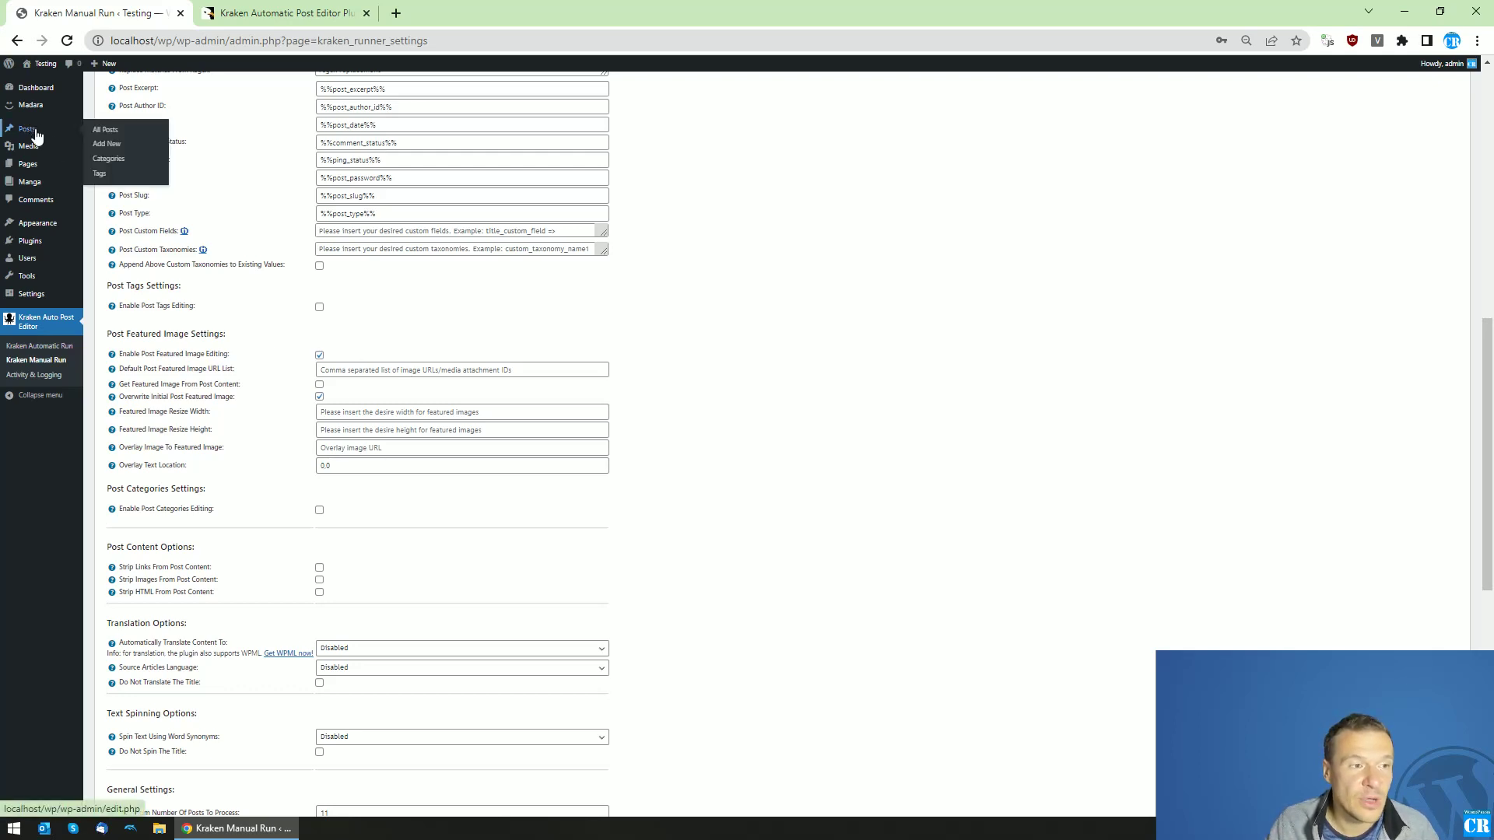
{"action": "middle_click", "coordinate": [109, 145]}
{"action": "left_click", "coordinate": [271, 13]}
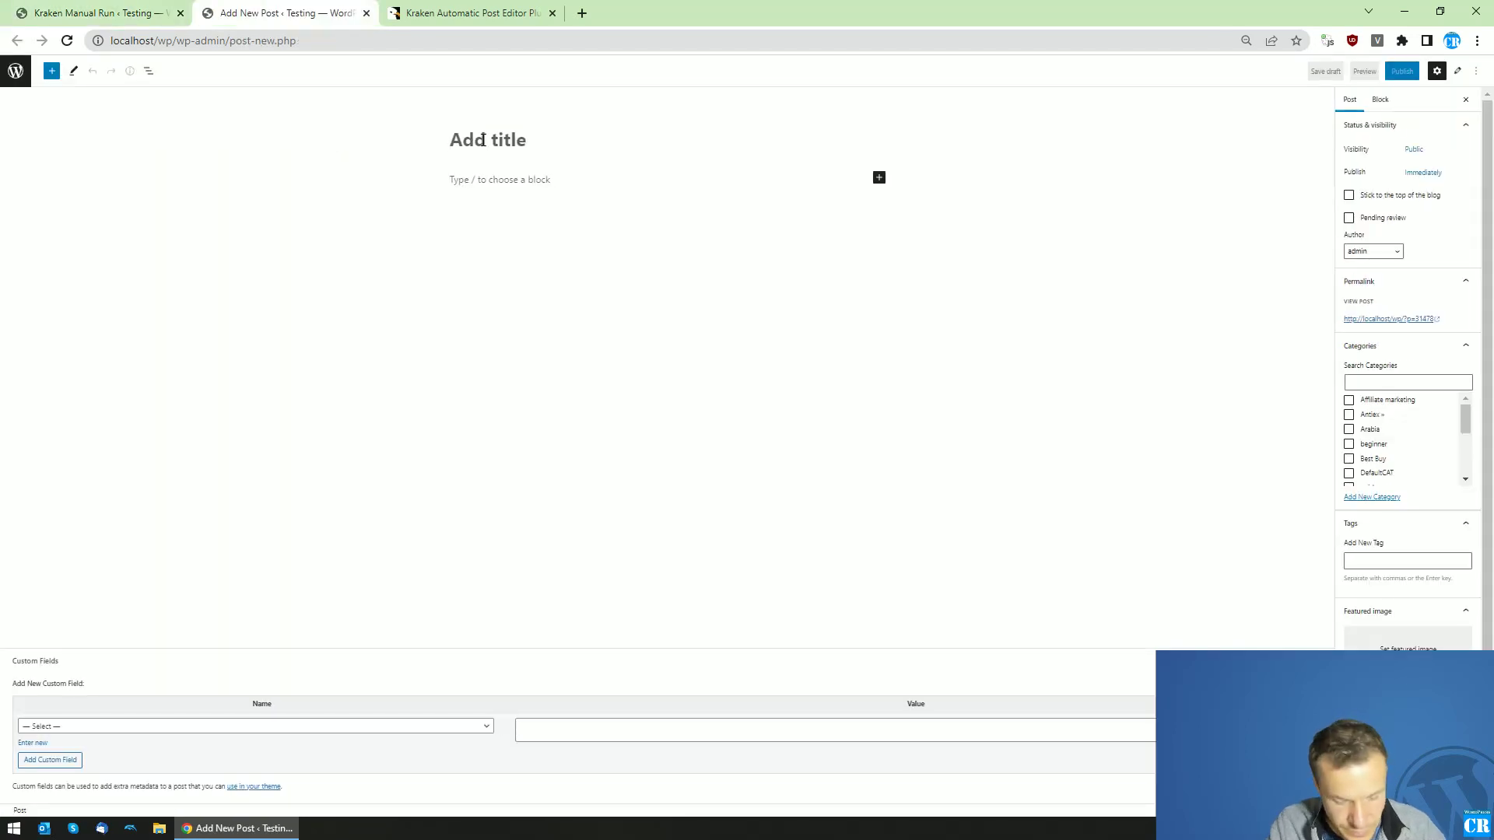
{"action": "left_click", "coordinate": [482, 140]}
{"action": "type", "text": "no image"}
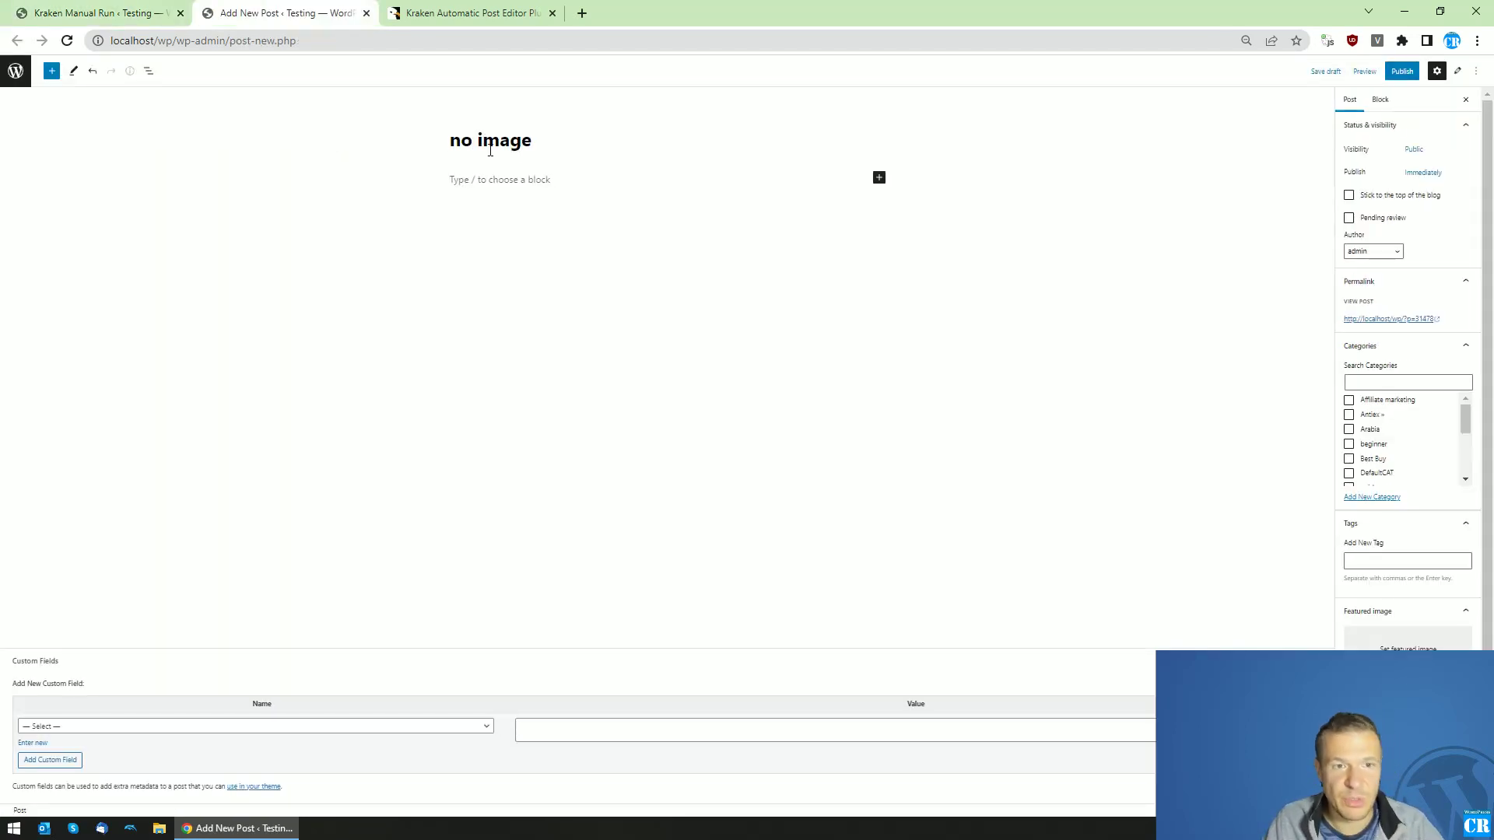
{"action": "key", "text": "ctrl+a"}
{"action": "key", "text": "ctrl+c"}
{"action": "left_click", "coordinate": [487, 179]}
{"action": "key", "text": "ctrl+v"}
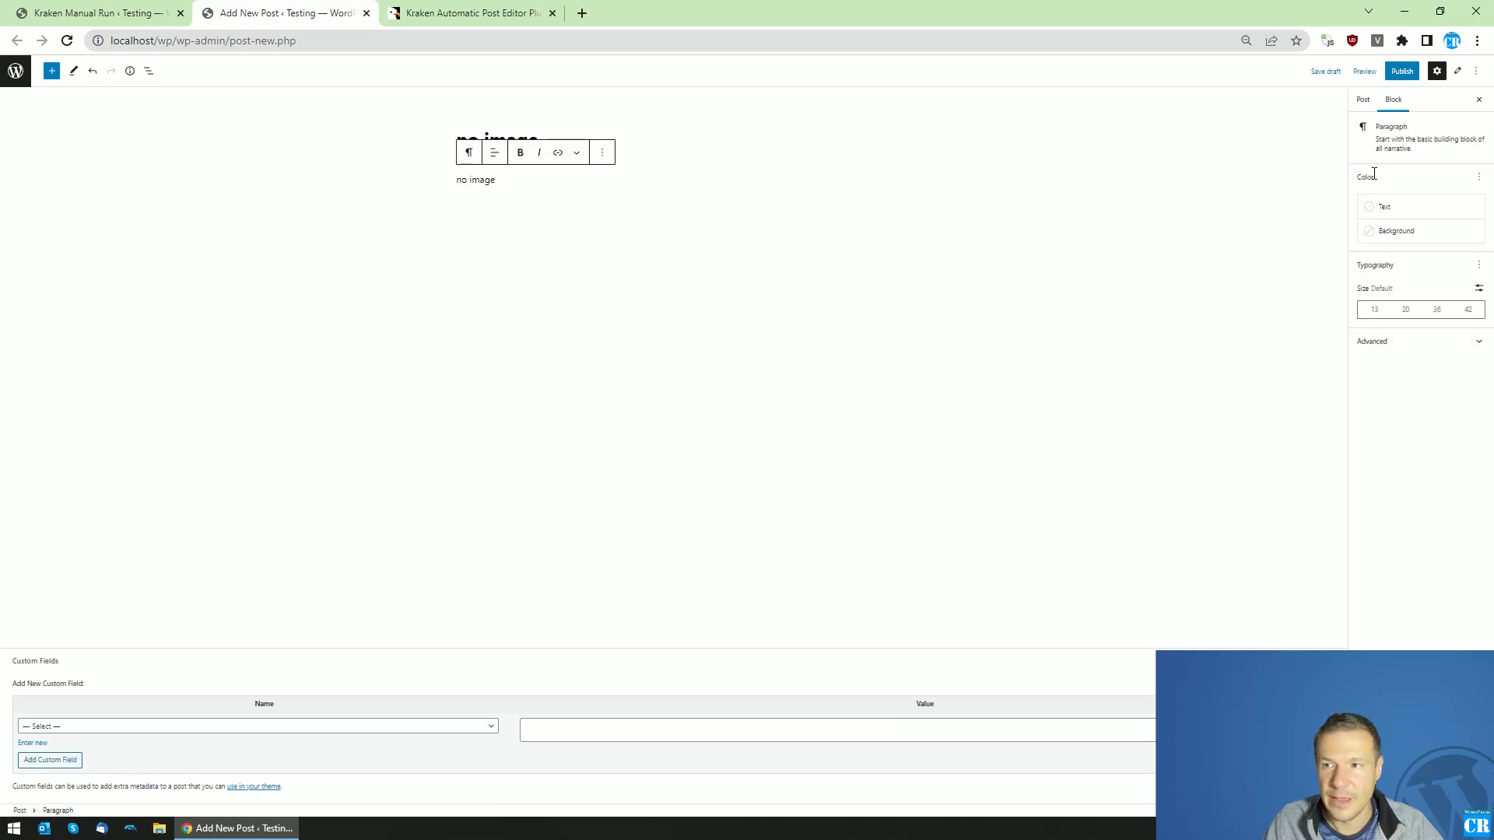
{"action": "left_click", "coordinate": [1402, 71]}
{"action": "left_click", "coordinate": [1389, 68]}
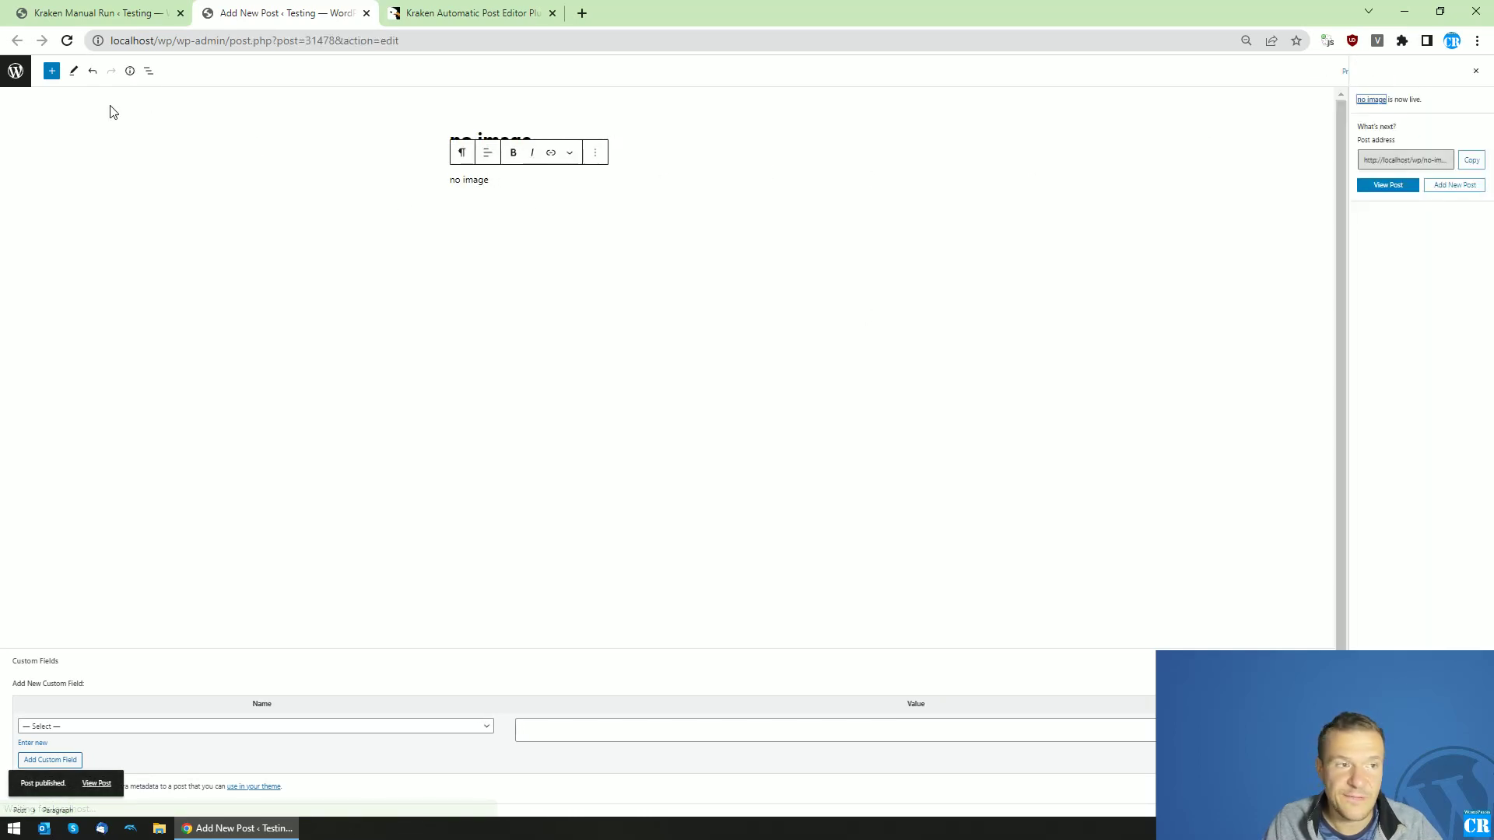
{"action": "left_click", "coordinate": [16, 71]}
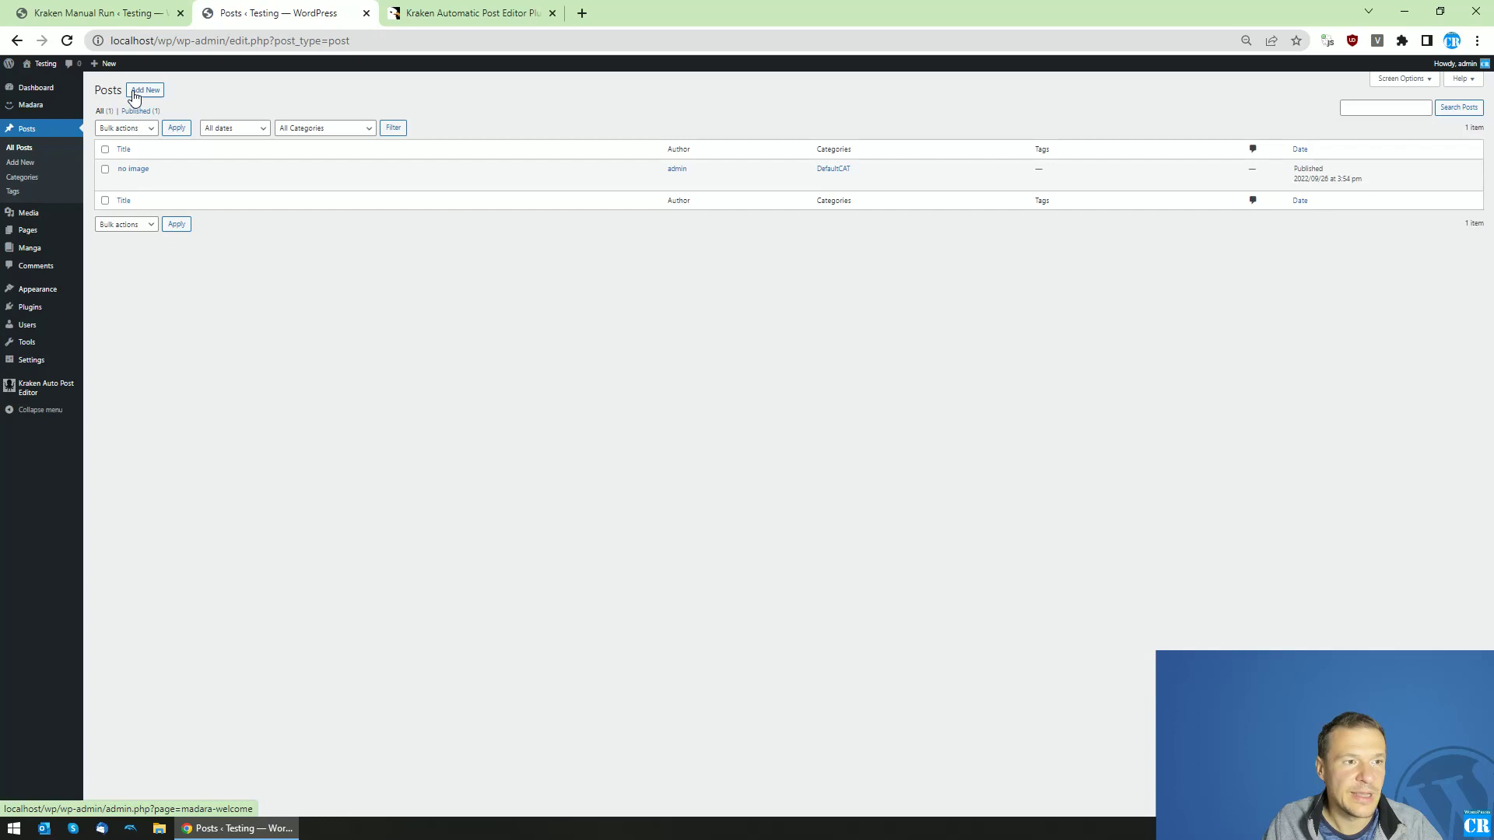
Step: Publish a 'with image' post using the Anime Scraper Cloud Storage graphic as featured image
{"action": "left_click", "coordinate": [134, 94]}
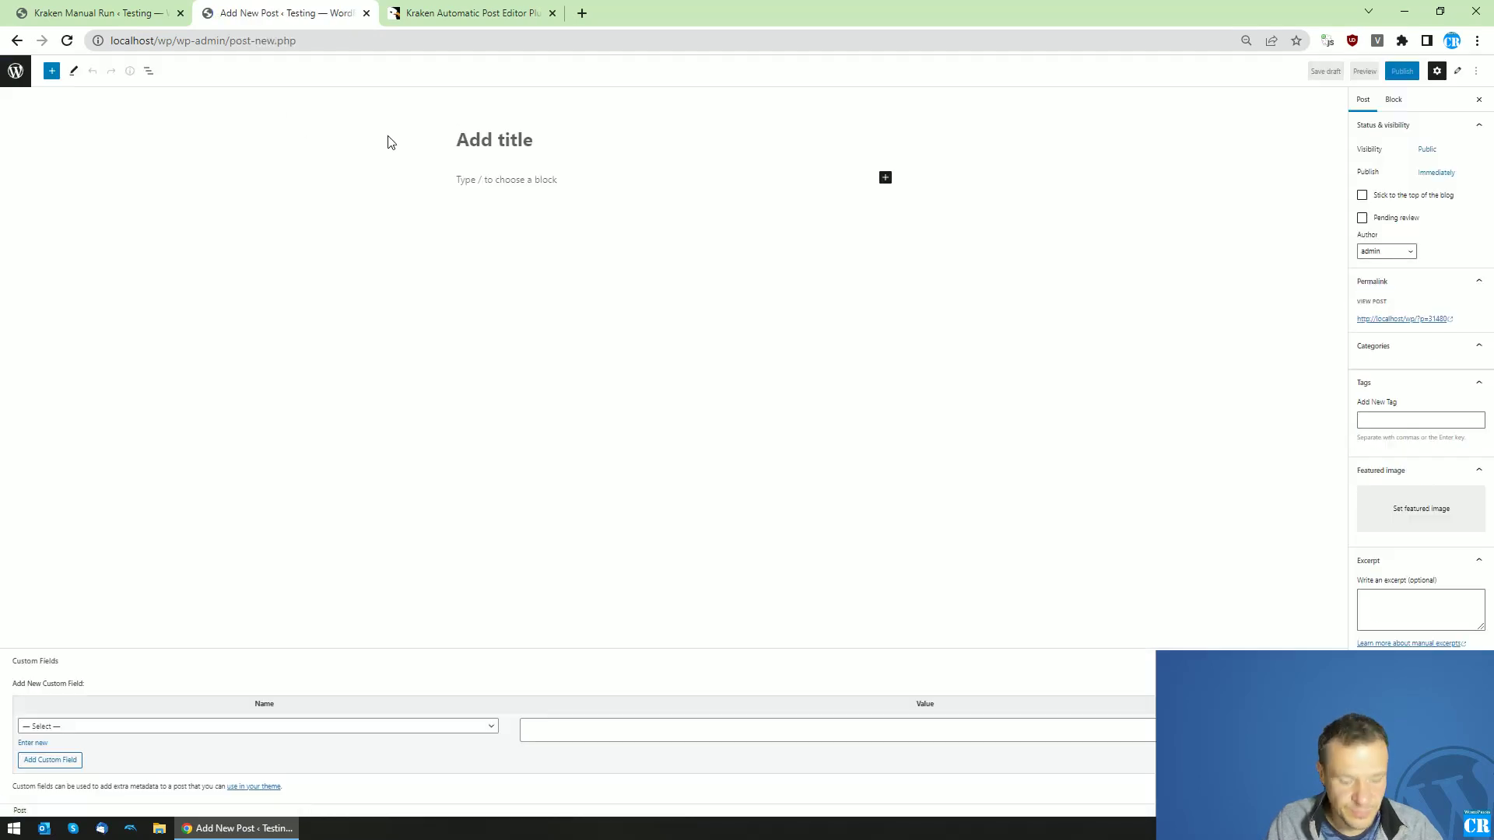
{"action": "type", "text": "with image"}
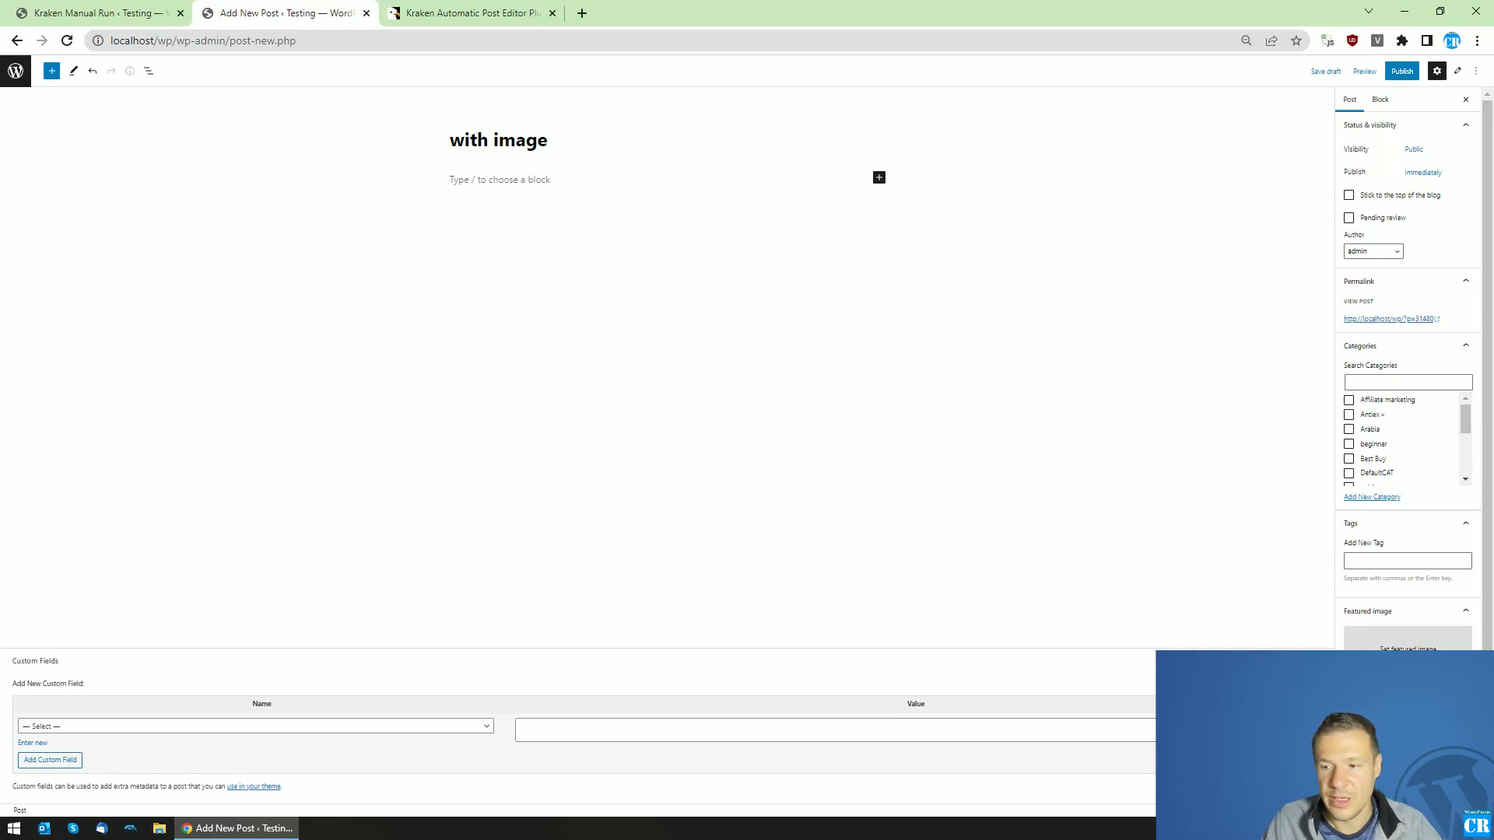
{"action": "left_click", "coordinate": [1406, 641]}
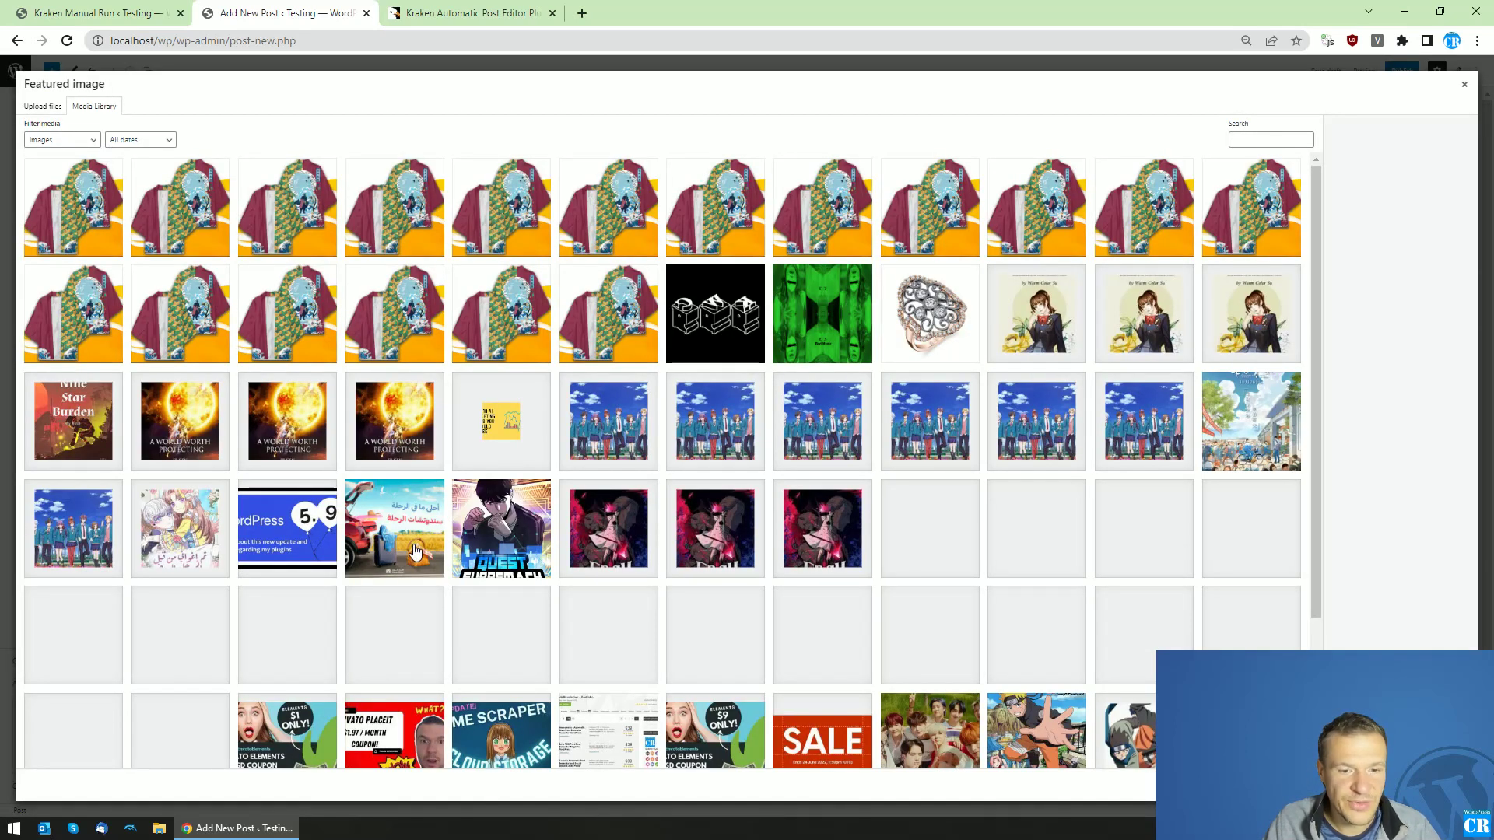
{"action": "scroll", "coordinate": [600, 591], "scroll_direction": "down", "scroll_amount": 1}
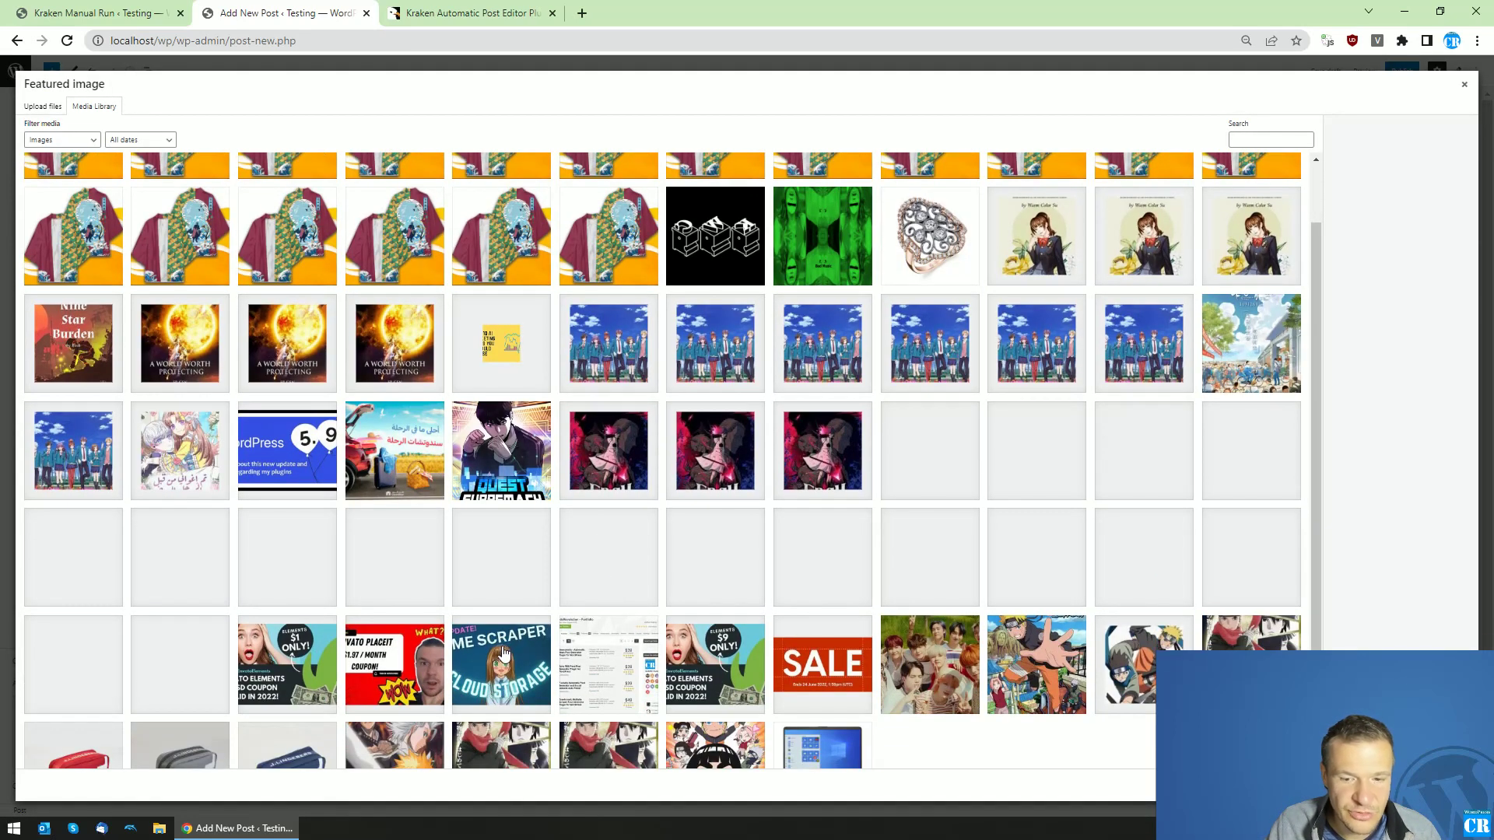
{"action": "left_click", "coordinate": [502, 656]}
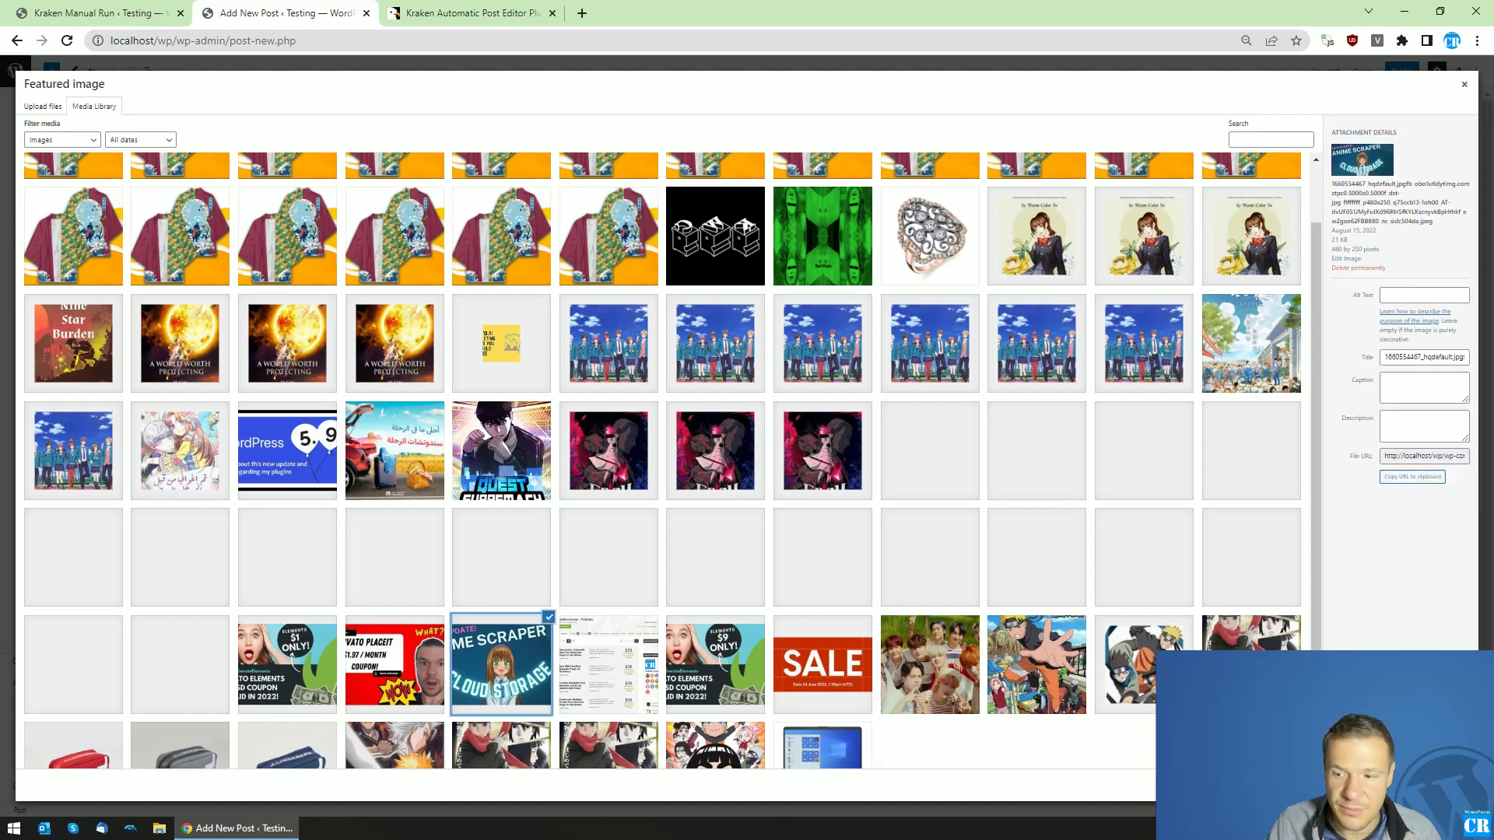
{"action": "left_click", "coordinate": [1424, 784]}
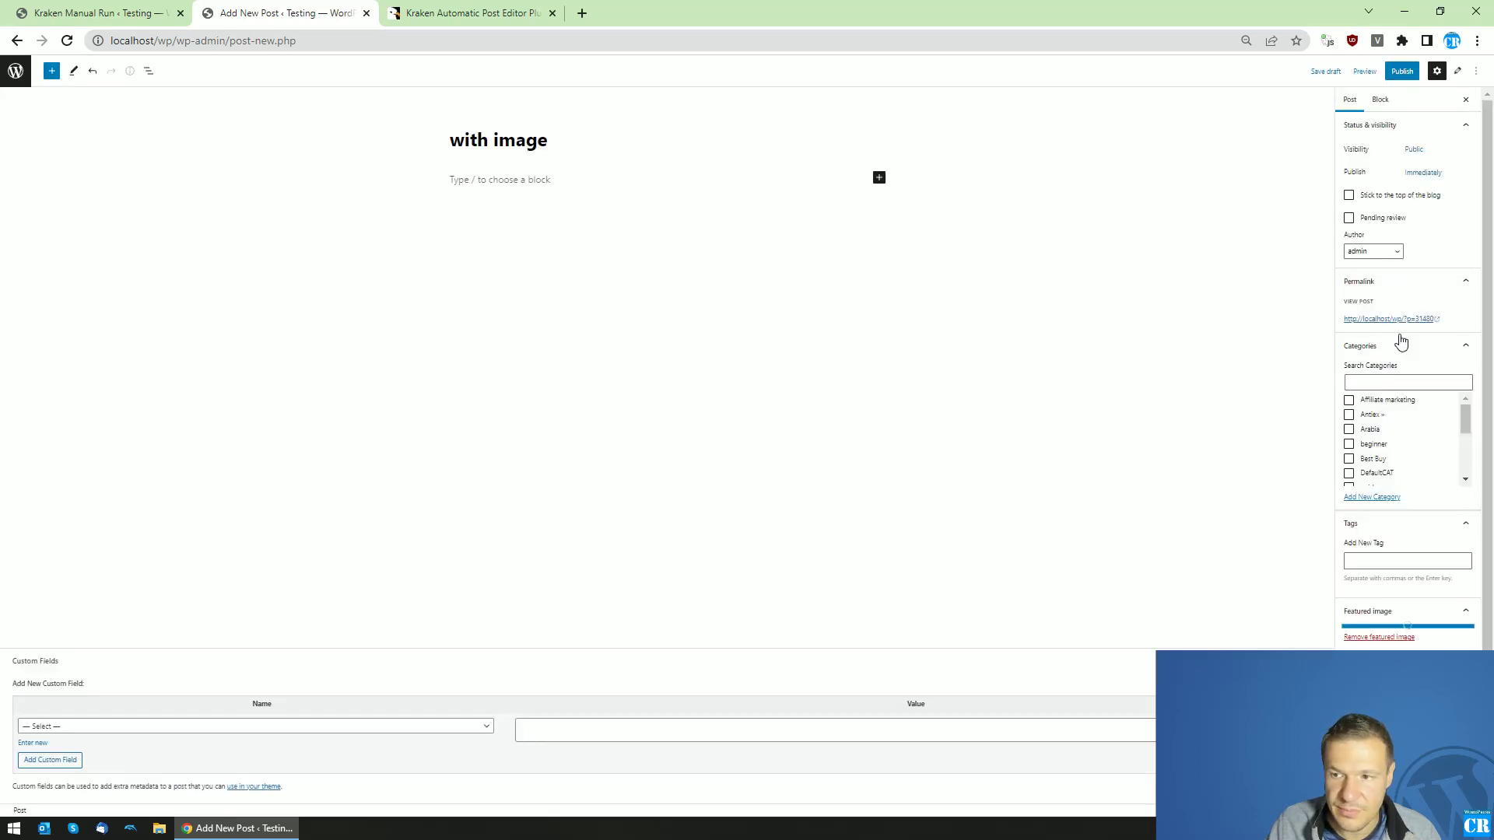
{"action": "left_click", "coordinate": [1403, 70]}
{"action": "left_click", "coordinate": [1390, 71]}
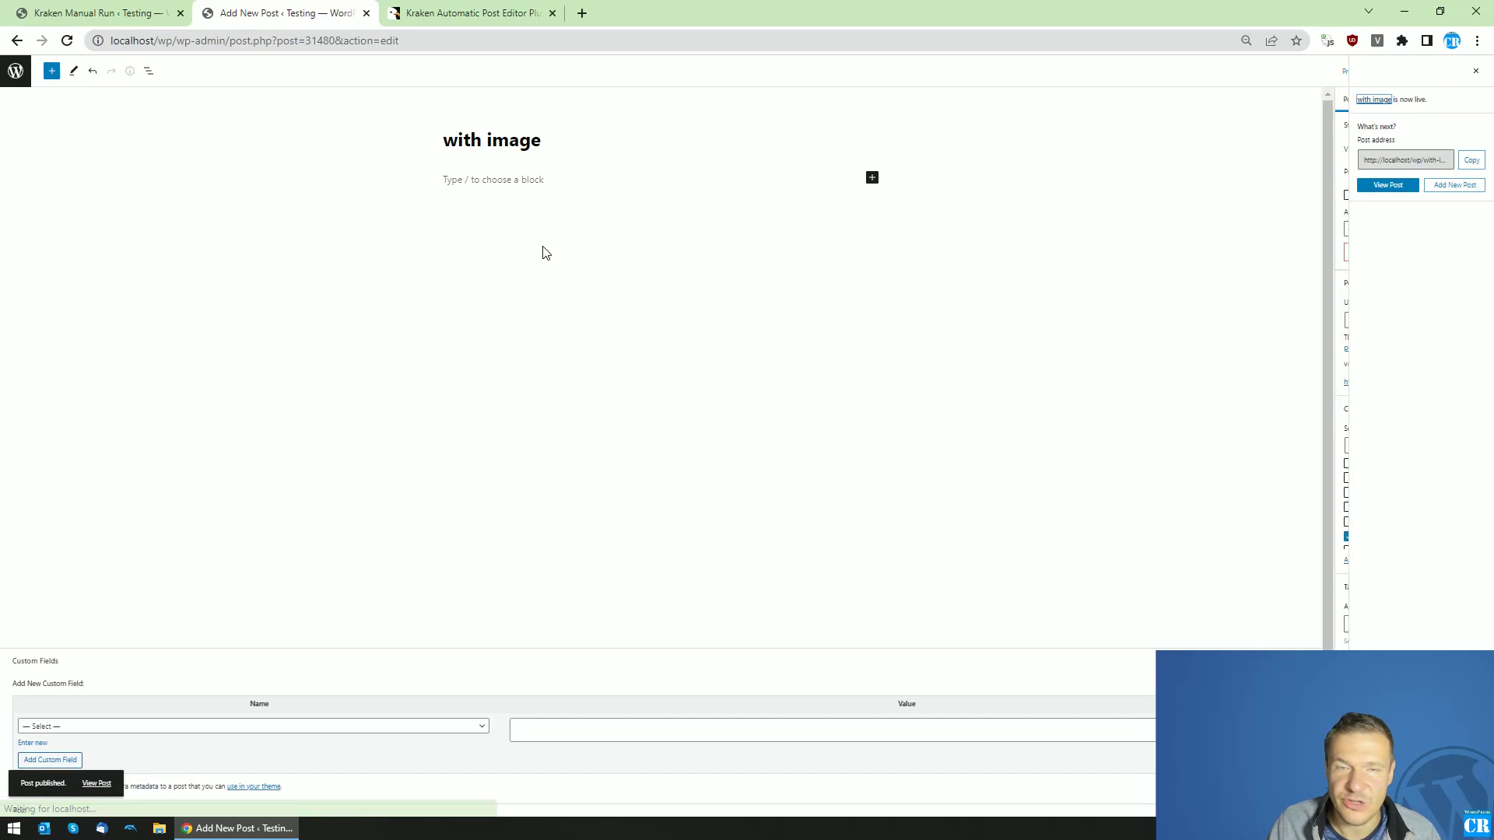
{"action": "left_click", "coordinate": [16, 70]}
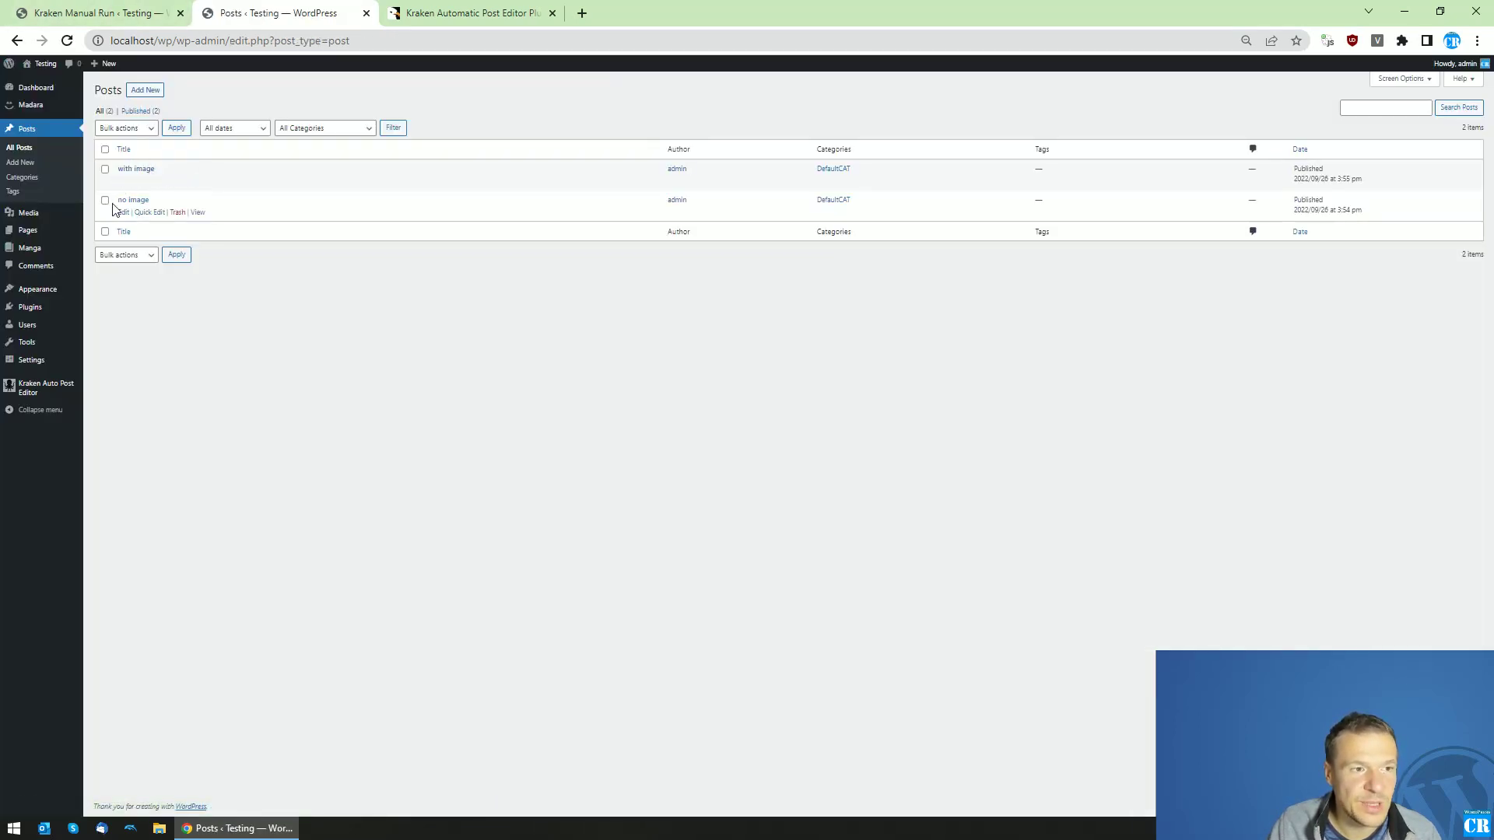
Step: On Kraken Manual Run, choose Without Featured Images and keep featured image editing and overwriting on
{"action": "key", "text": "ctrl+shift+Tab"}
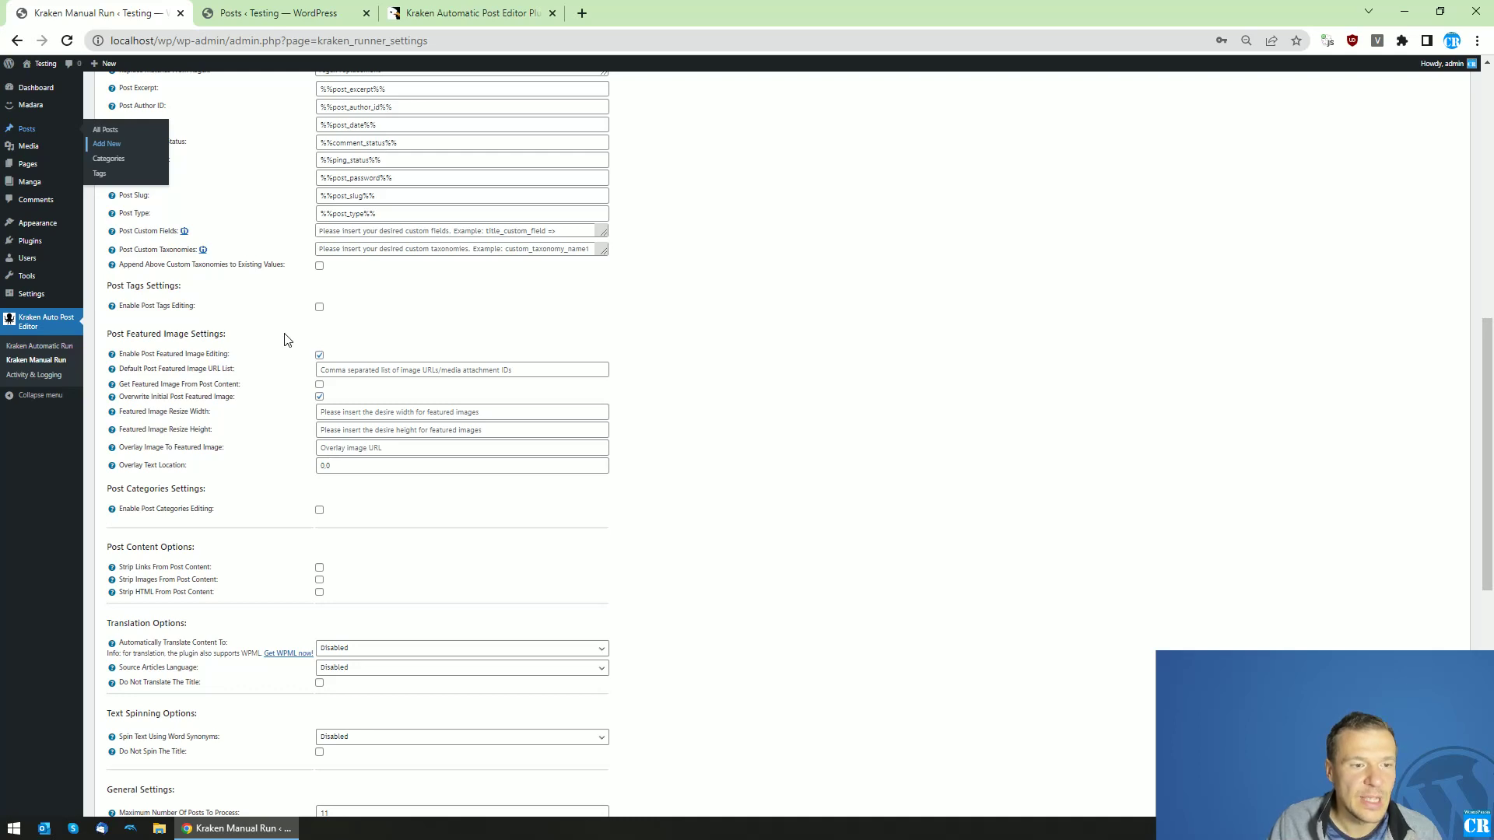
{"action": "scroll", "coordinate": [317, 327], "scroll_direction": "up", "scroll_amount": 8}
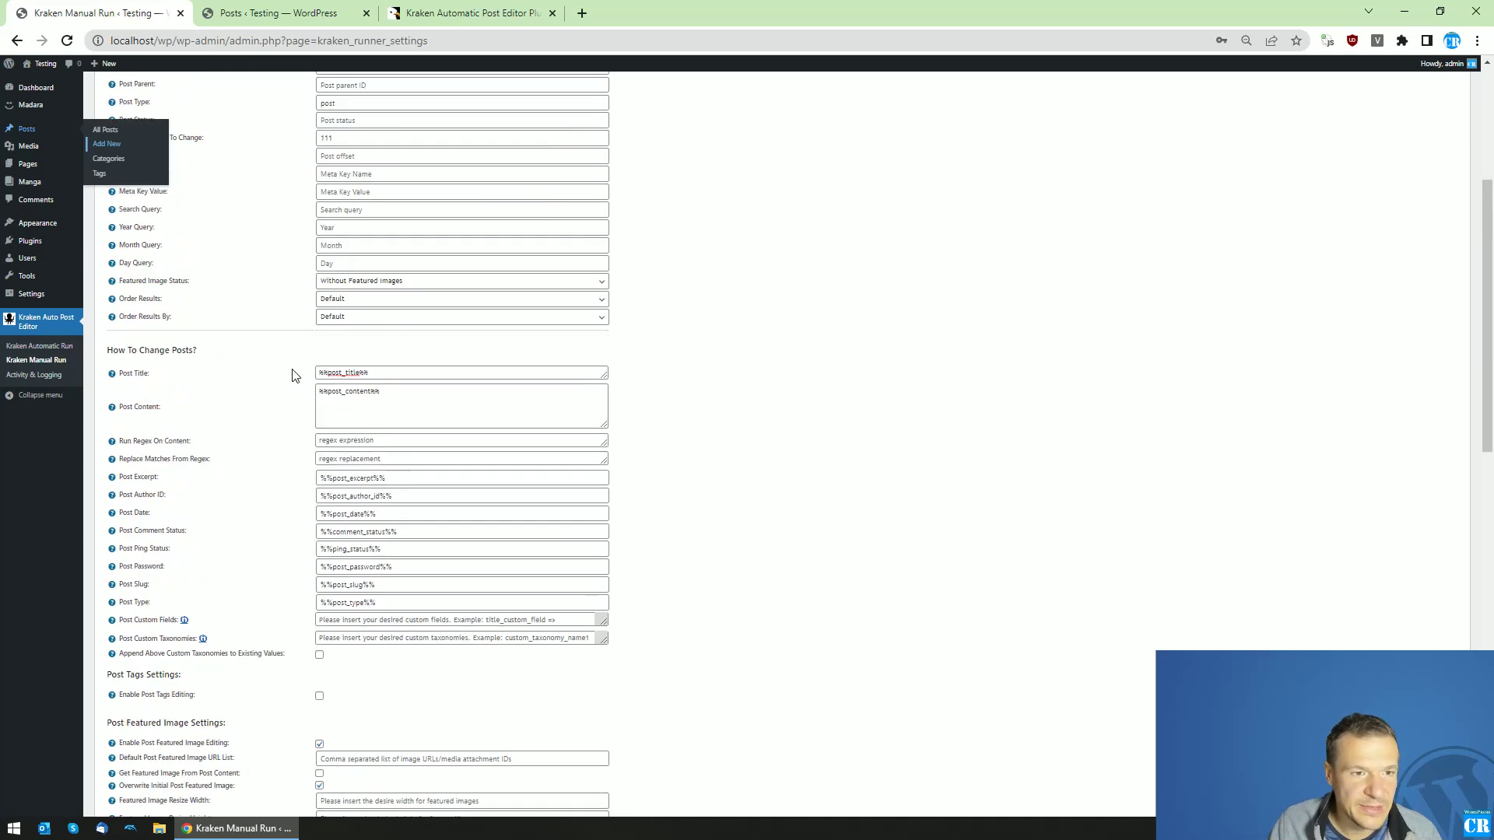
{"action": "left_click_drag", "start_coordinate": [130, 511], "coordinate": [178, 514]}
{"action": "left_click", "coordinate": [333, 515]}
{"action": "left_click", "coordinate": [340, 546]}
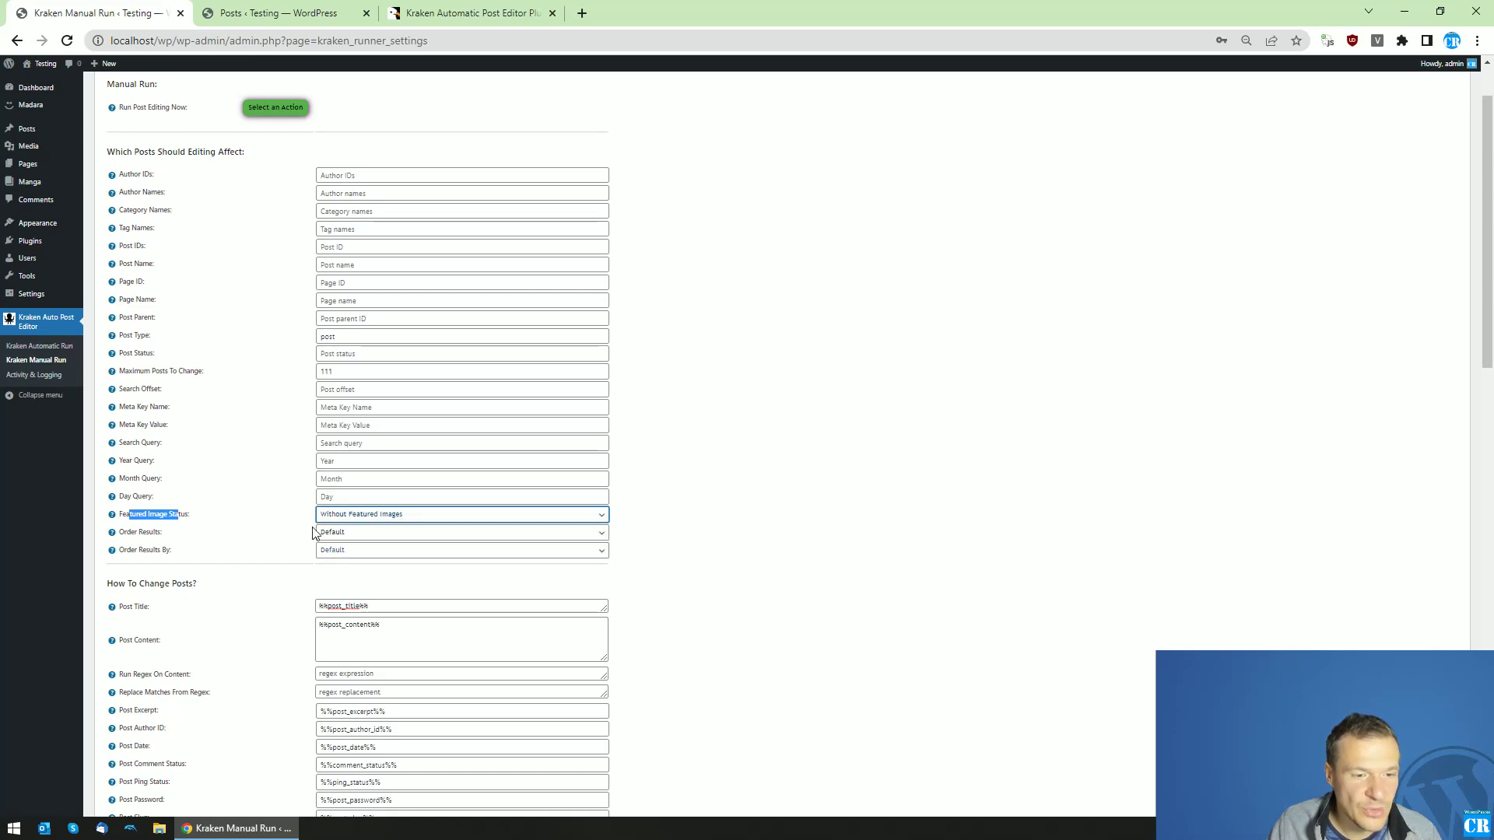
{"action": "scroll", "coordinate": [296, 498], "scroll_direction": "down", "scroll_amount": 7}
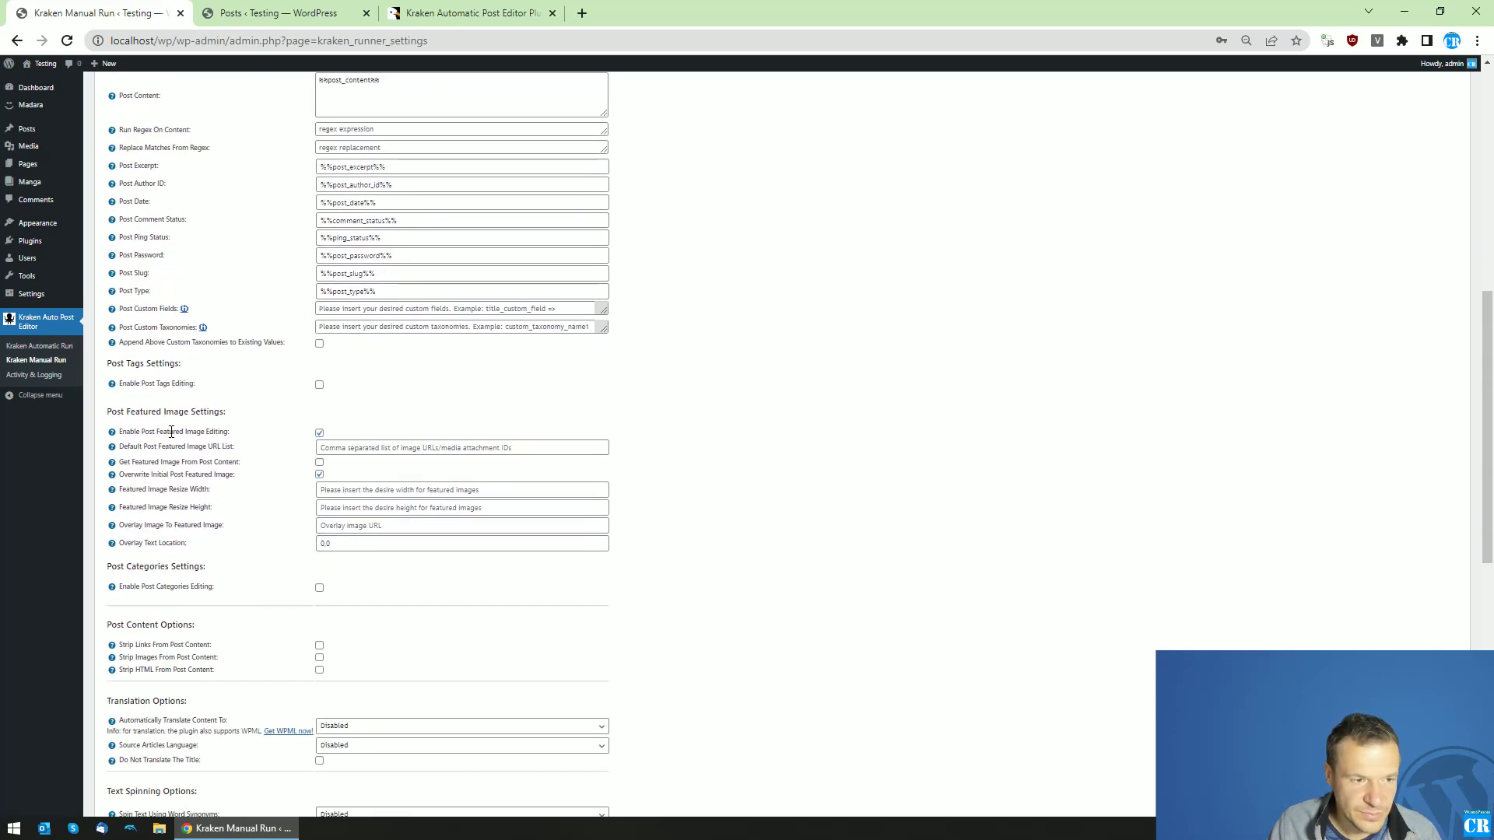
{"action": "left_click_drag", "start_coordinate": [141, 433], "coordinate": [217, 433]}
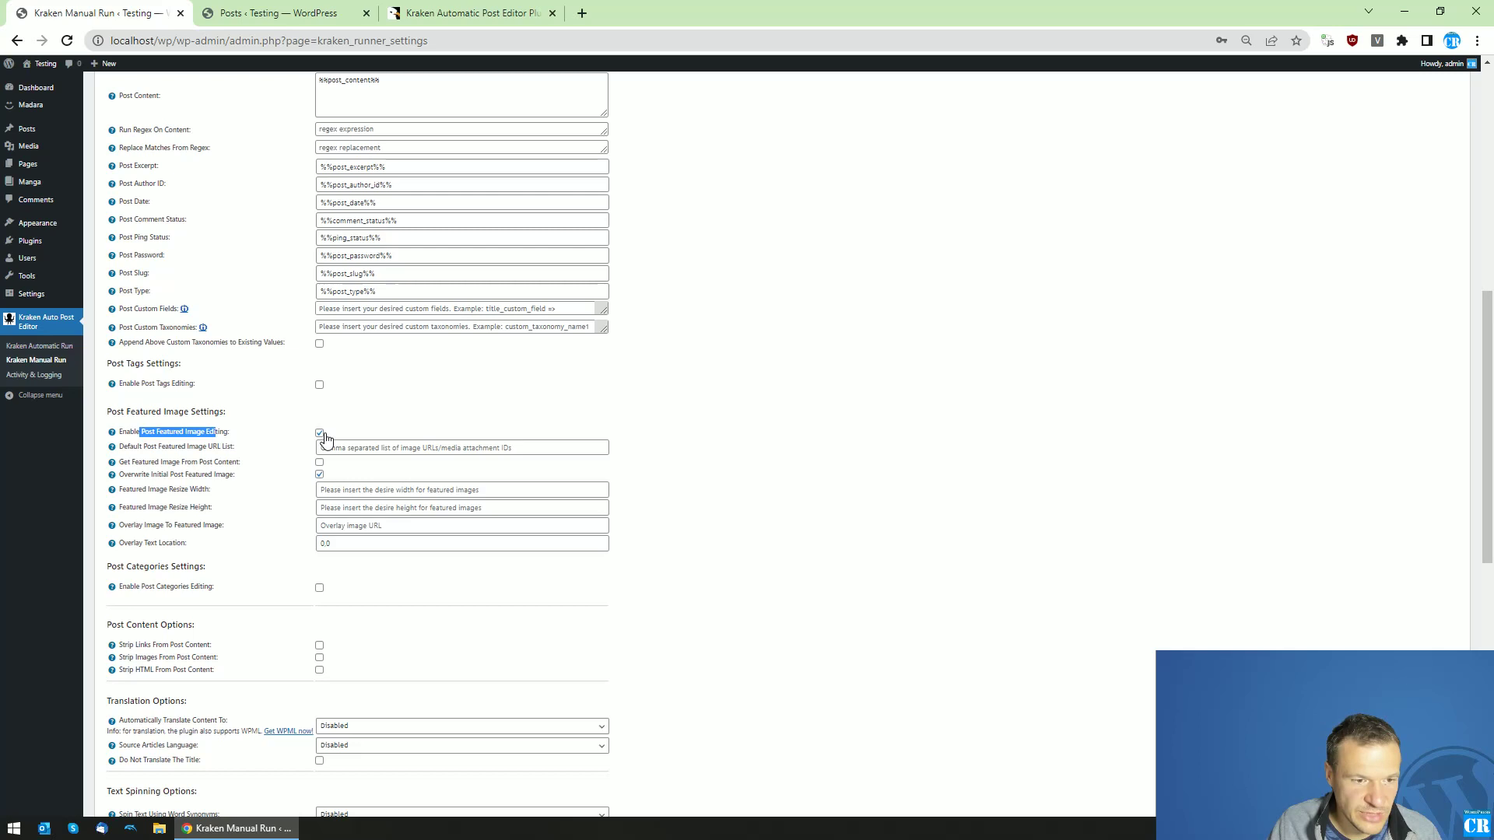
{"action": "left_click_drag", "start_coordinate": [134, 475], "coordinate": [153, 475]}
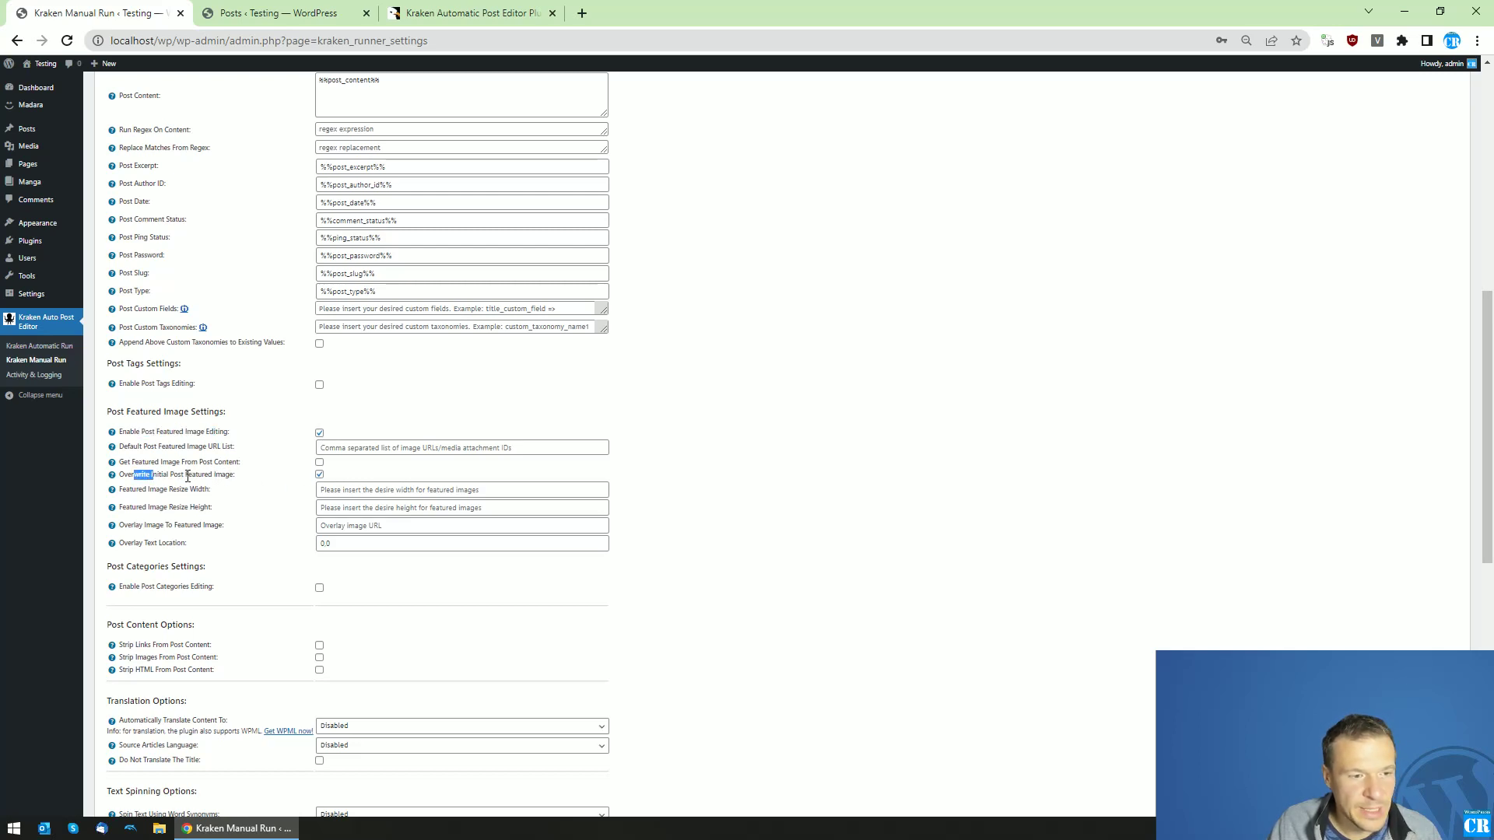
{"action": "left_click", "coordinate": [188, 476]}
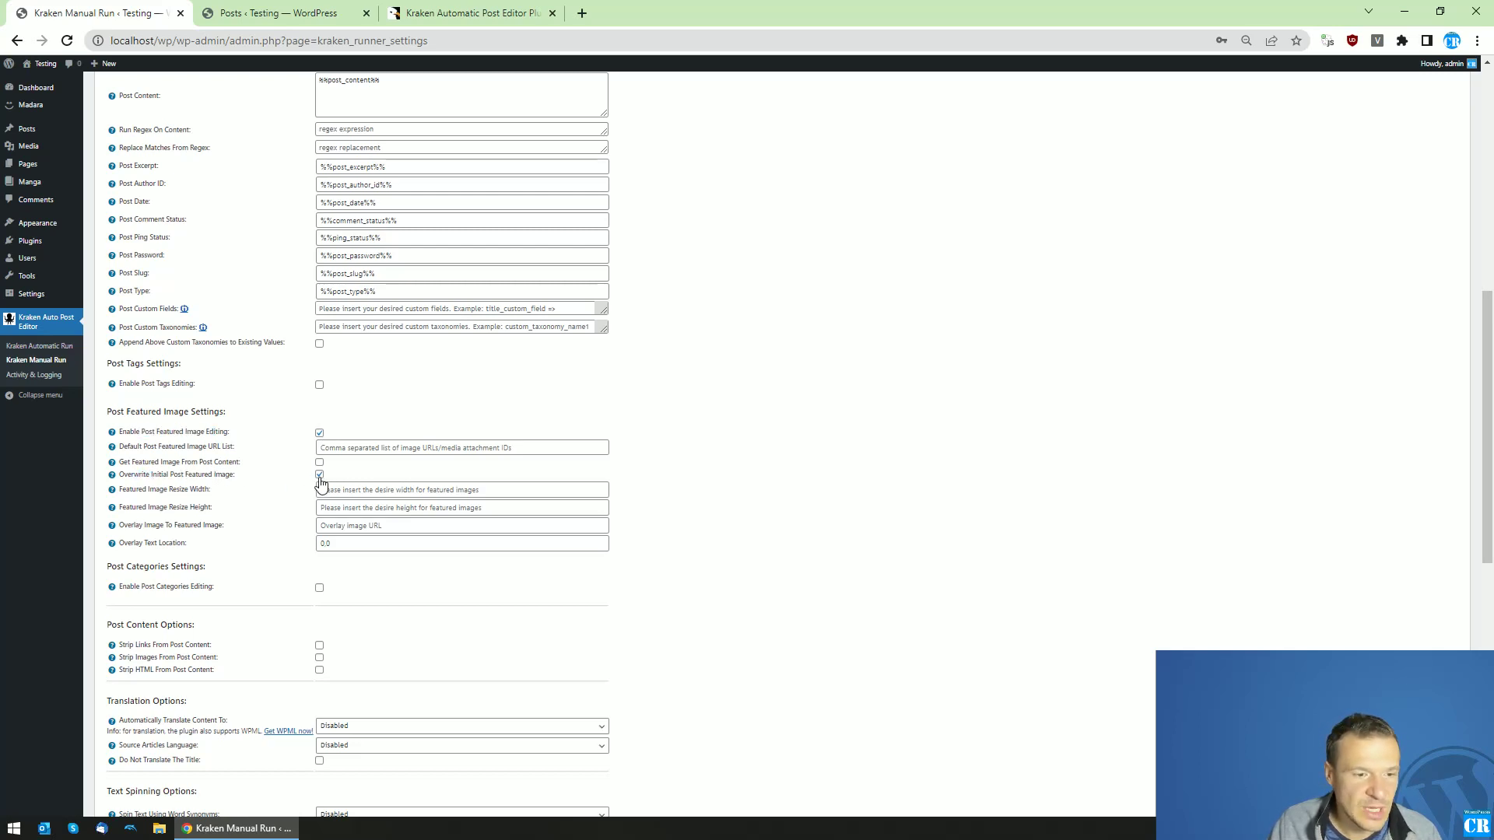
Step: Open the Quest Supremacy image in the Media Library and copy its ID 30319
{"action": "middle_click", "coordinate": [31, 148]}
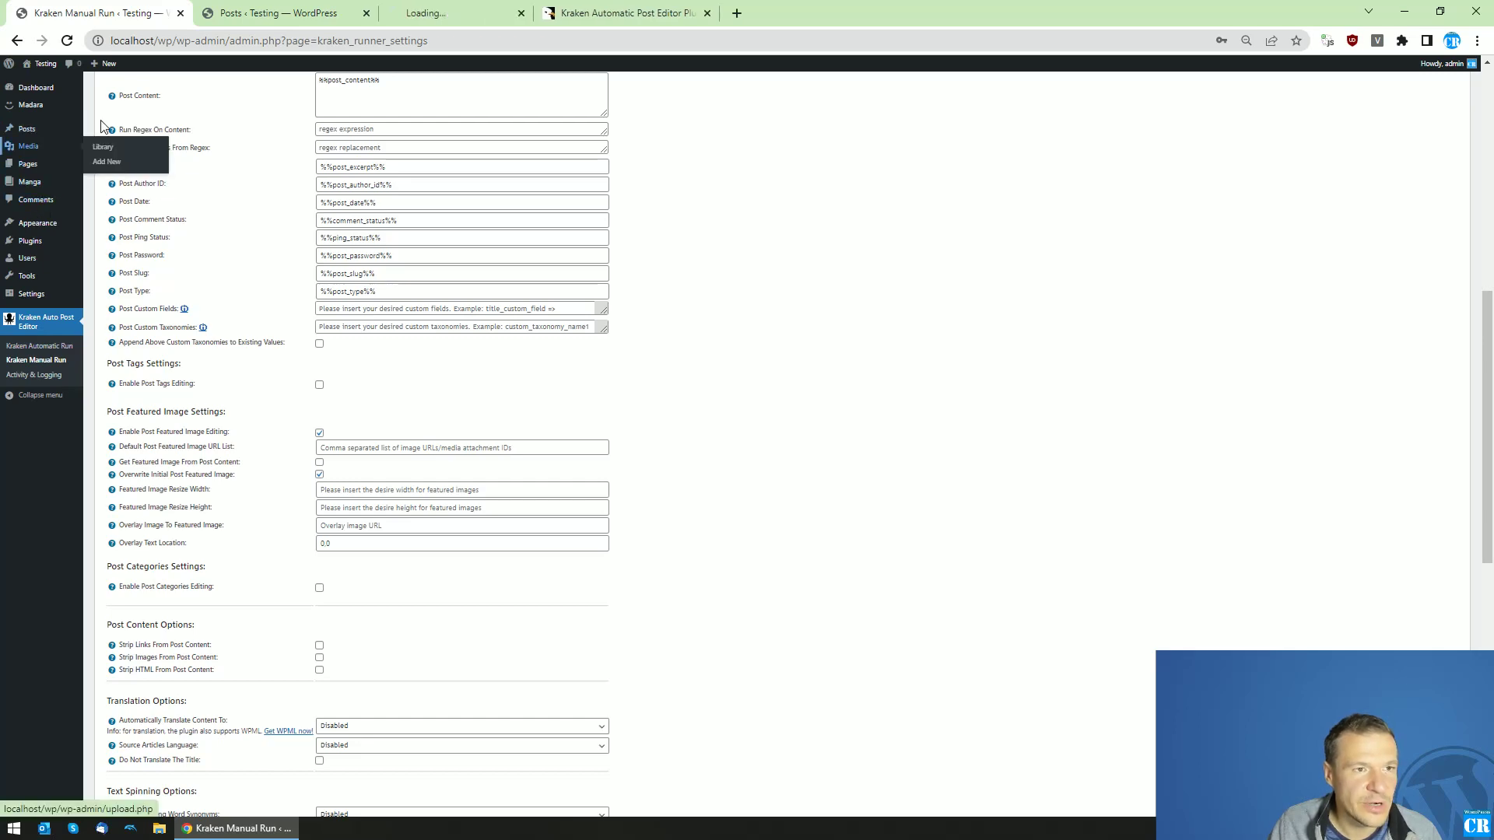
{"action": "left_click", "coordinate": [582, 9]}
{"action": "left_click", "coordinate": [490, 14]}
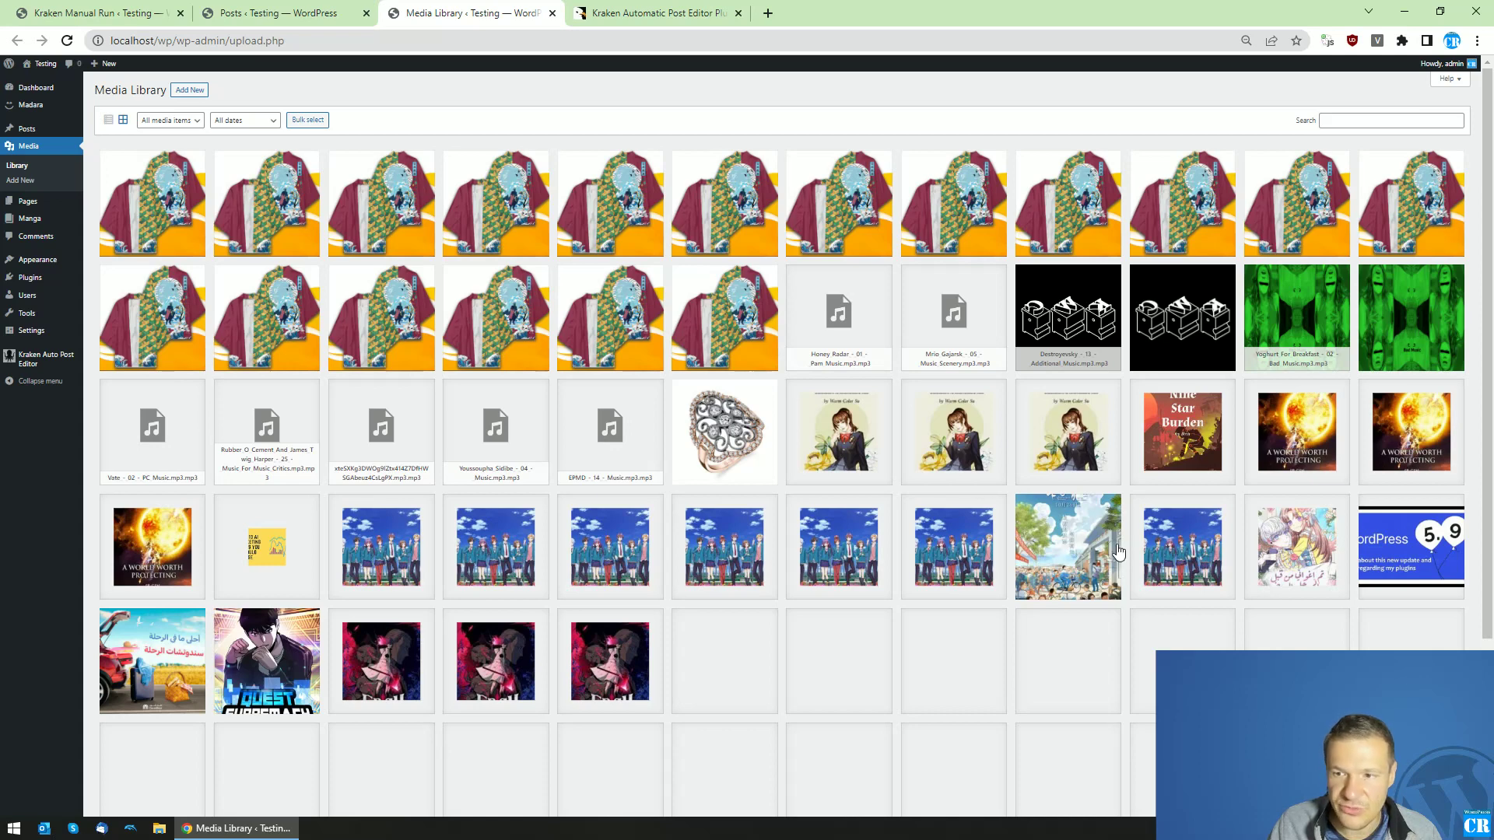
{"action": "left_click", "coordinate": [261, 677]}
{"action": "double_click", "coordinate": [332, 41]}
{"action": "key", "text": "ctrl+c"}
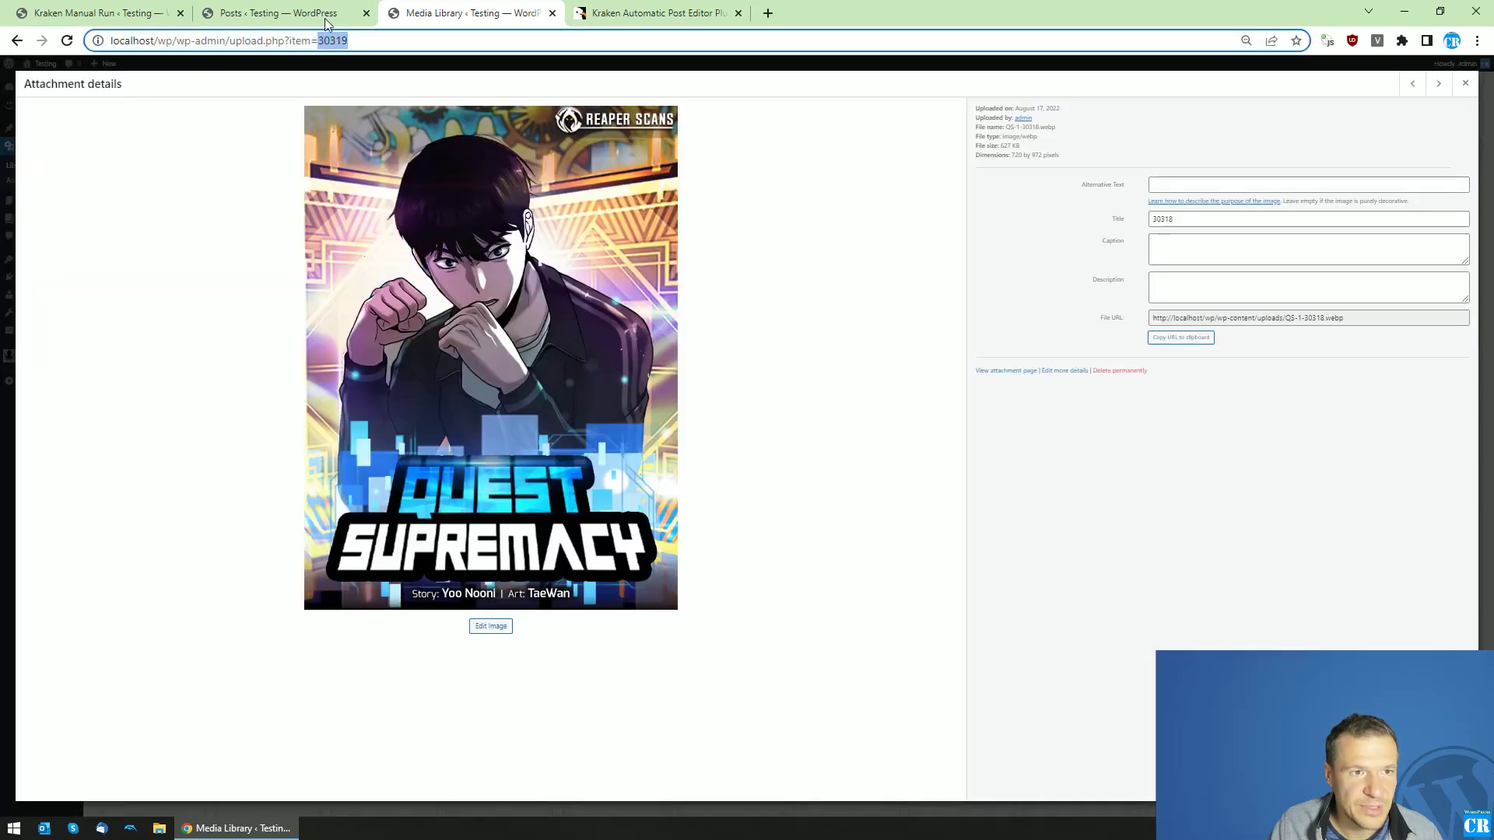
{"action": "left_click", "coordinate": [153, 9]}
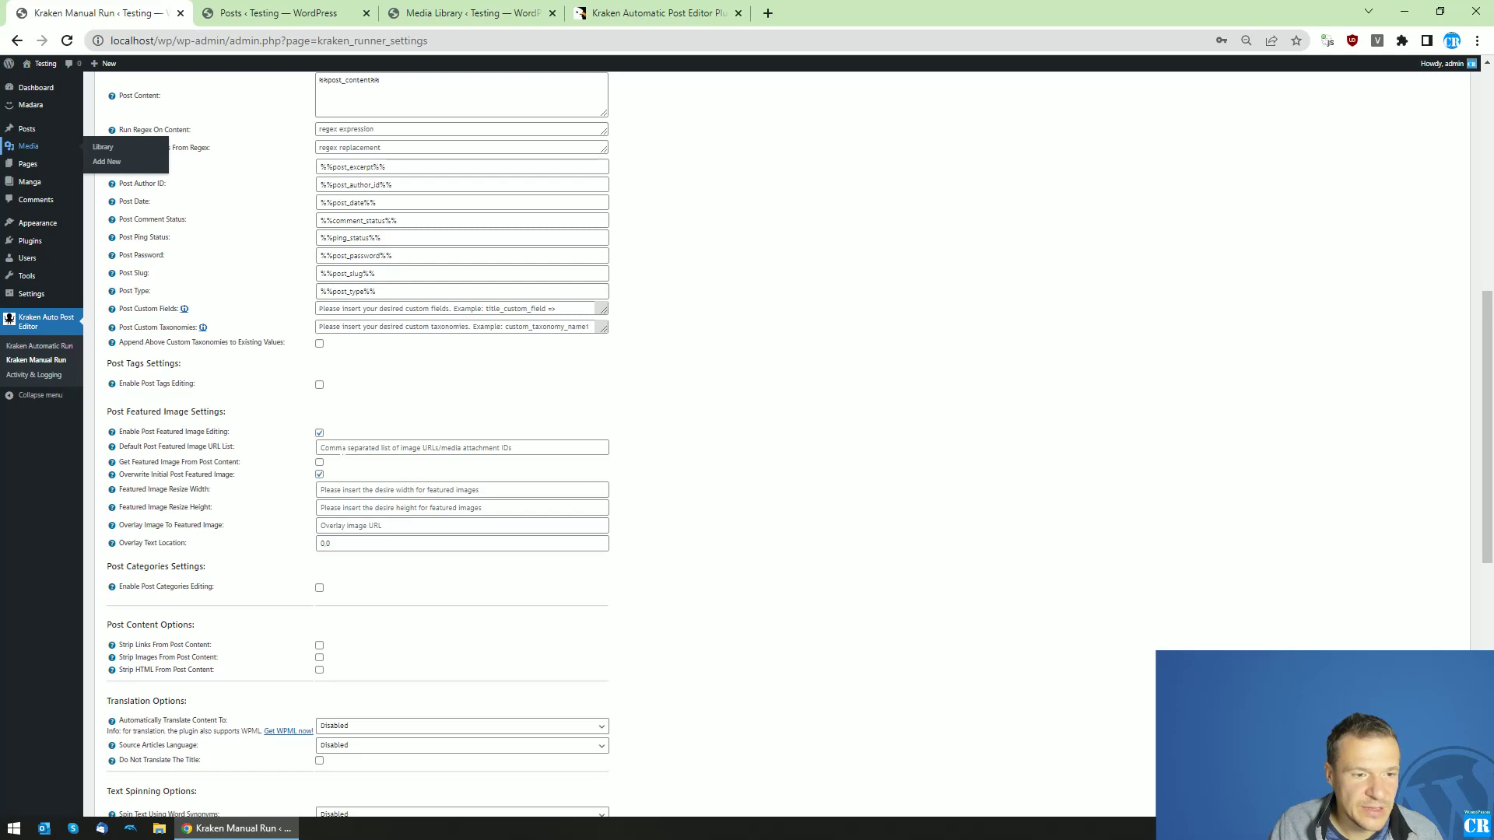
Step: Enter 30319 in the Default Post Featured Image URL List and save the settings
{"action": "left_click", "coordinate": [319, 447]}
{"action": "key", "text": "ctrl+v"}
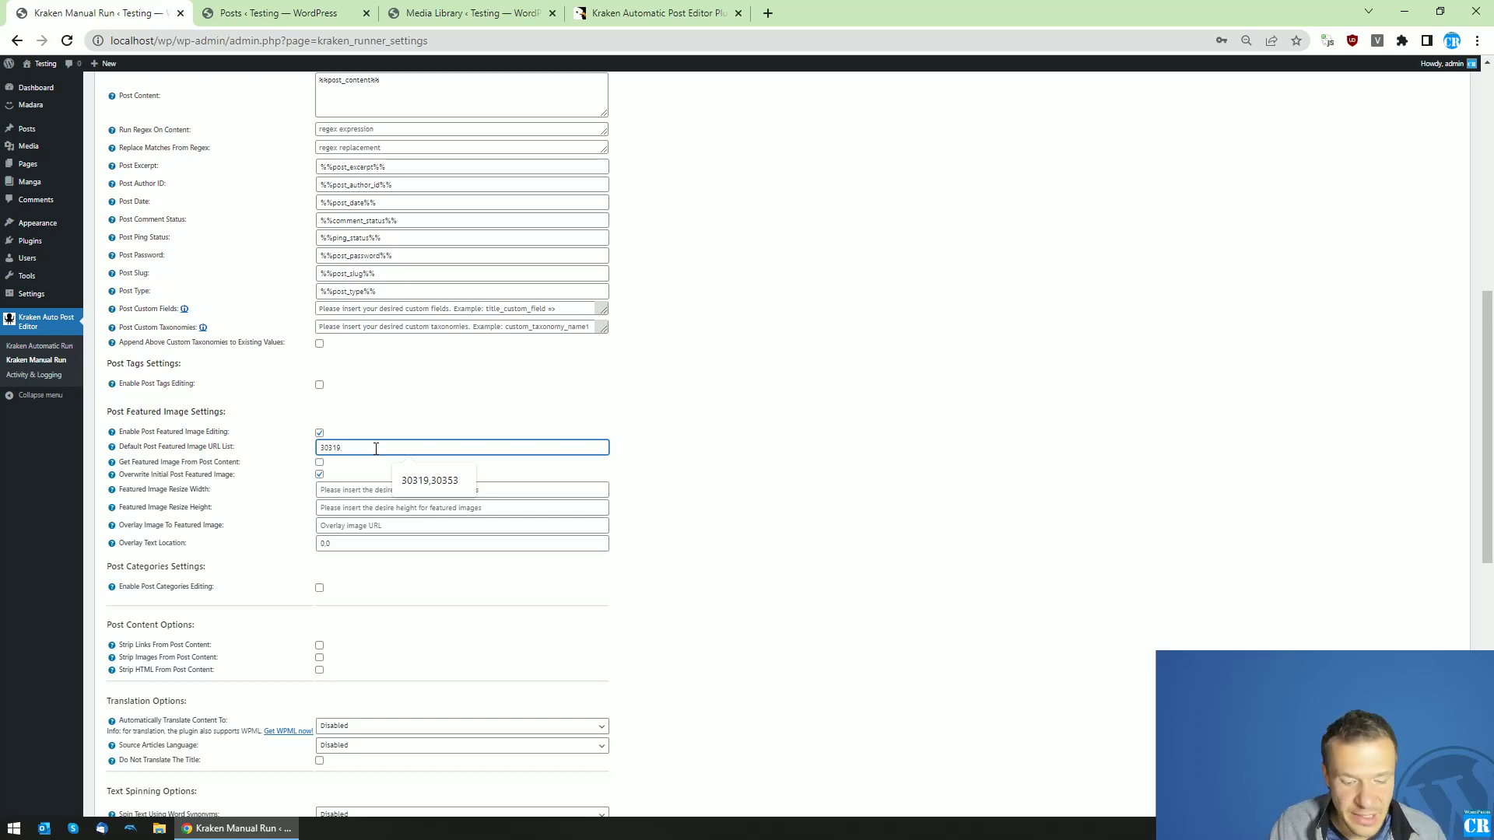
{"action": "type", "text": "30316"}
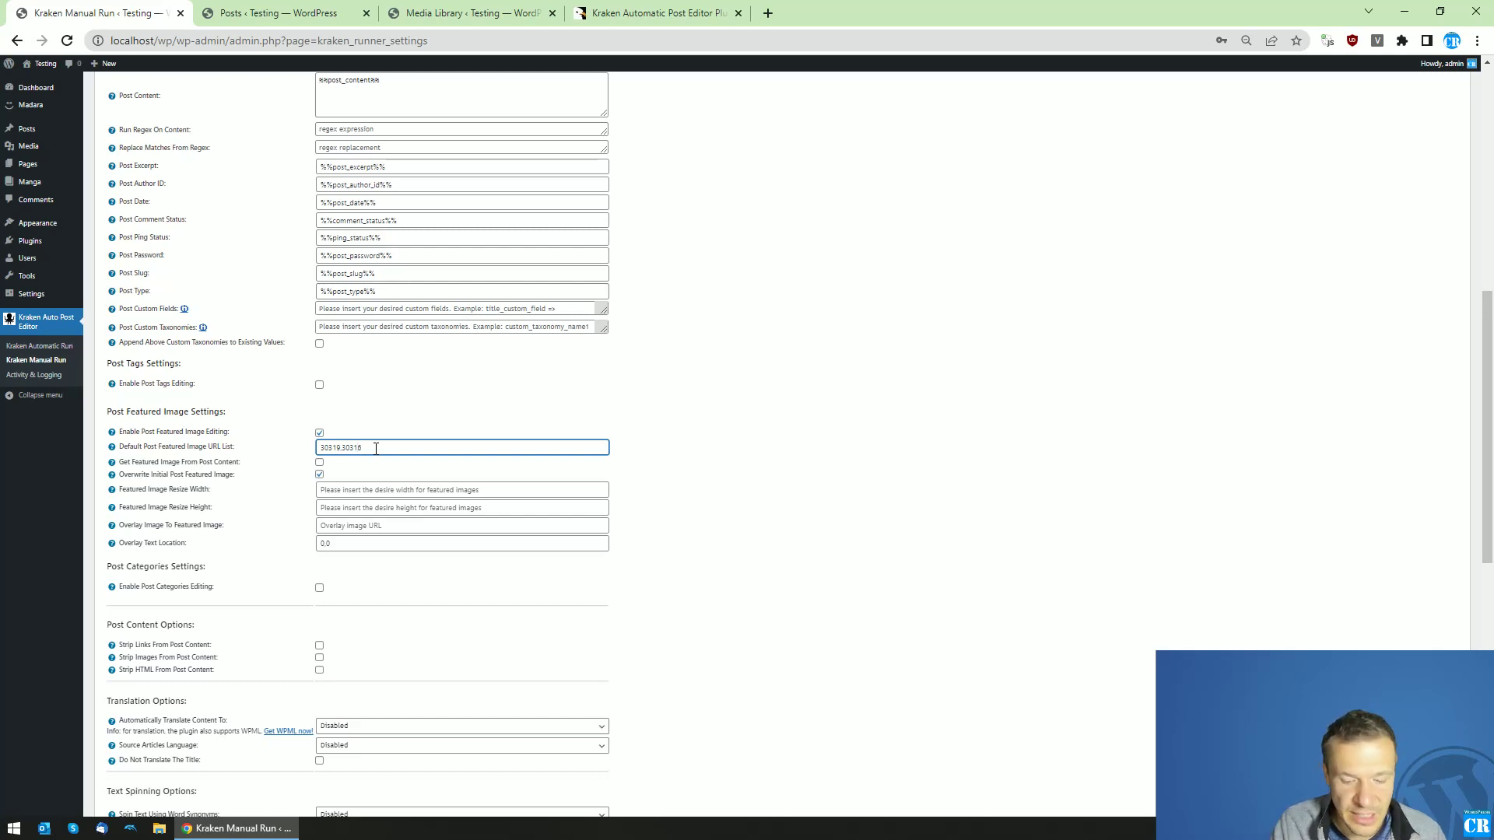
{"action": "key", "text": "BackSpace"}
{"action": "key", "text": "BackSpace"}
{"action": "key", "text": "BackSpace"}
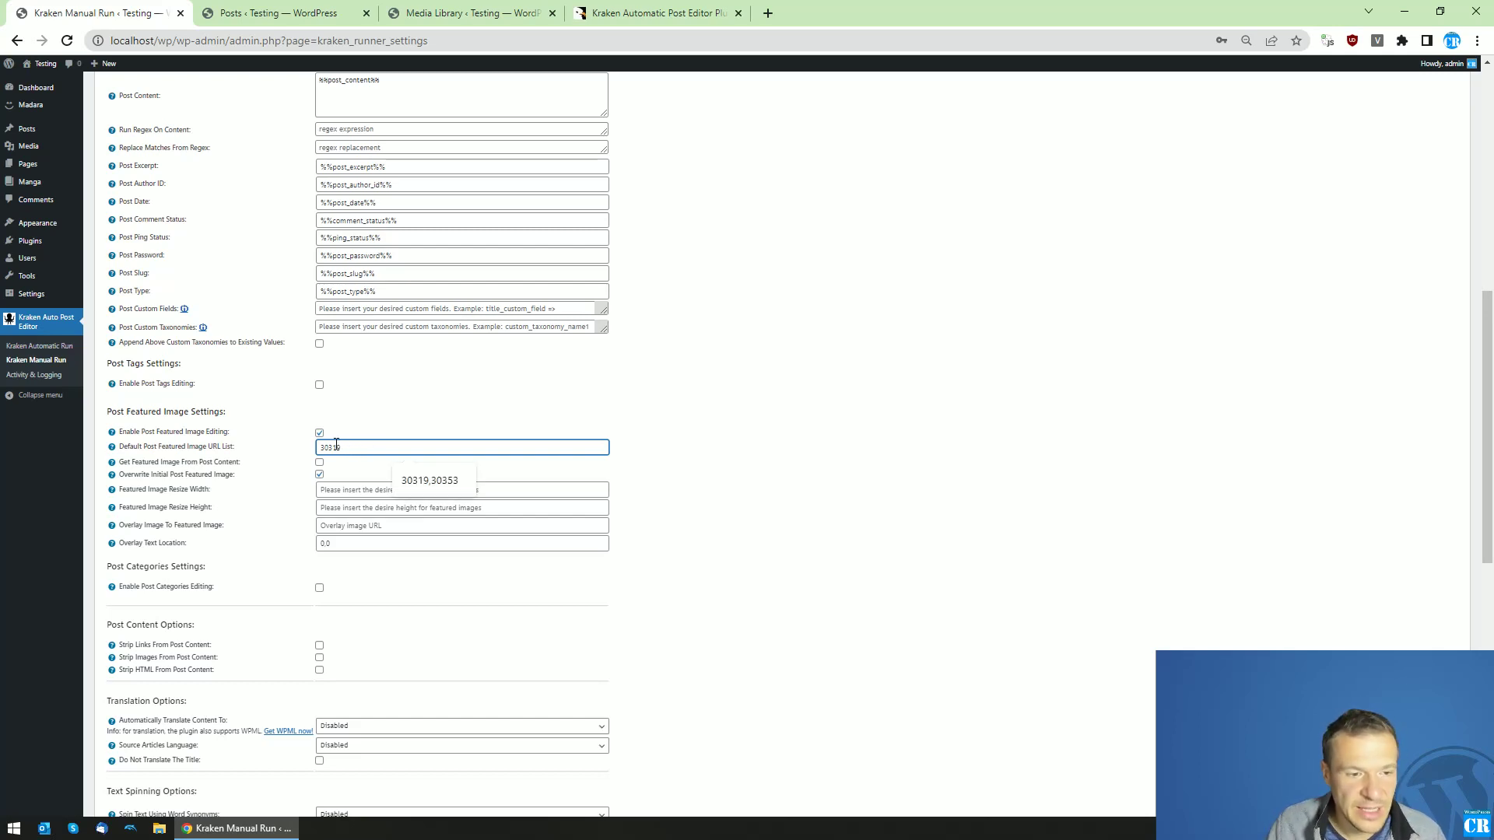
{"action": "scroll", "coordinate": [284, 443], "scroll_direction": "down", "scroll_amount": 9}
{"action": "left_click", "coordinate": [129, 733]}
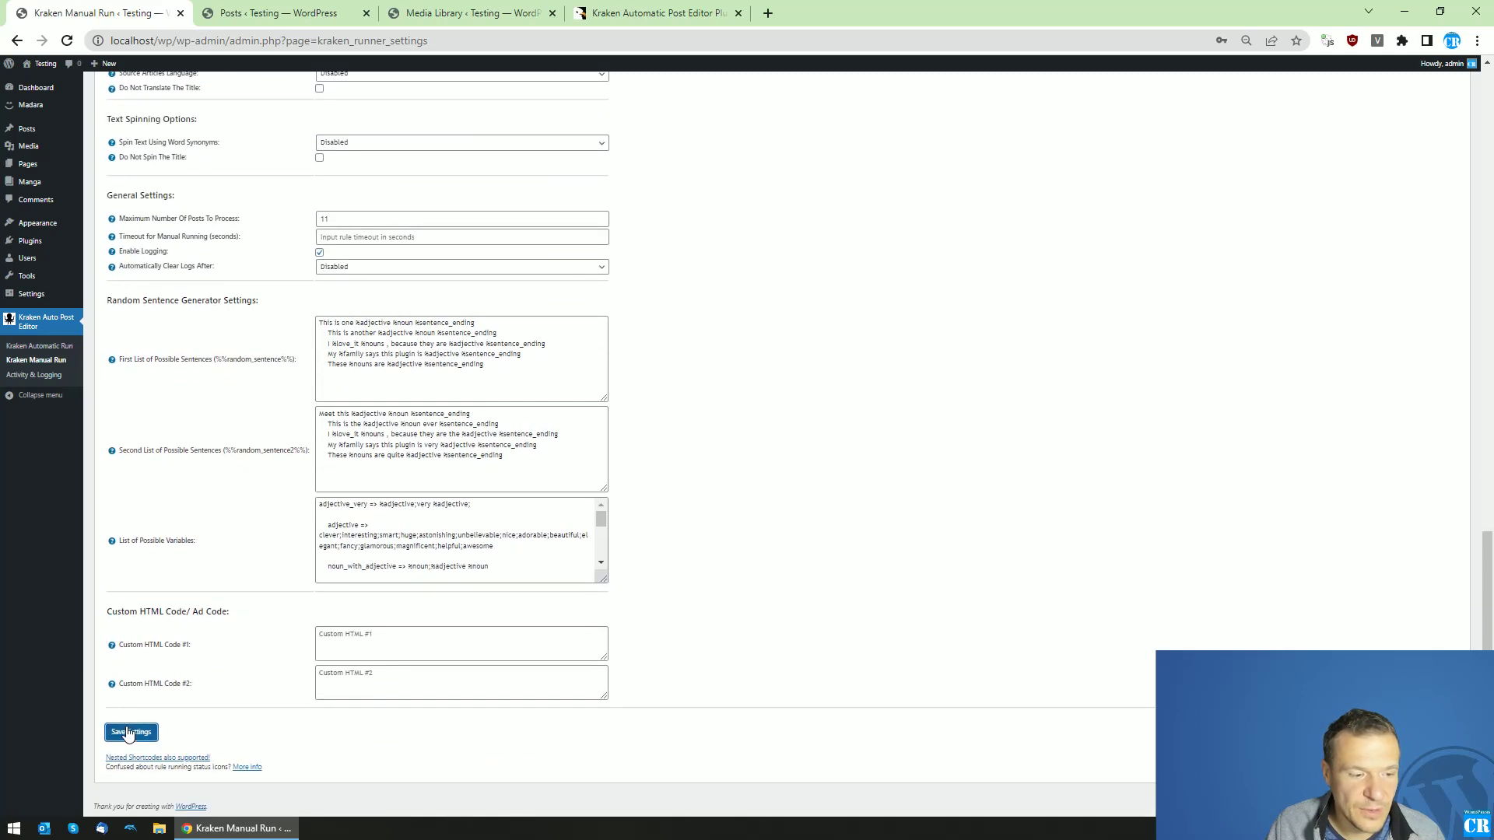
Step: Turn on Overwrite Initial Post Featured Image
{"action": "scroll", "coordinate": [311, 389], "scroll_direction": "down", "scroll_amount": 2}
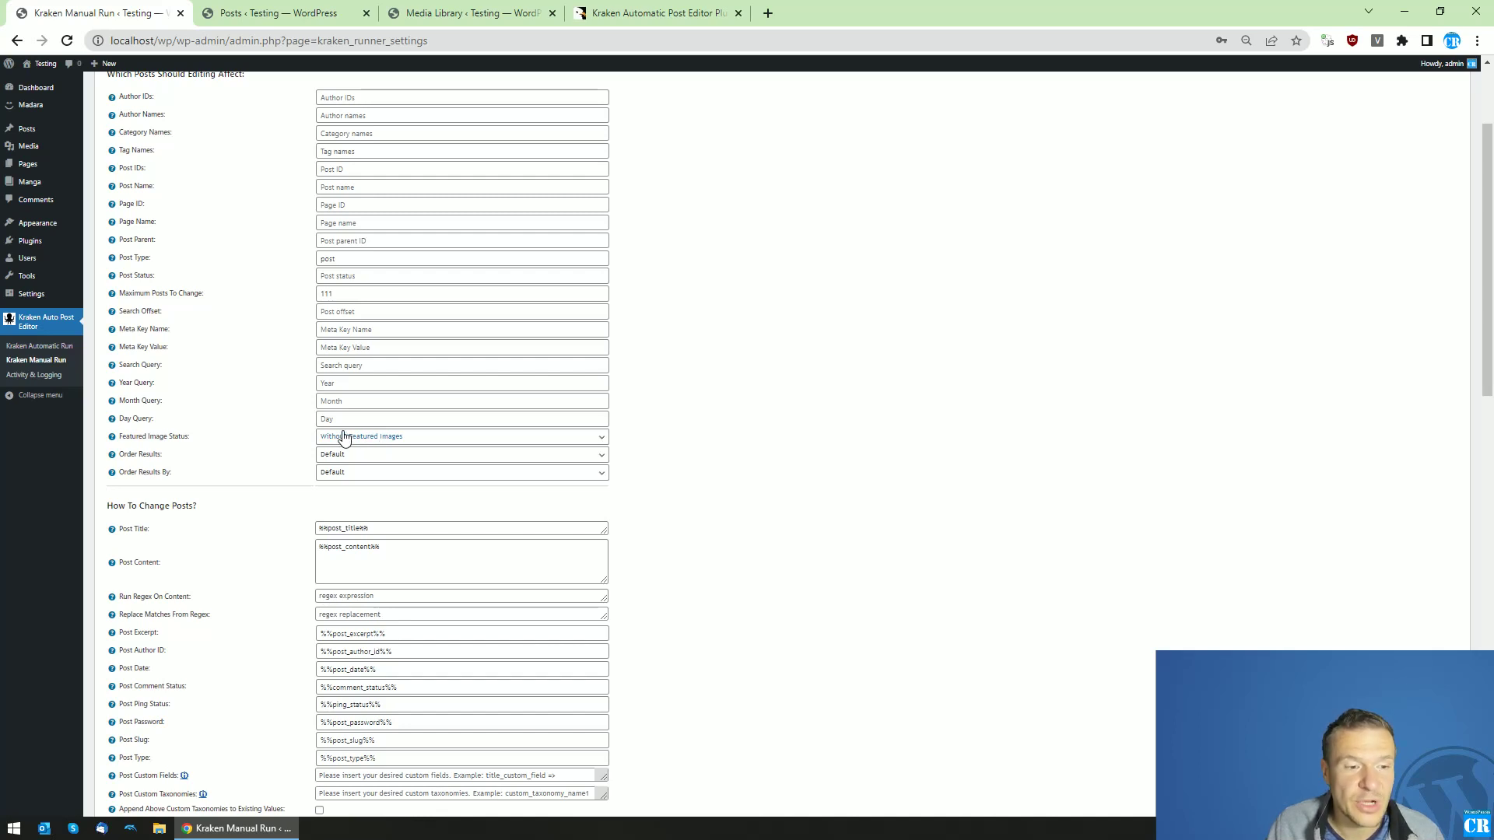
{"action": "scroll", "coordinate": [337, 514], "scroll_direction": "down", "scroll_amount": 3}
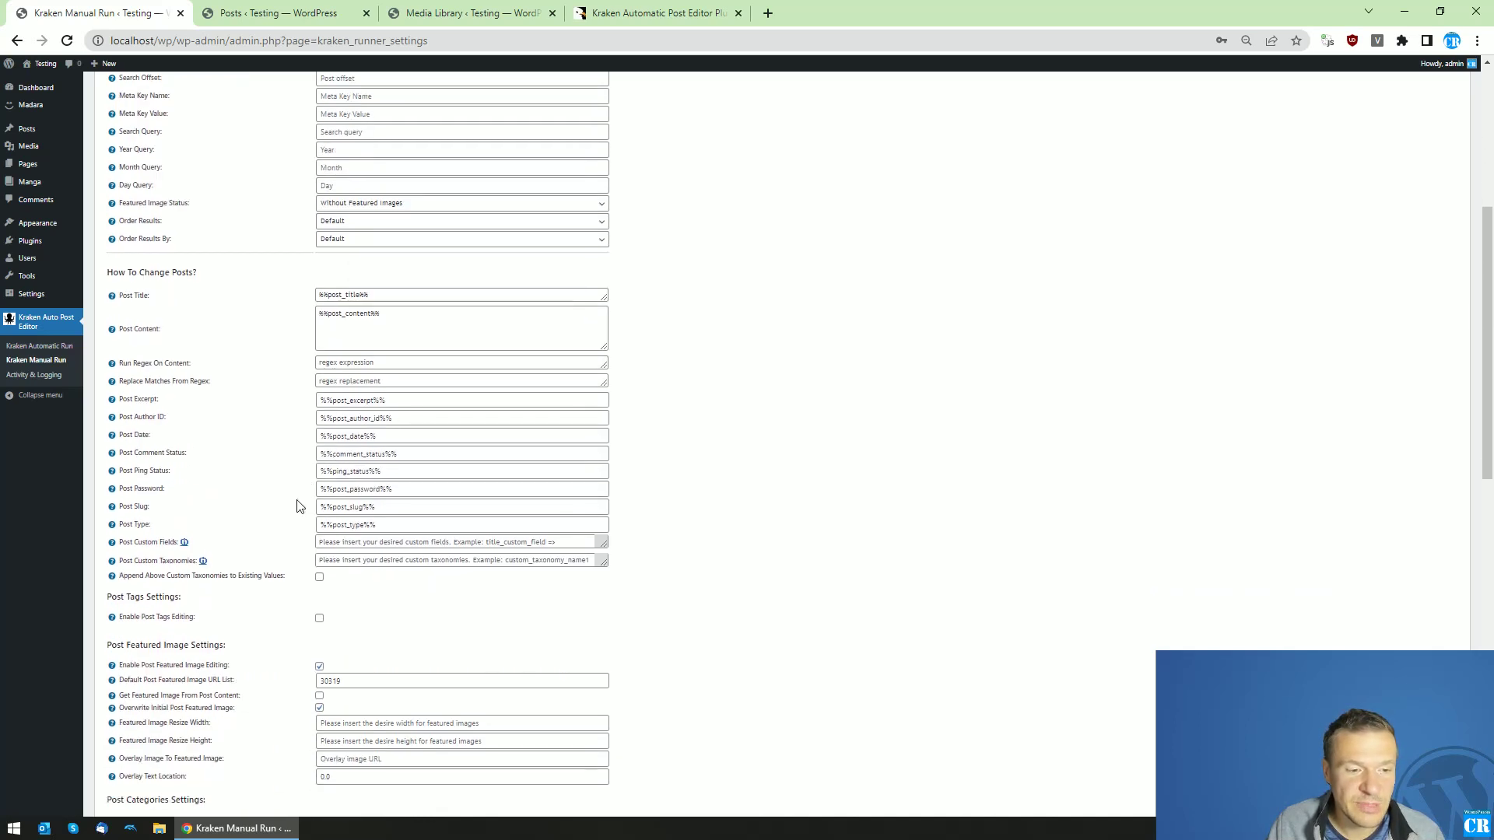
{"action": "scroll", "coordinate": [296, 506], "scroll_direction": "down", "scroll_amount": 3}
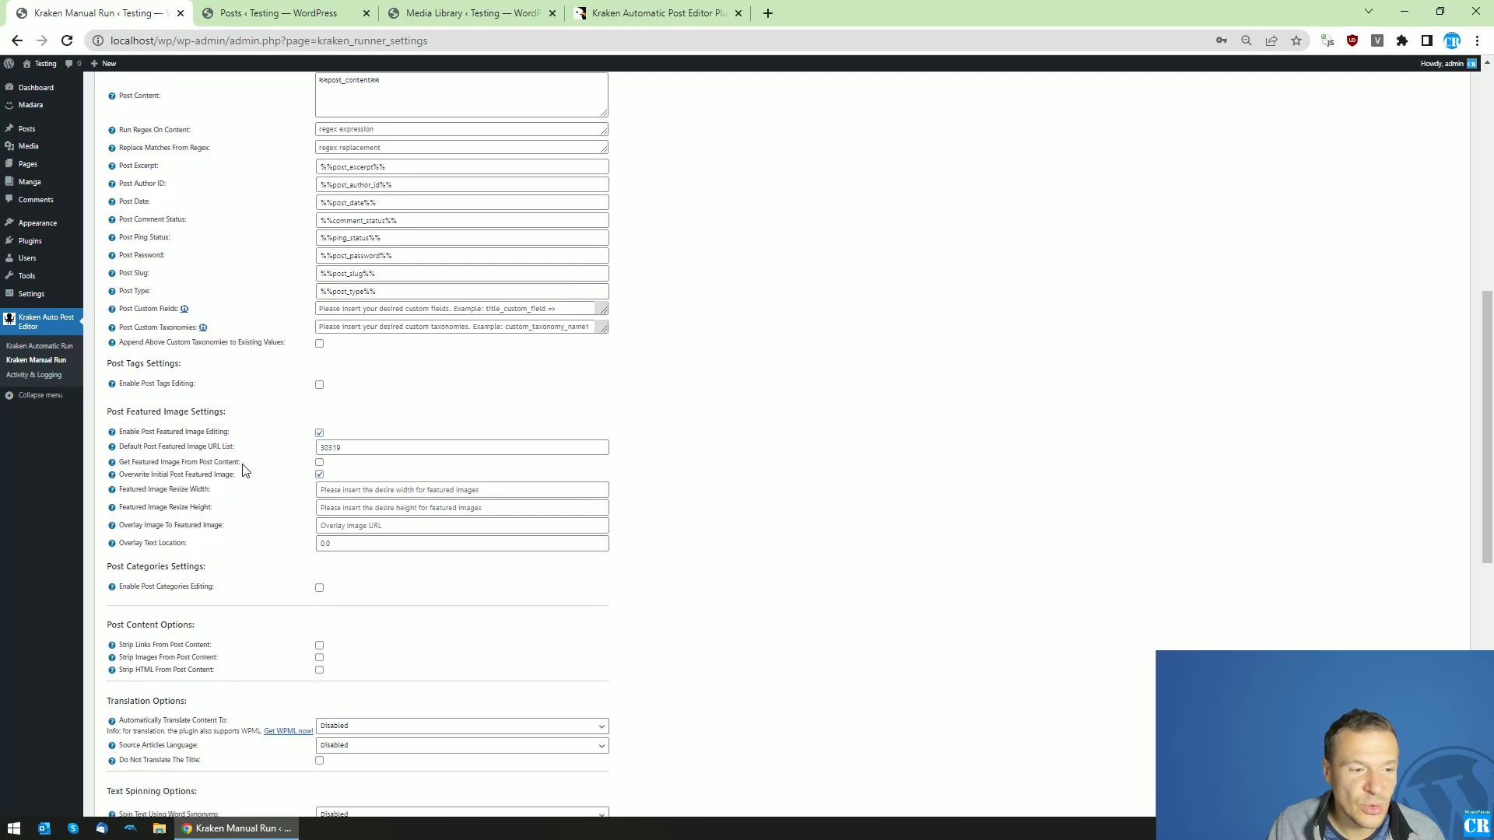
{"action": "left_click", "coordinate": [319, 475]}
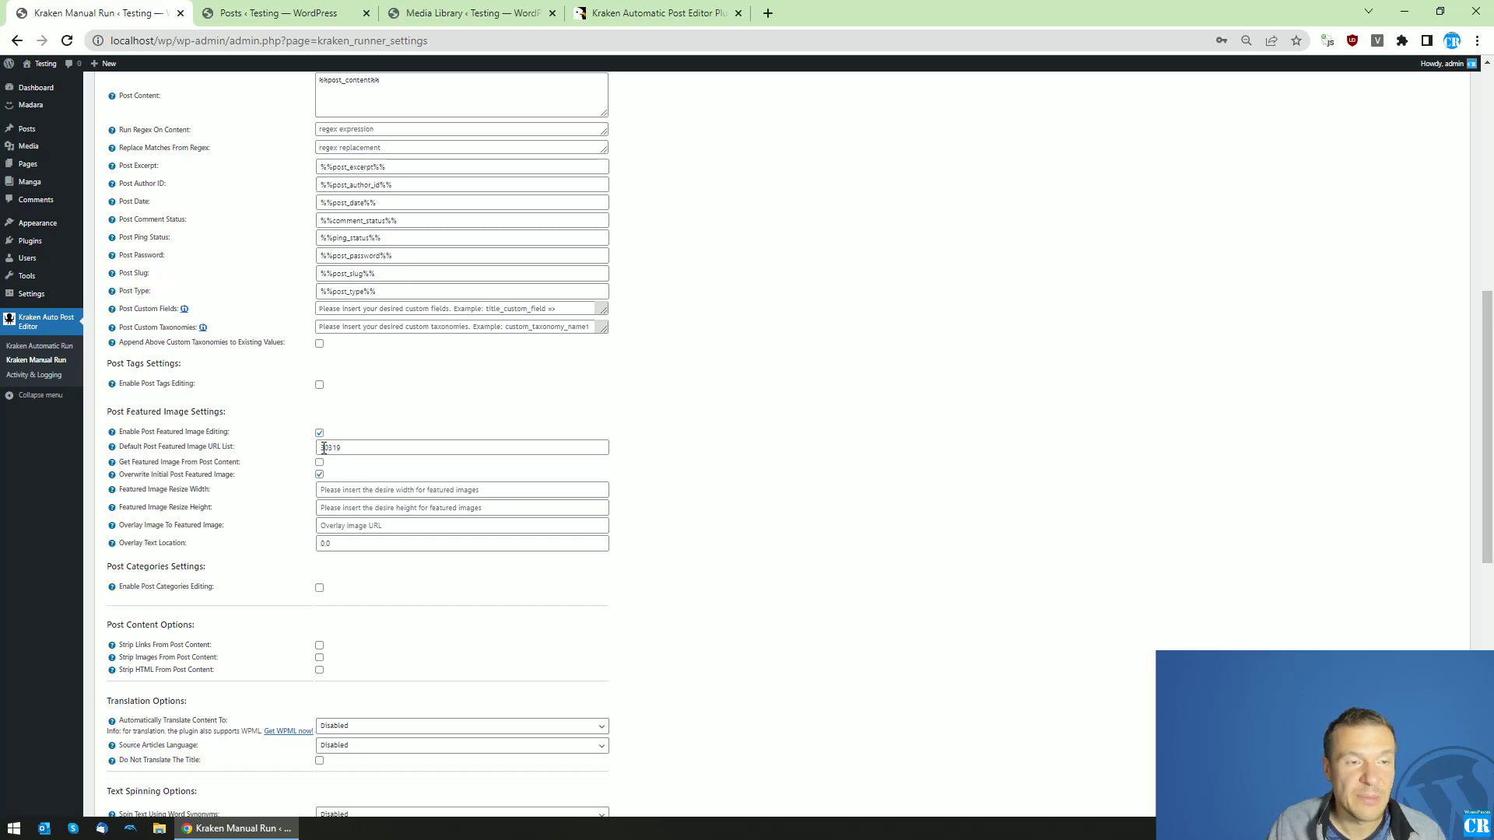
{"action": "left_click", "coordinate": [248, 12]}
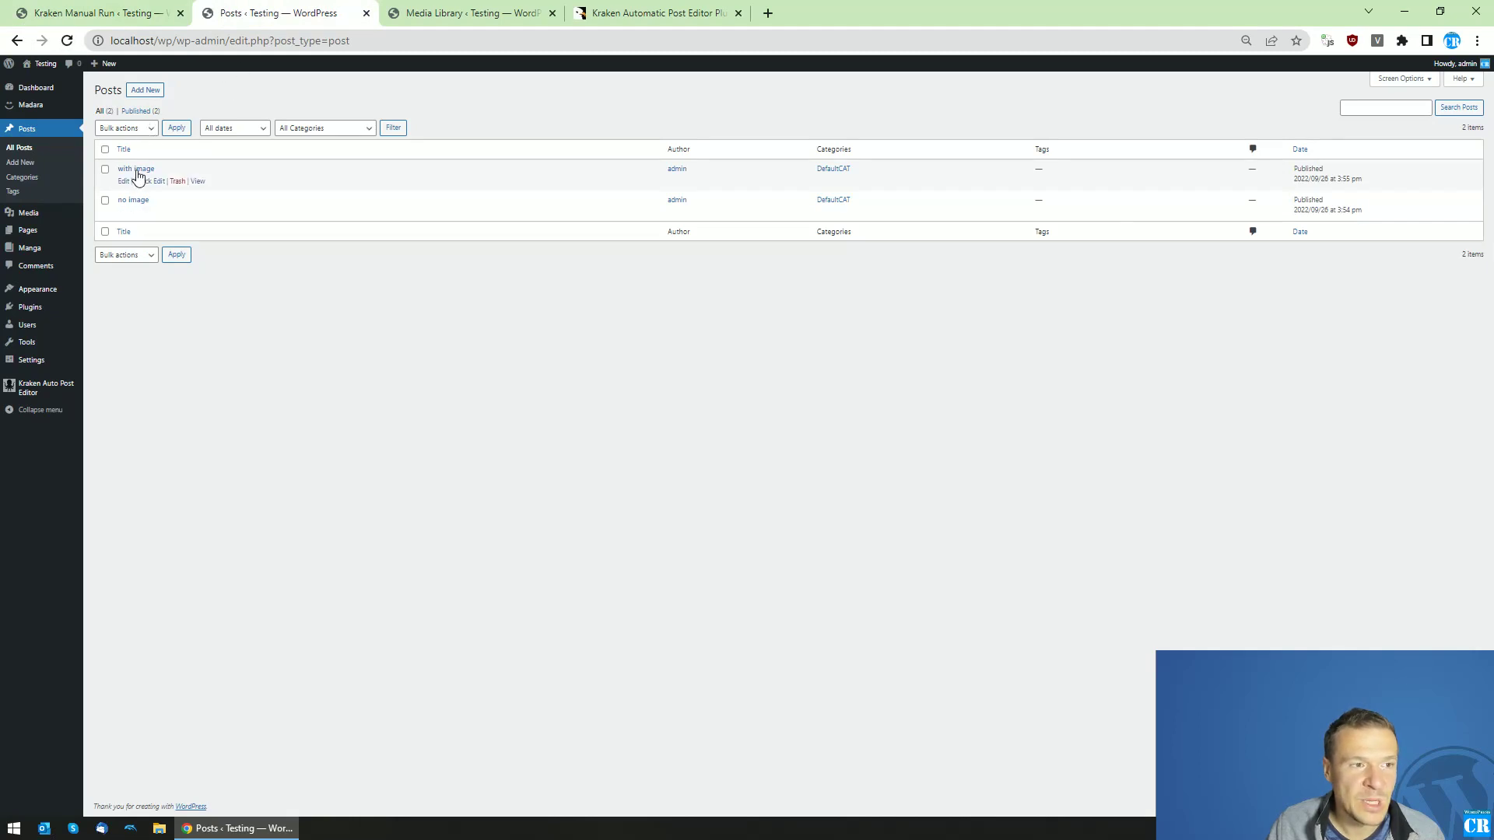
Step: Look at the 'no image' post's editor, then close it
{"action": "middle_click", "coordinate": [127, 201]}
{"action": "key", "text": "ctrl+Tab"}
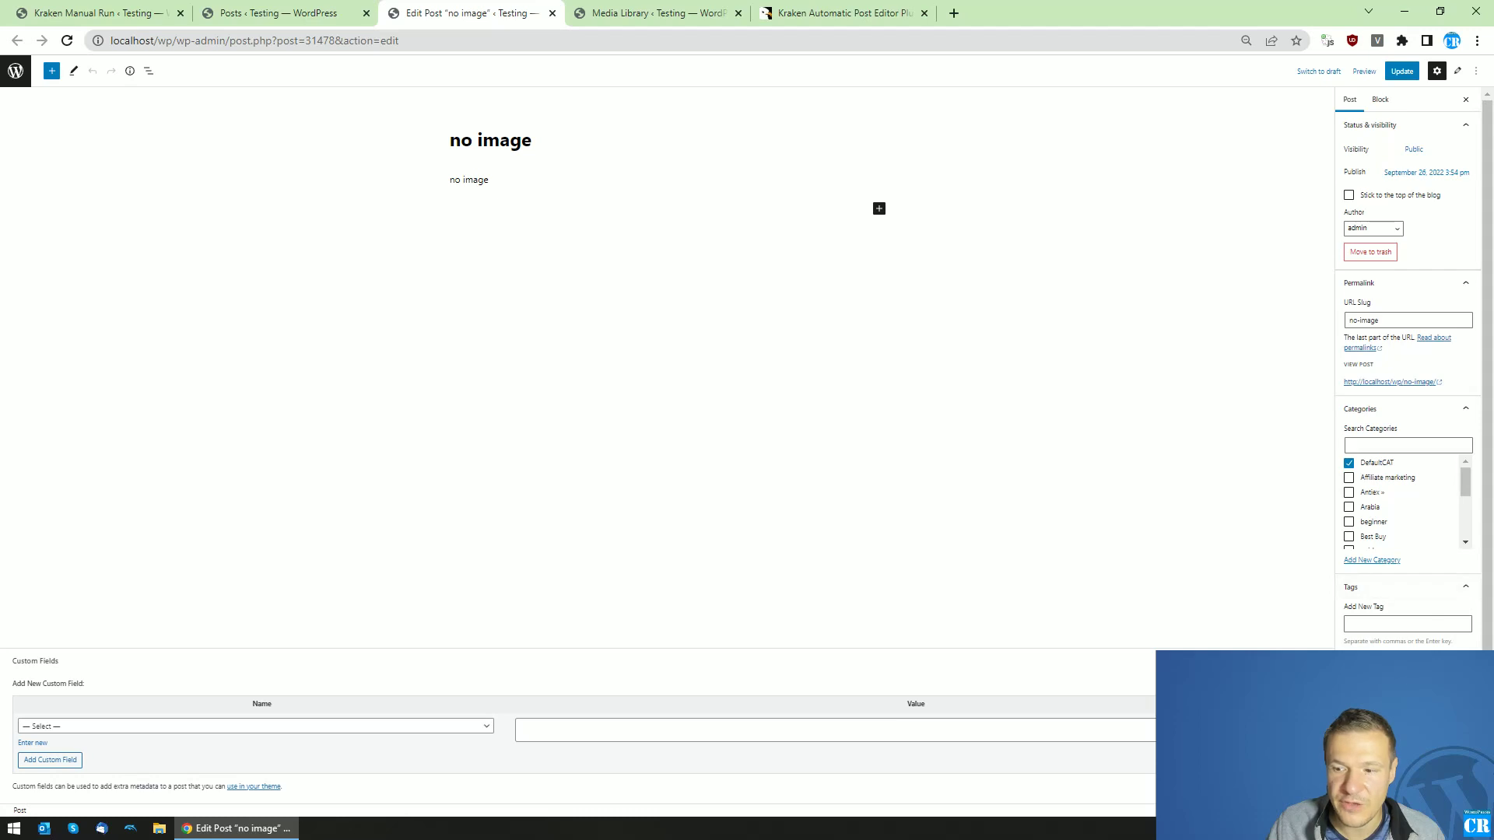
{"action": "left_click", "coordinate": [552, 13]}
{"action": "key", "text": "ctrl+shift+Tab"}
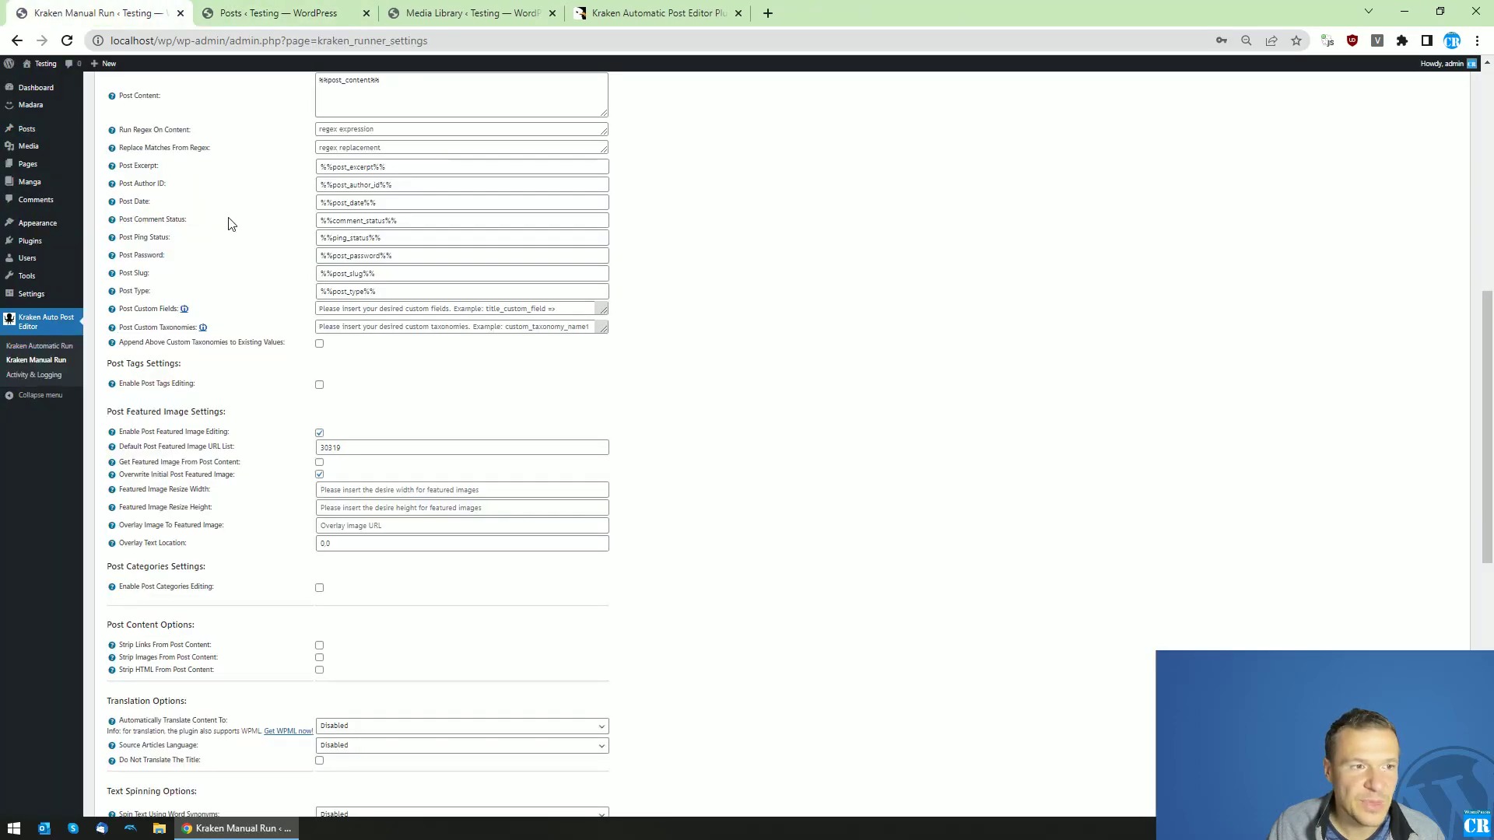
Step: Change the Post Title template to 'I set now an image for: %%post_title%%' and save
{"action": "scroll", "coordinate": [240, 293], "scroll_direction": "up", "scroll_amount": 3}
{"action": "scroll", "coordinate": [240, 293], "scroll_direction": "down", "scroll_amount": 4}
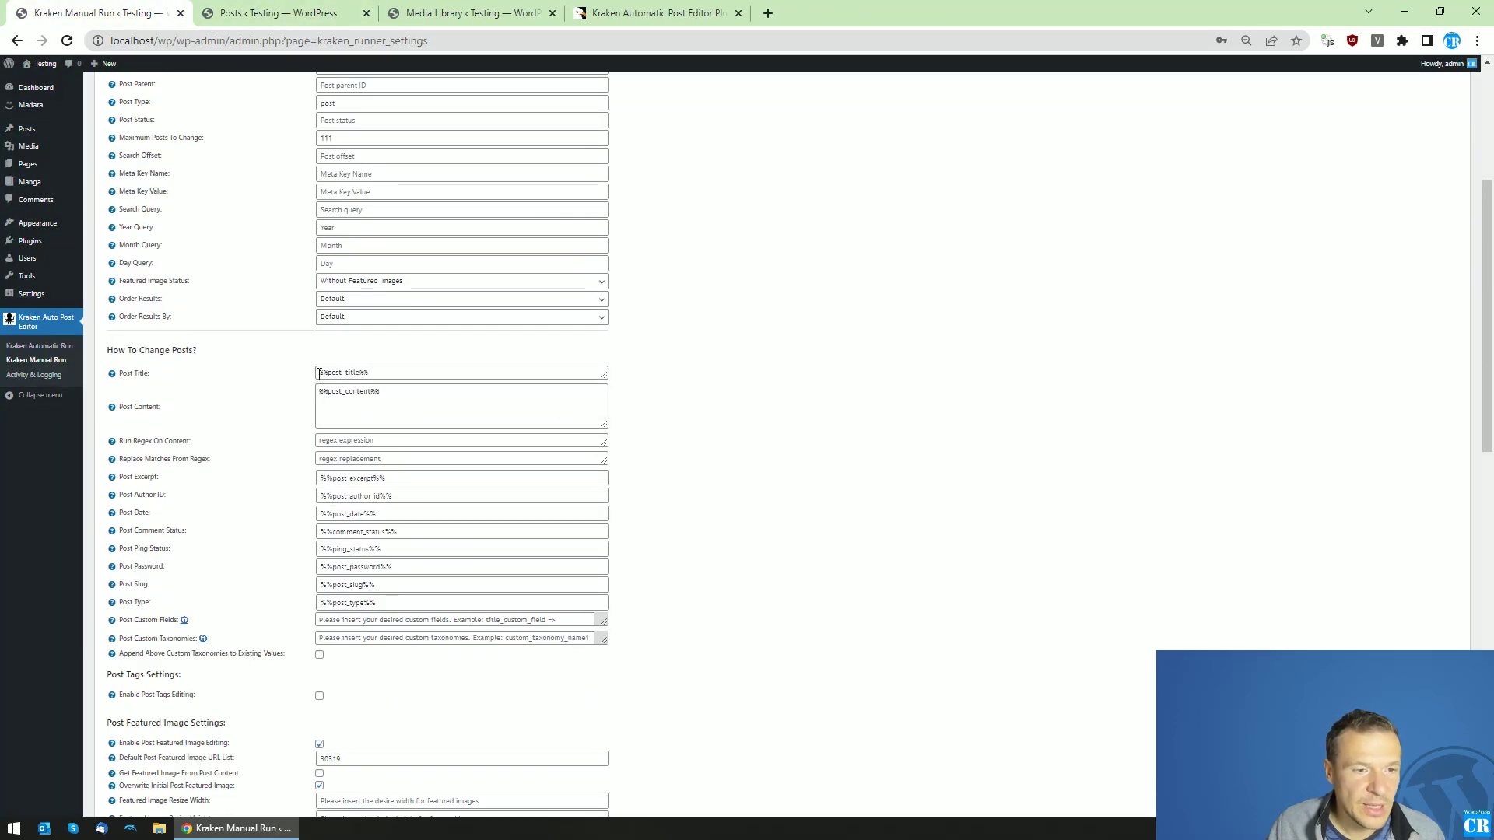
{"action": "left_click", "coordinate": [319, 372]}
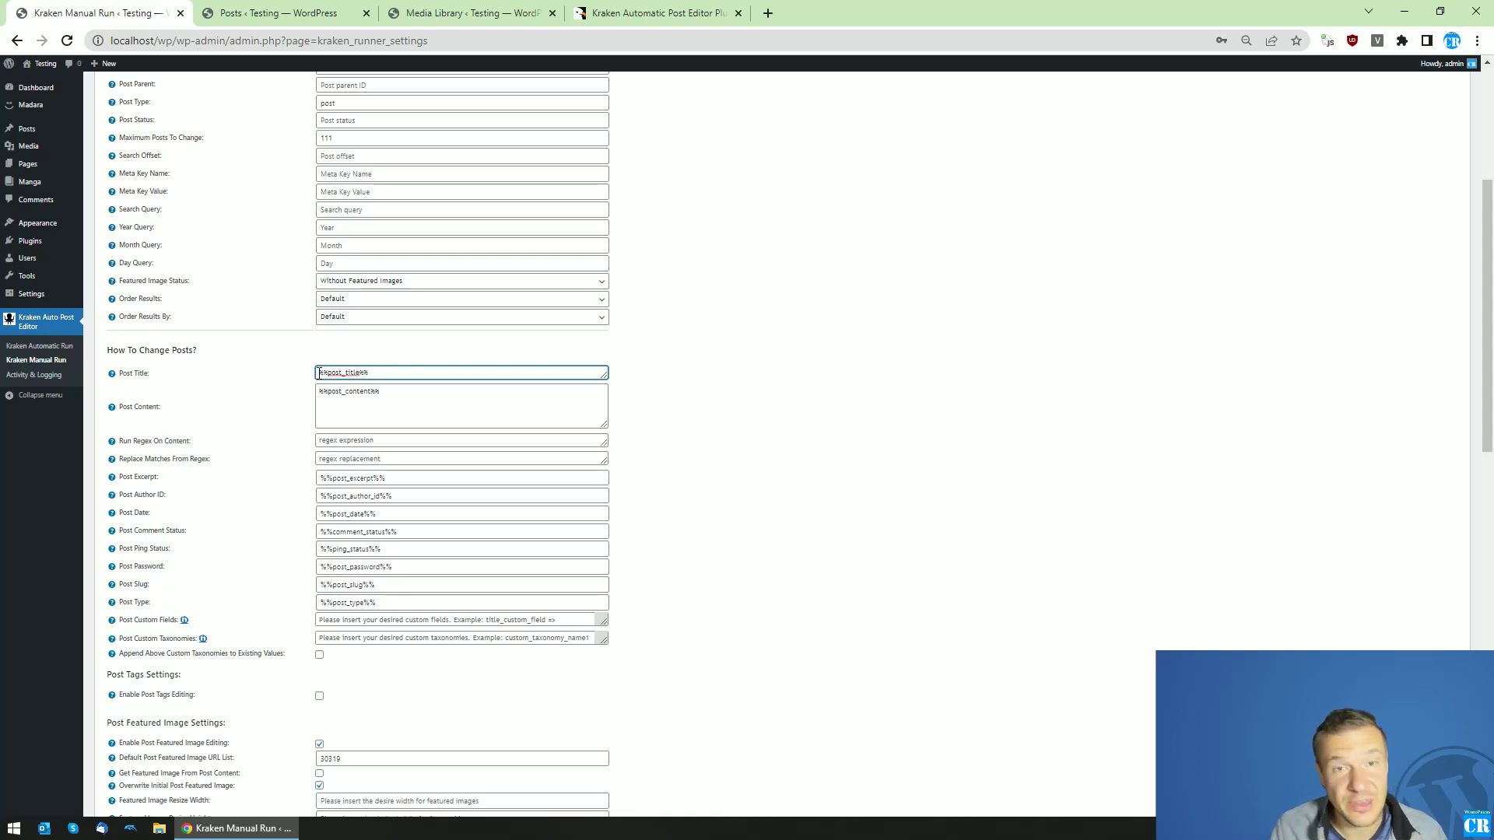
{"action": "type", "text": "set now a"}
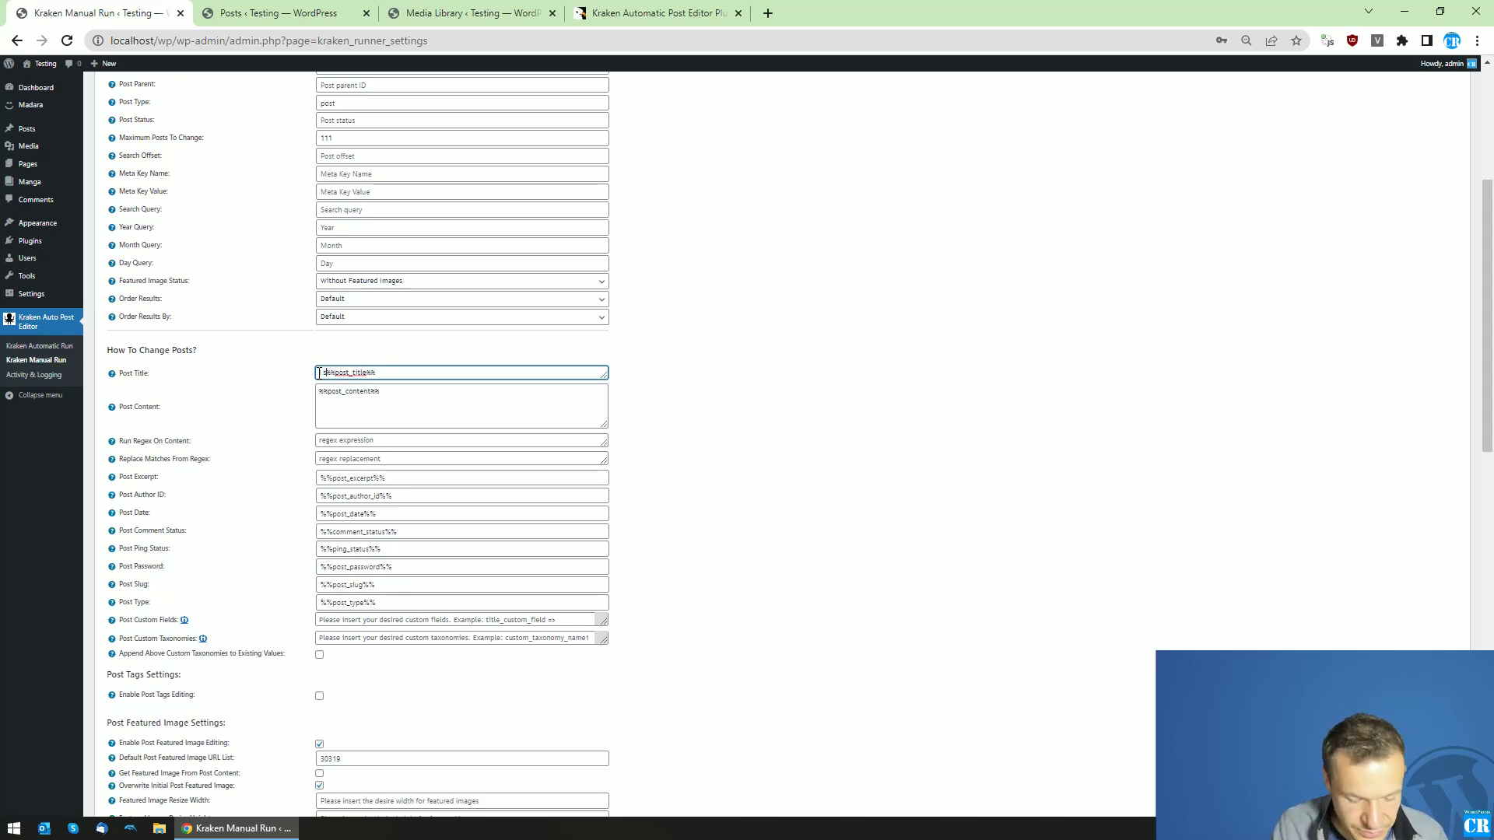
{"action": "type", "text": "n image for:"}
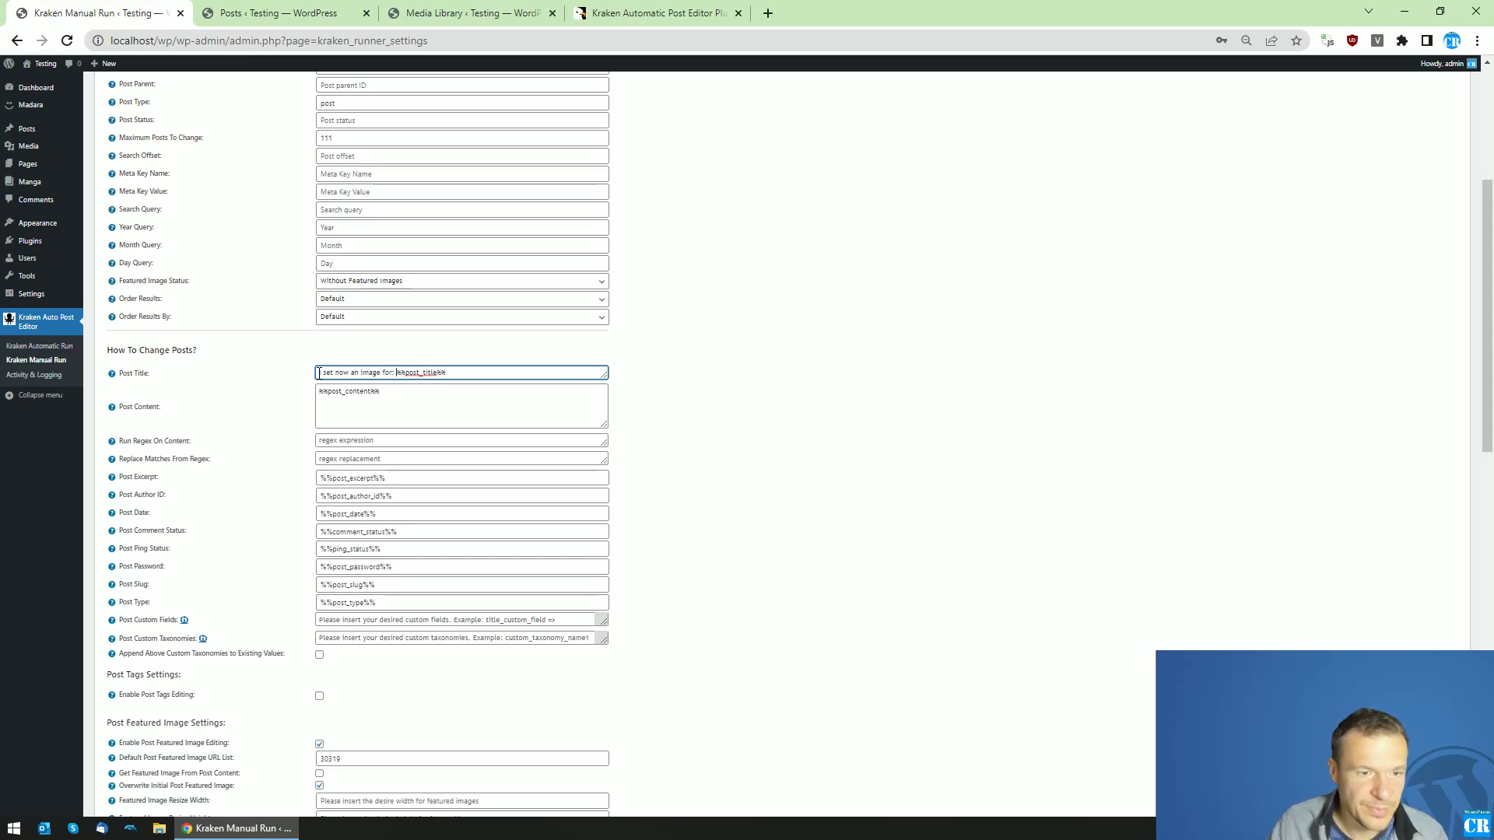
{"action": "scroll", "coordinate": [293, 407], "scroll_direction": "down", "scroll_amount": 12}
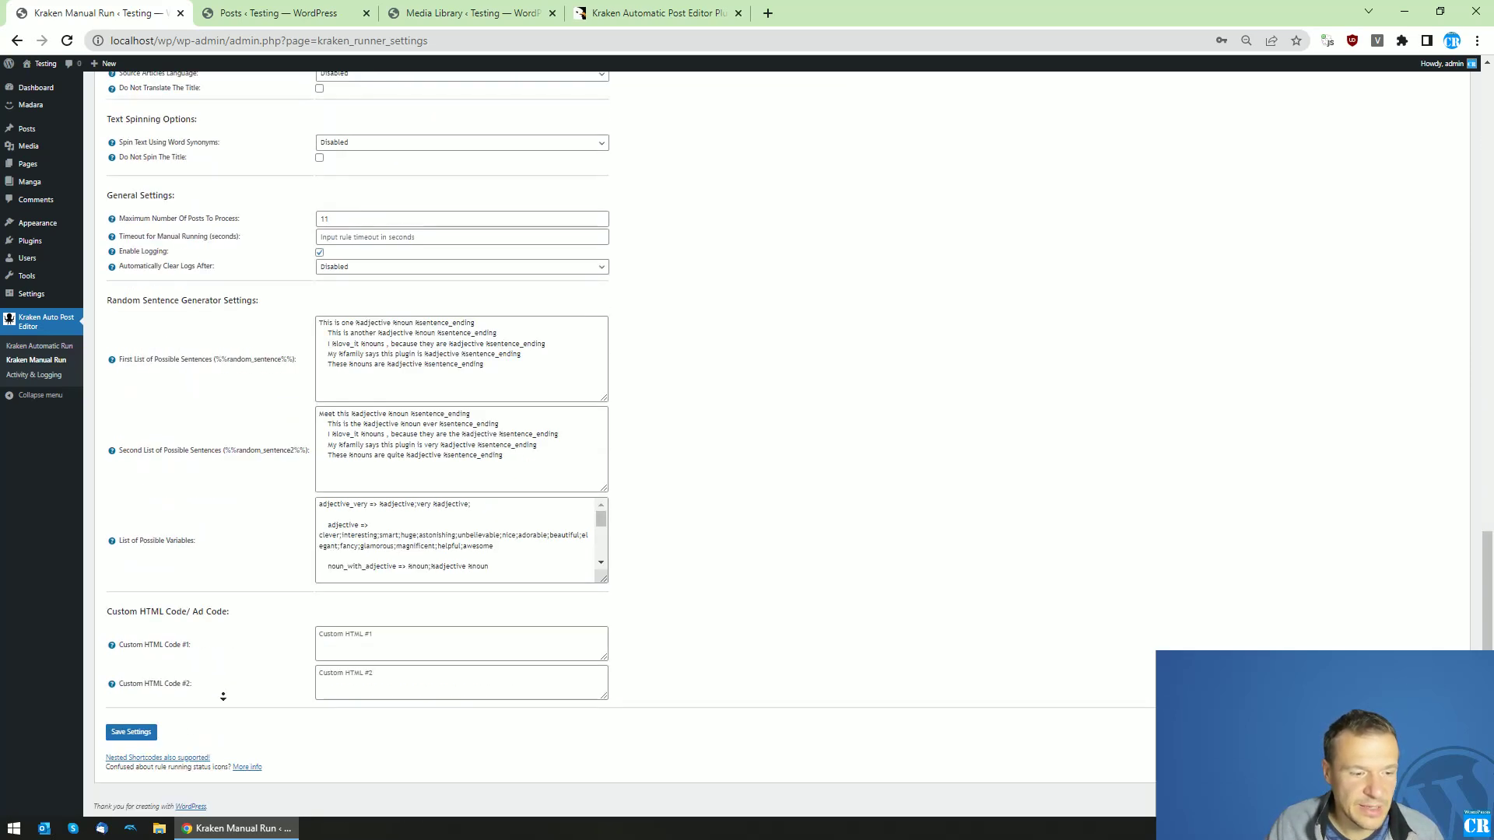
{"action": "left_click", "coordinate": [144, 729]}
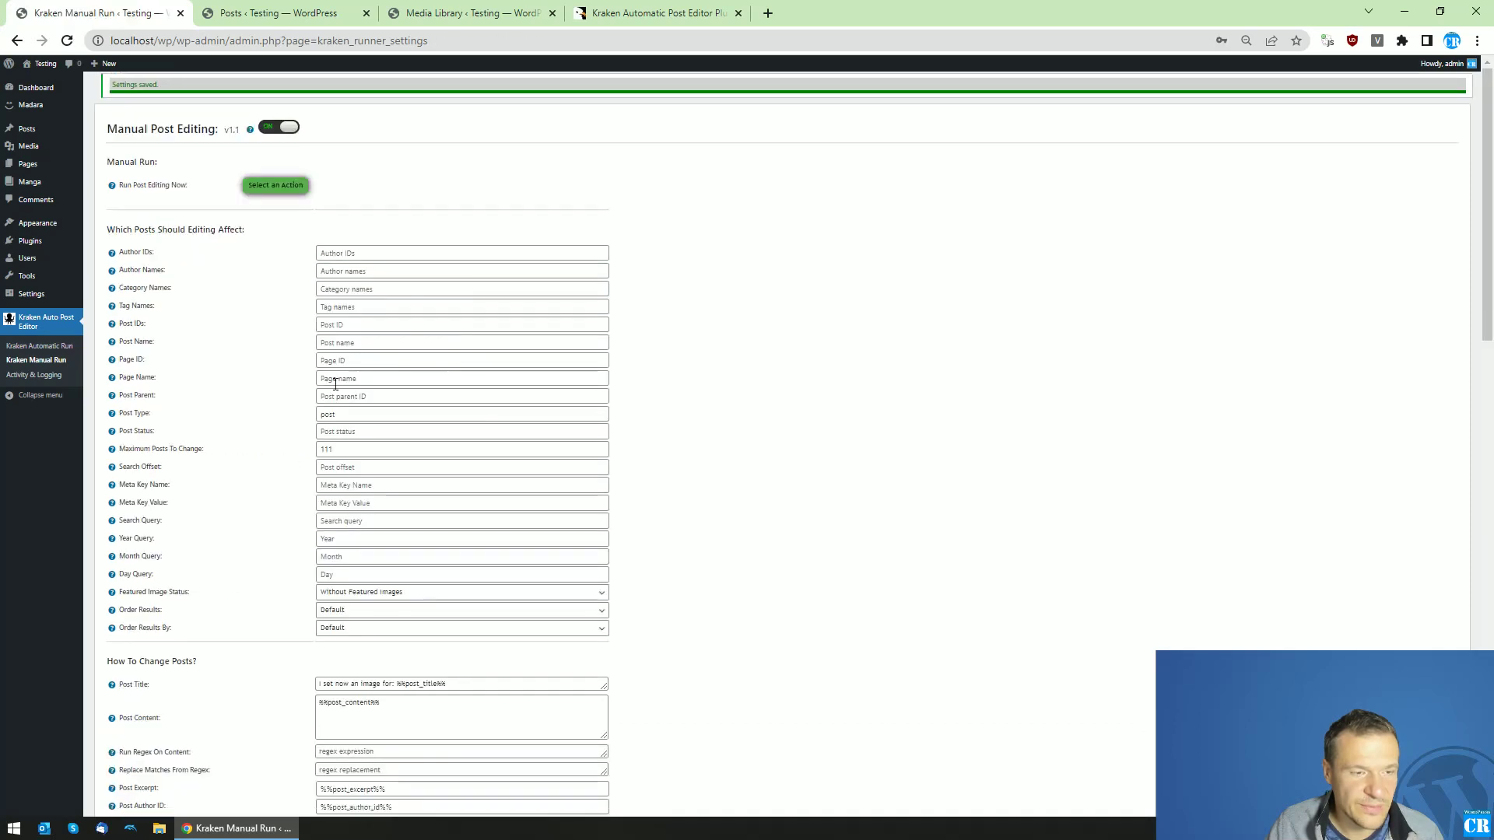
Step: Run Post Editing, confirm, and reload the Posts list to see retitled posts
{"action": "left_click", "coordinate": [264, 188]}
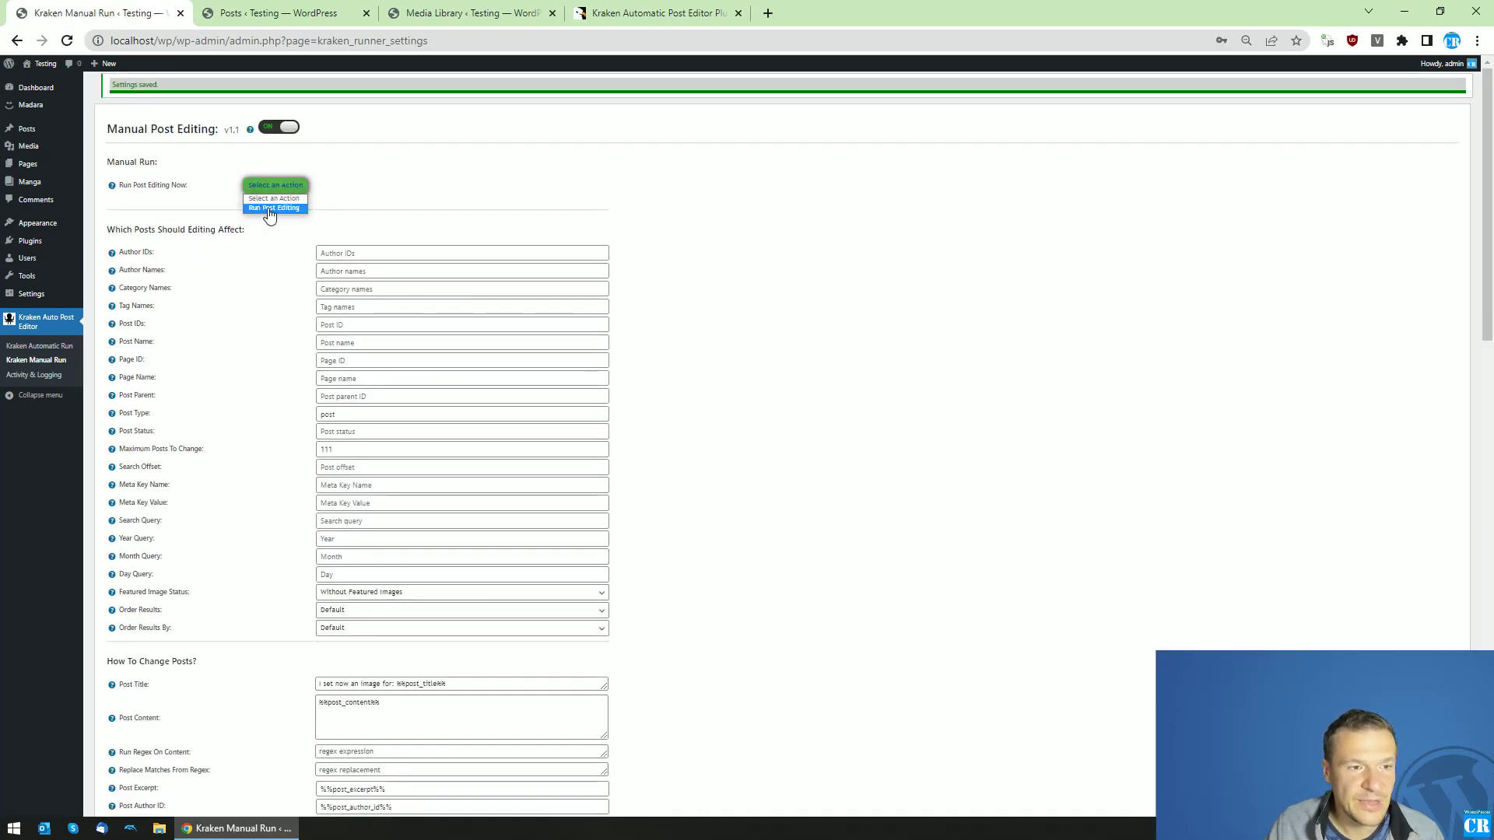
{"action": "left_click", "coordinate": [269, 208]}
{"action": "key", "text": "Return"}
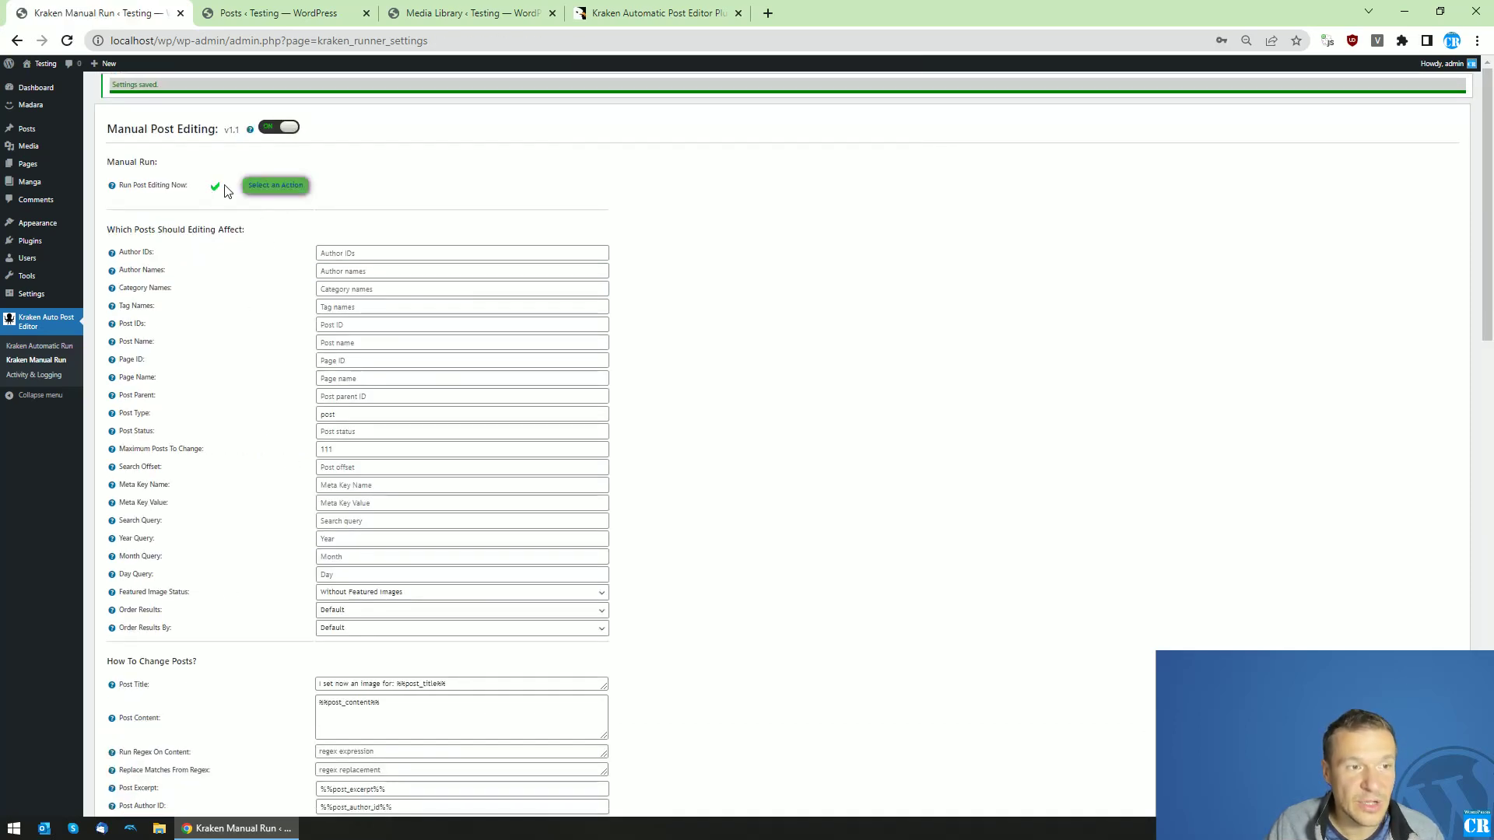
{"action": "left_click", "coordinate": [251, 12]}
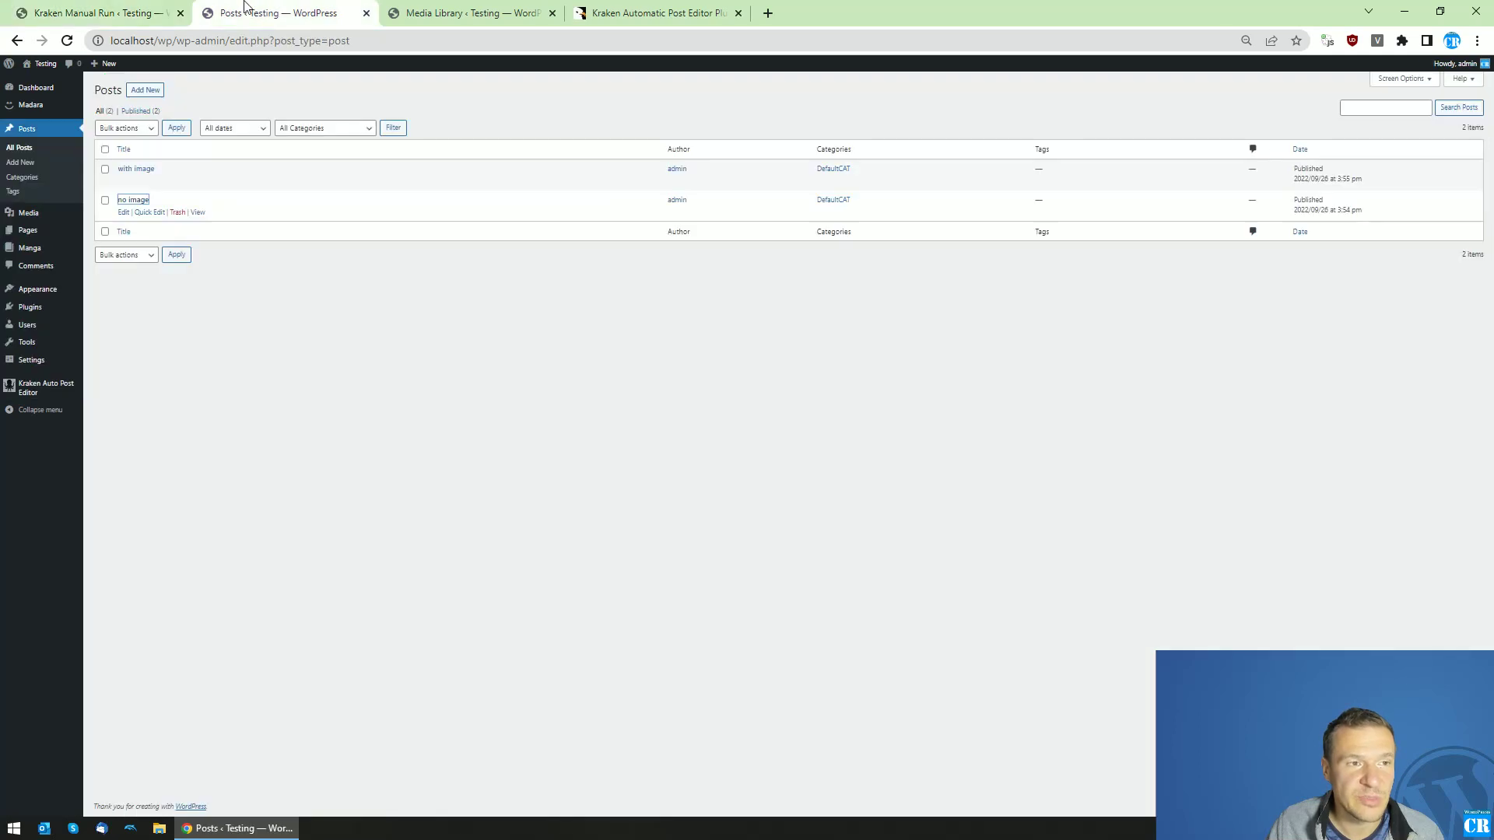
{"action": "left_click", "coordinate": [67, 41]}
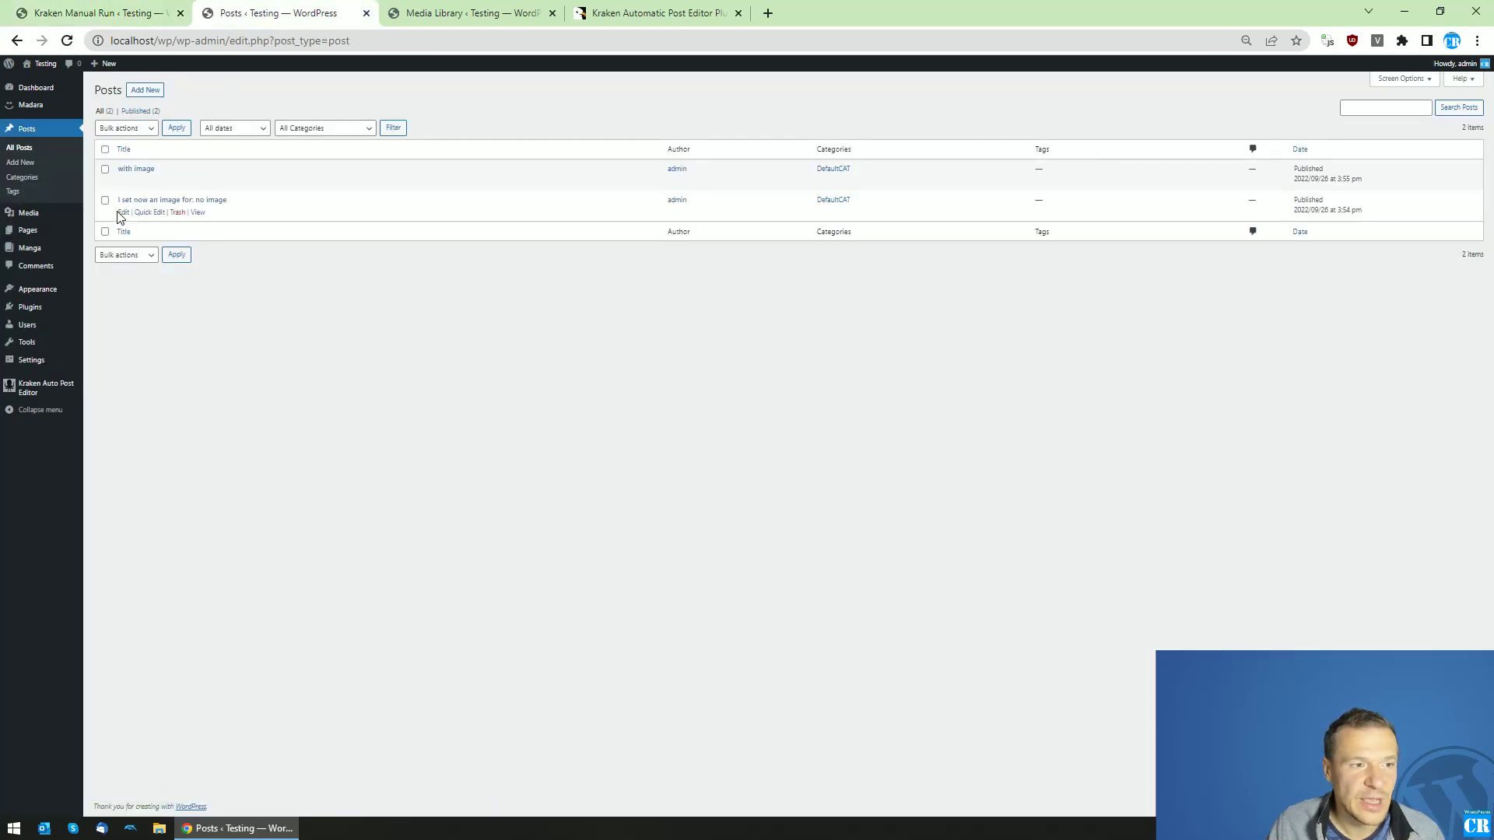
Step: Verify 'I set now an image for: no image' has a featured image, then view 'with image'
{"action": "middle_click", "coordinate": [209, 201]}
{"action": "left_click", "coordinate": [467, 13]}
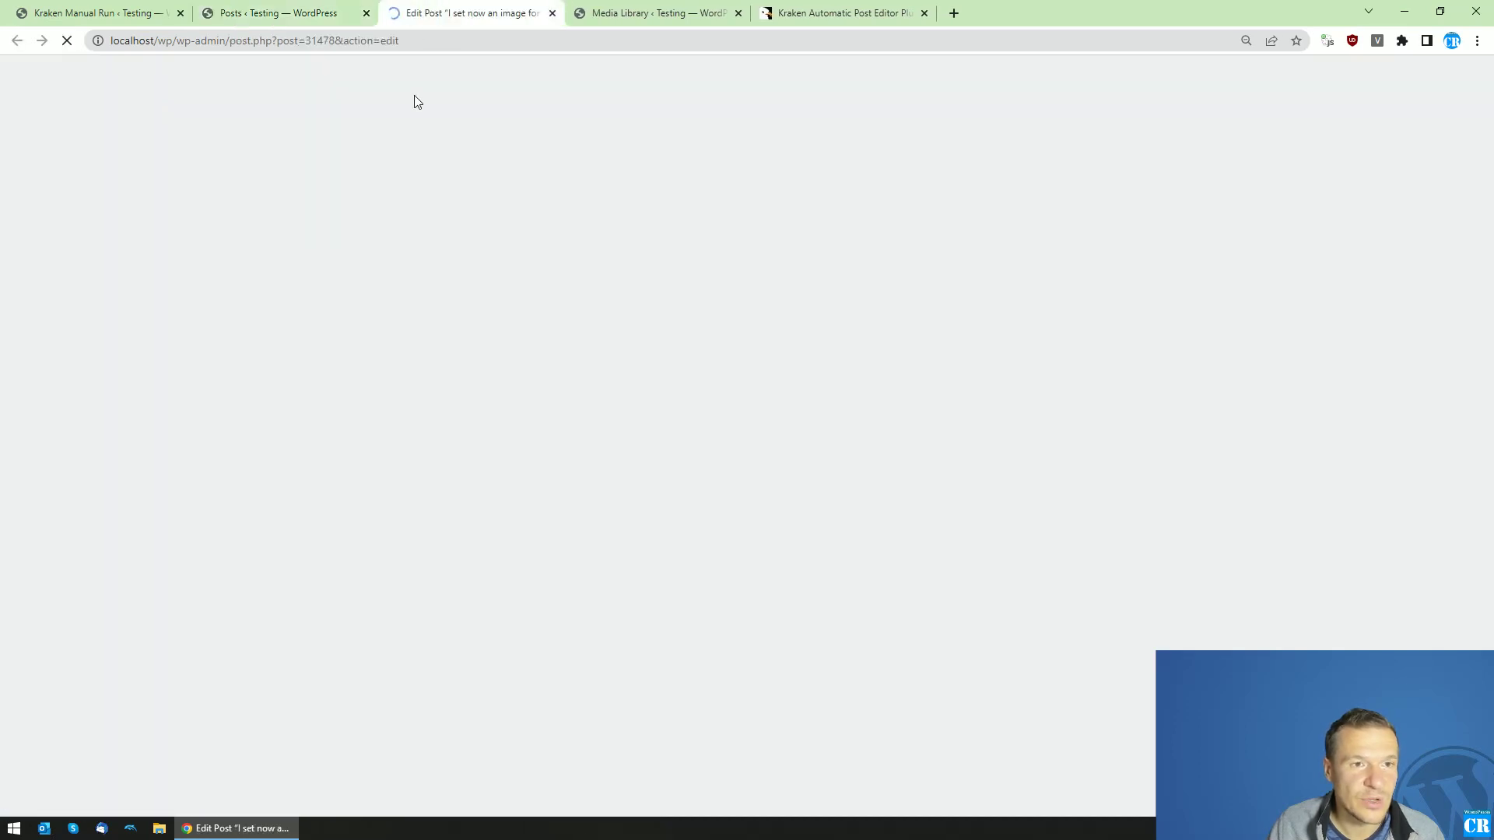
{"action": "scroll", "coordinate": [1369, 622], "scroll_direction": "down", "scroll_amount": 3}
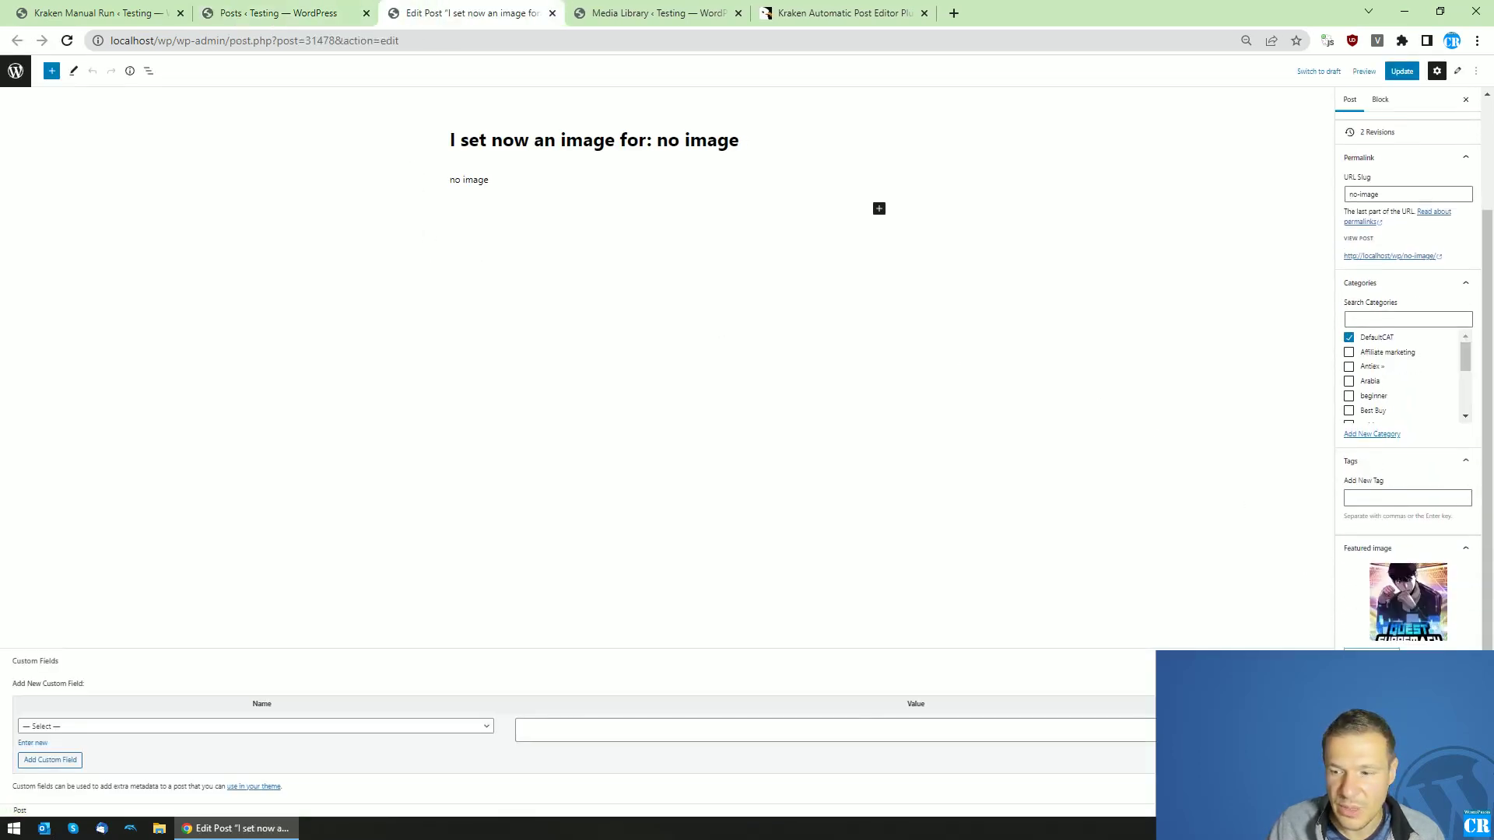
{"action": "left_click", "coordinate": [296, 11]}
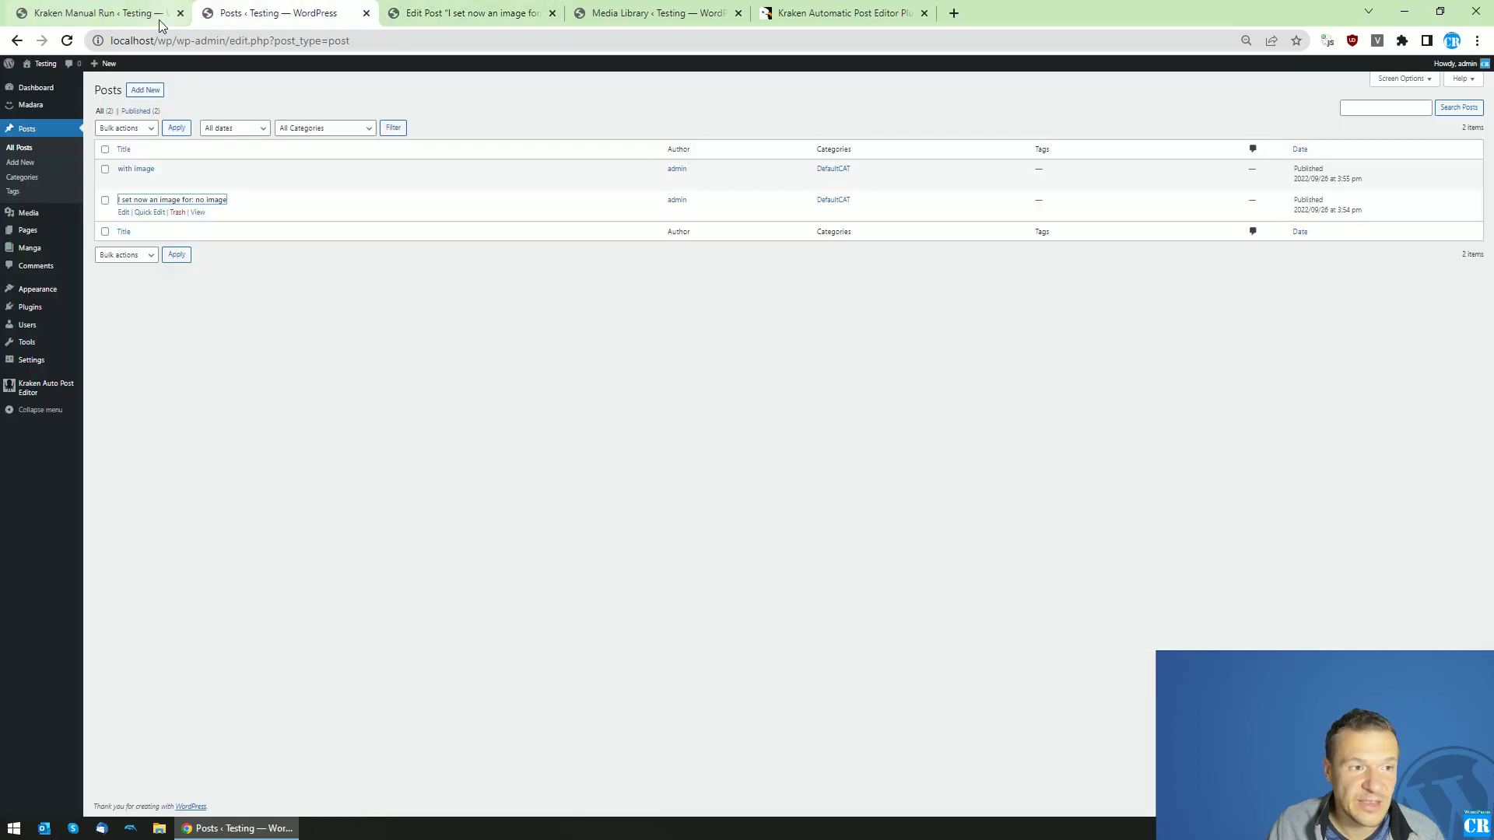
{"action": "left_click", "coordinate": [130, 172]}
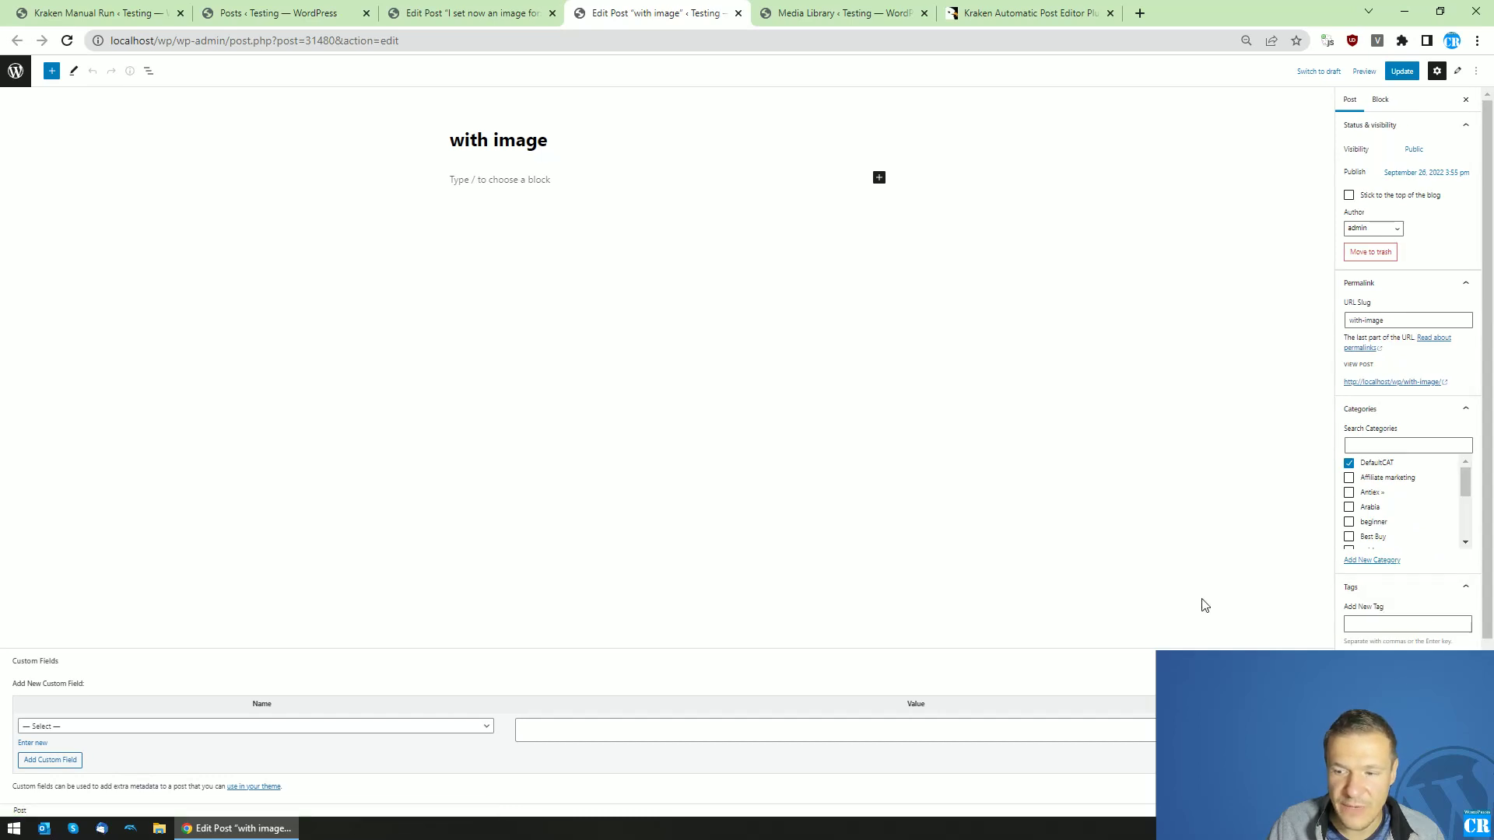
{"action": "left_click", "coordinate": [128, 11]}
Step: Set Featured Image Status to With Featured Images and save the settings
{"action": "scroll", "coordinate": [233, 311], "scroll_direction": "down", "scroll_amount": 5}
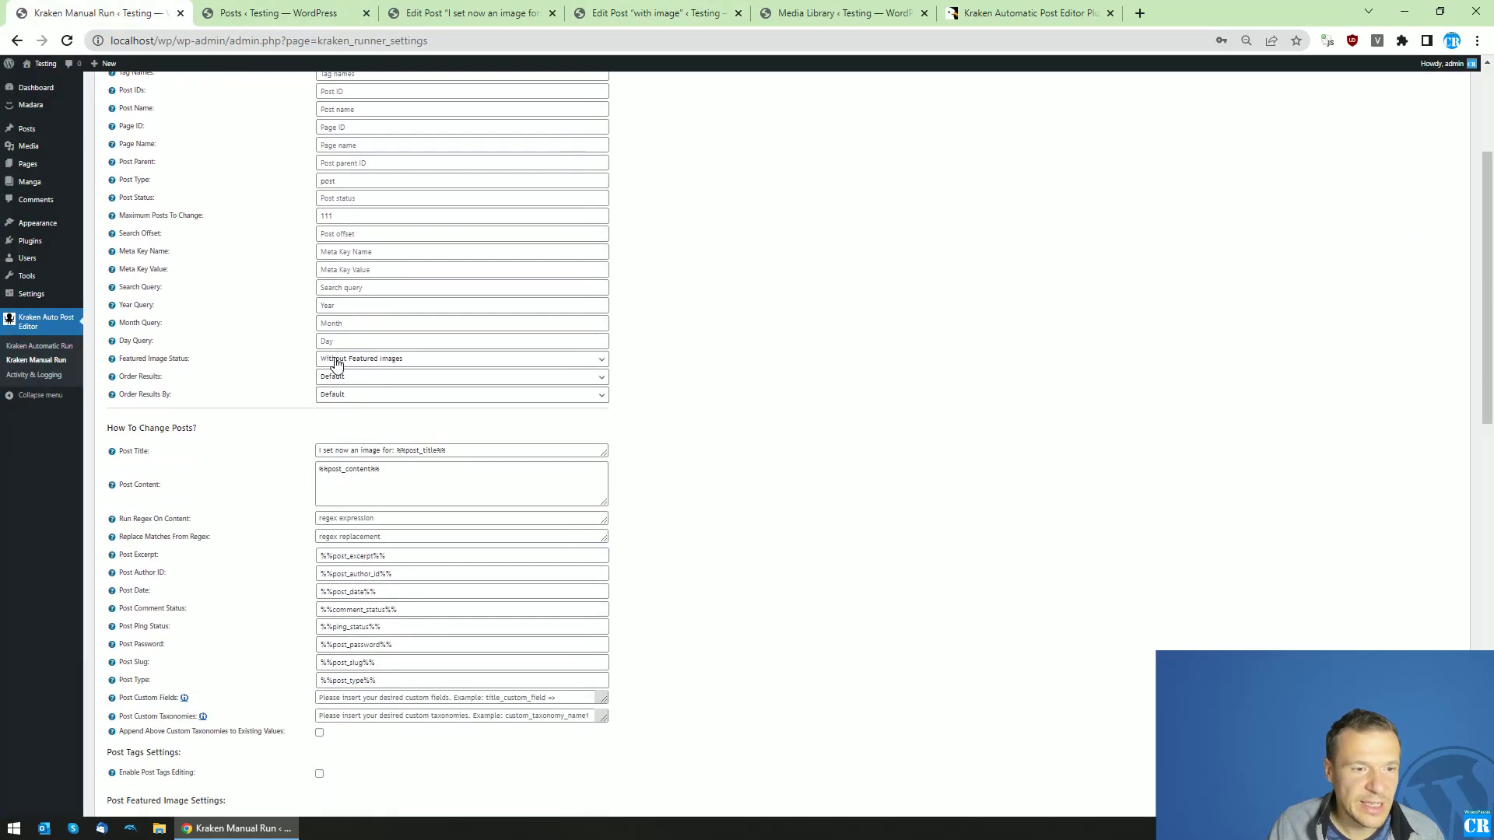
{"action": "left_click", "coordinate": [336, 363]}
{"action": "left_click", "coordinate": [335, 385]}
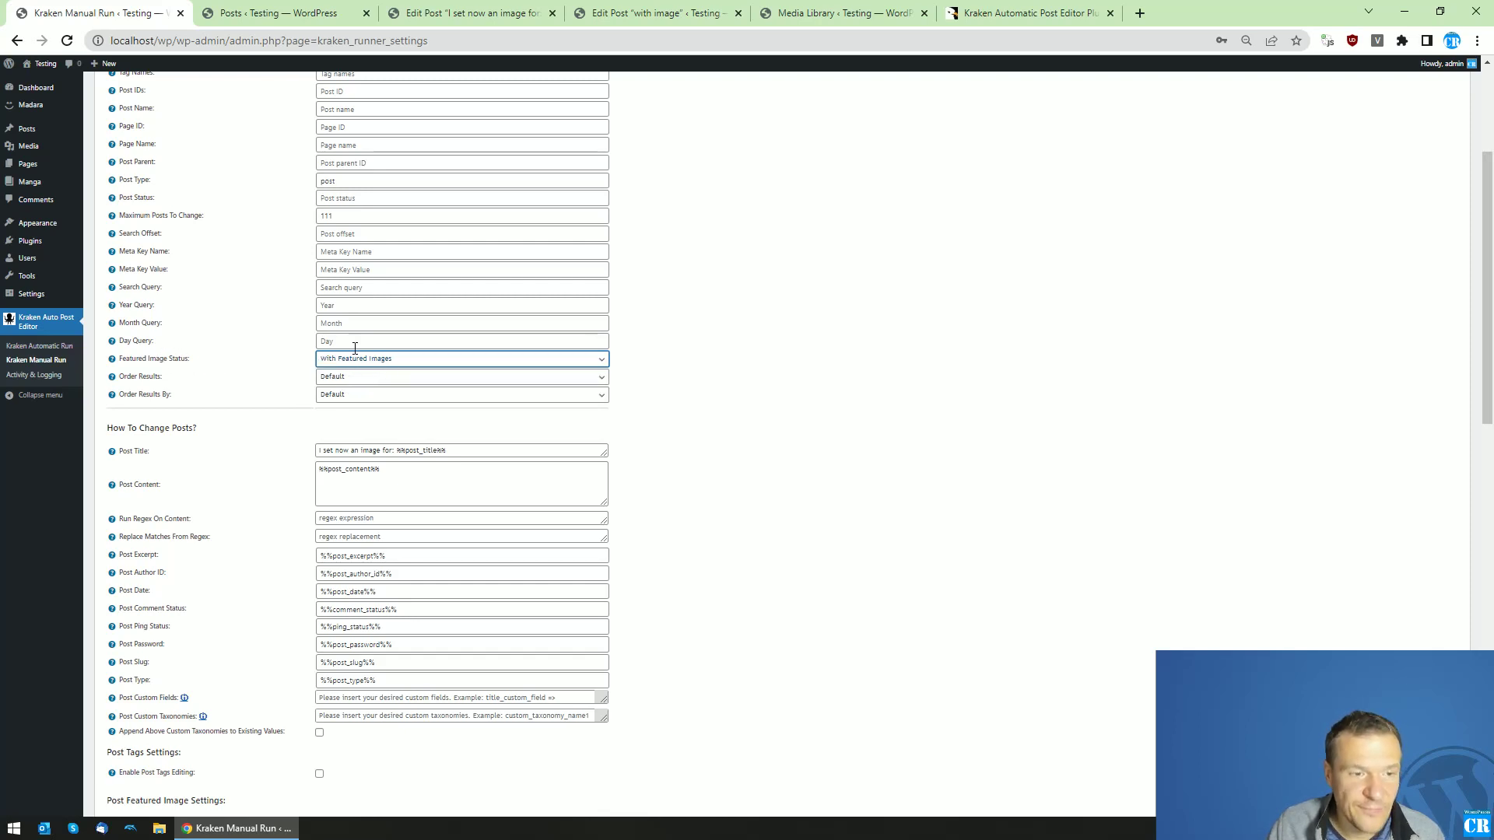
{"action": "scroll", "coordinate": [278, 446], "scroll_direction": "down", "scroll_amount": 6}
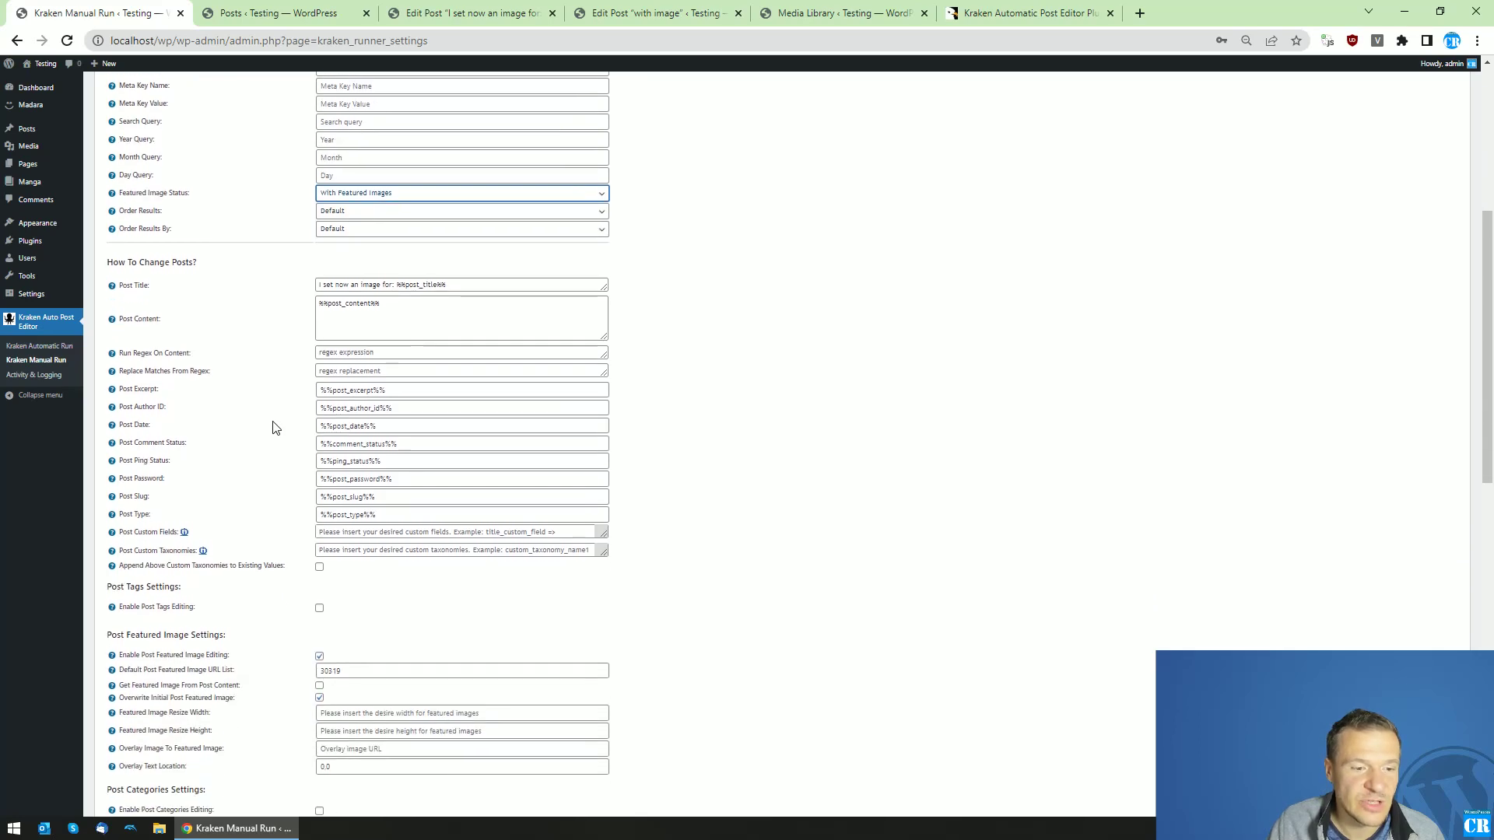
{"action": "left_click", "coordinate": [319, 396]}
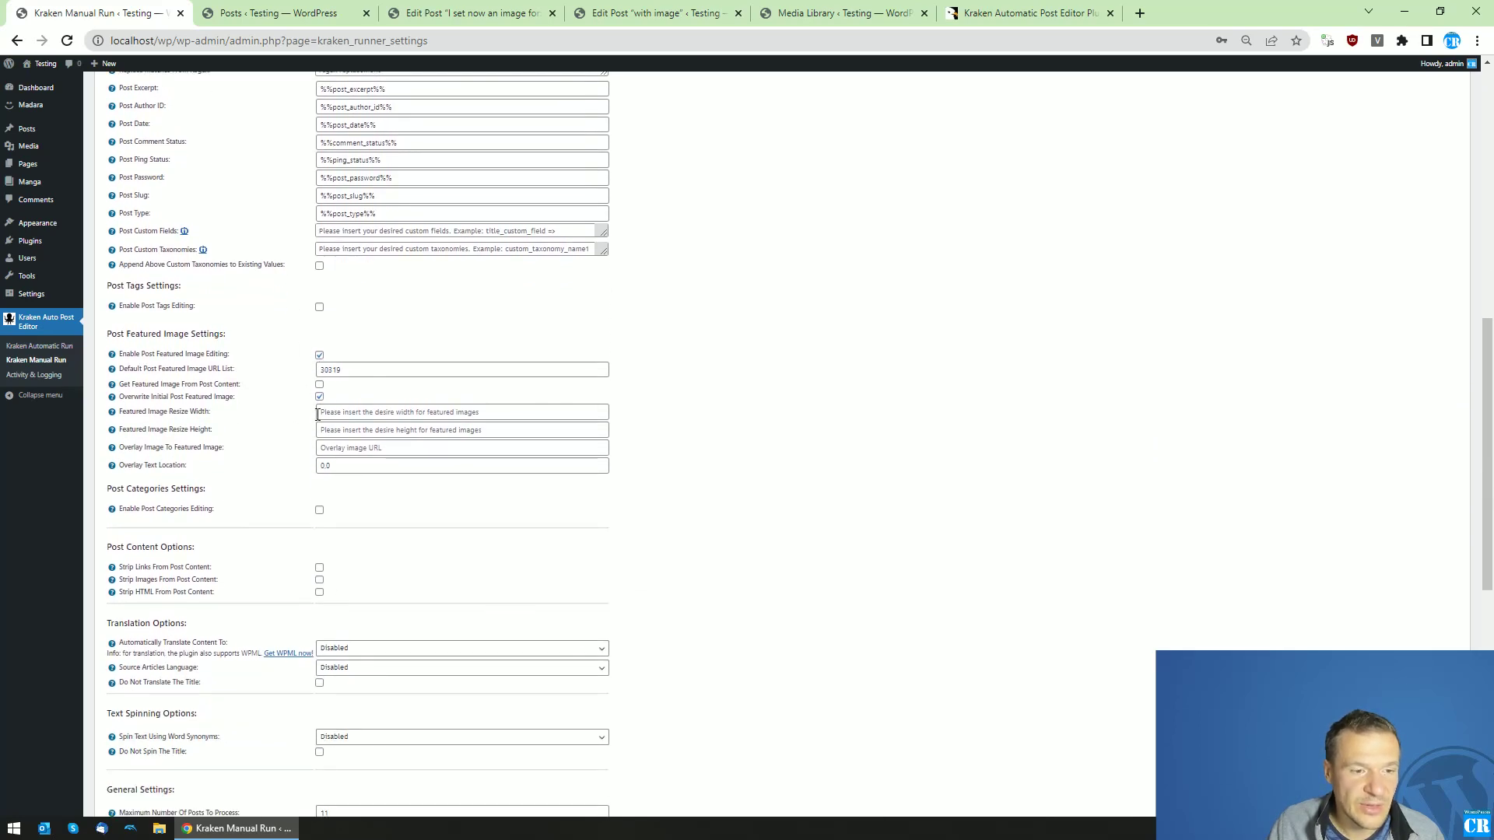
{"action": "scroll", "coordinate": [156, 669], "scroll_direction": "down", "scroll_amount": 8}
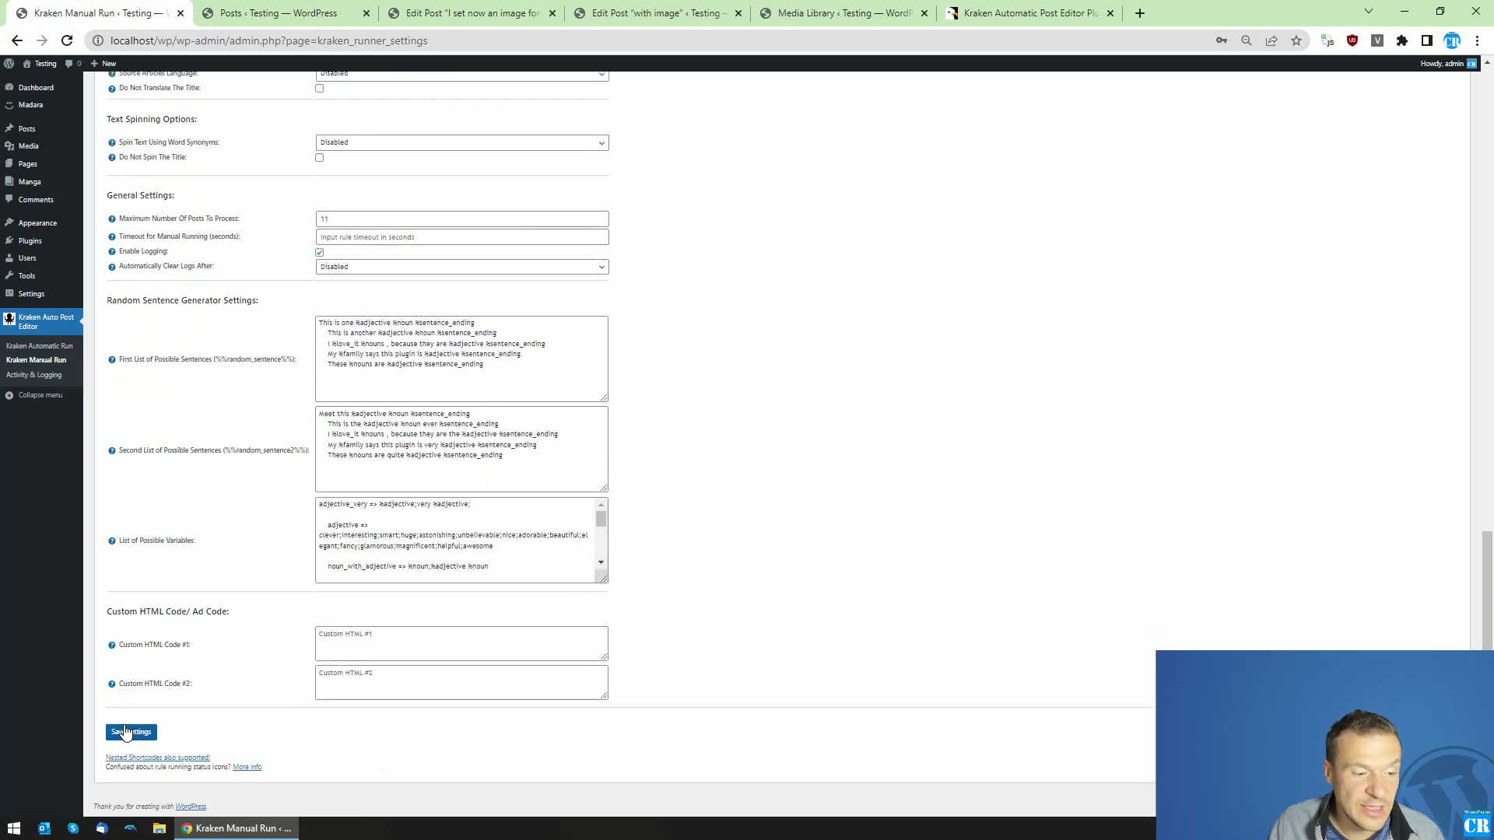
{"action": "left_click", "coordinate": [126, 731]}
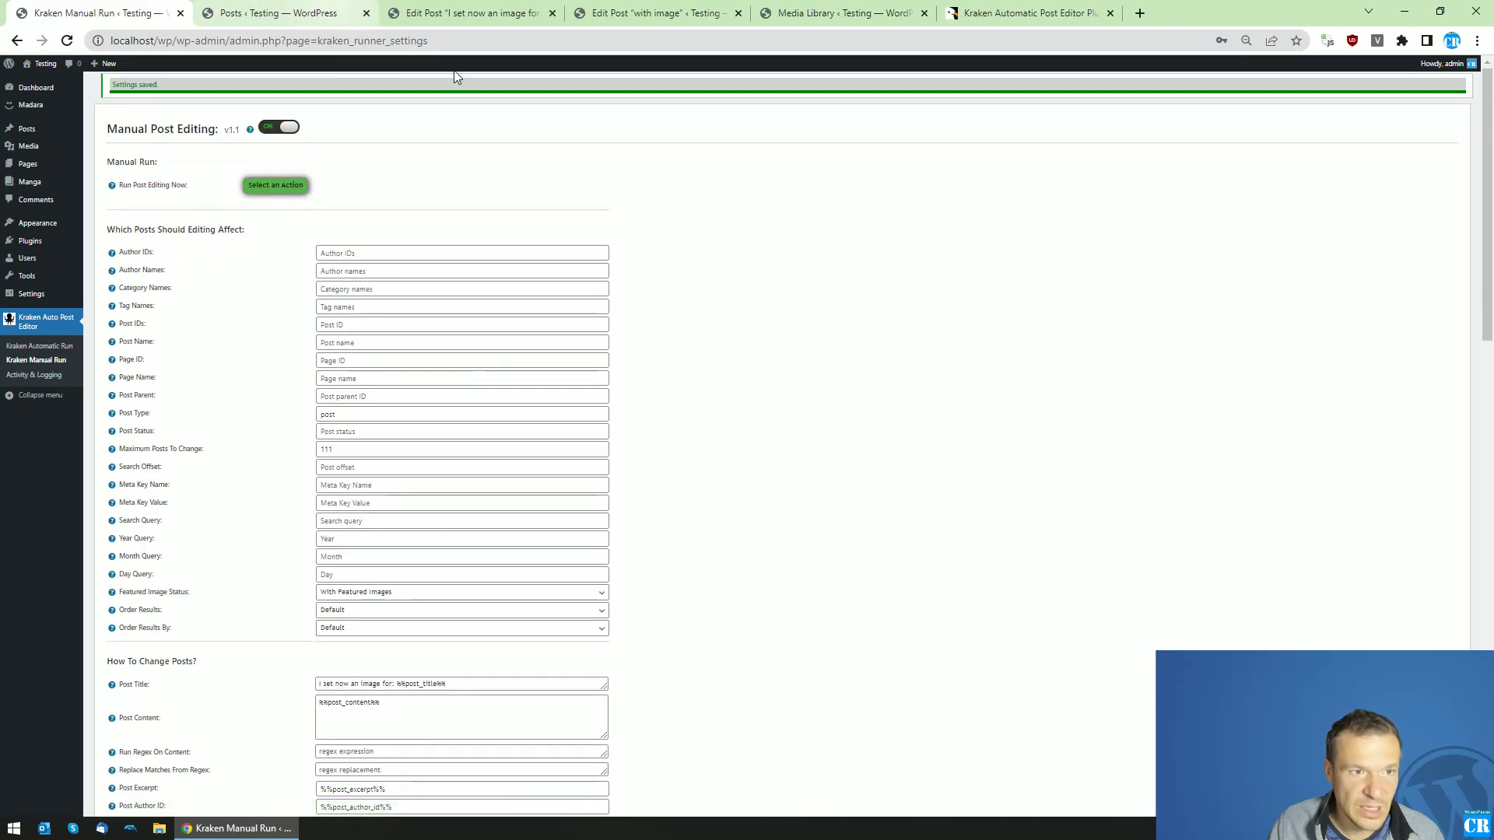
Step: Close the retitled post and 'with image' post editors, returning to Kraken settings
{"action": "left_click", "coordinate": [467, 13]}
{"action": "left_click", "coordinate": [599, 13]}
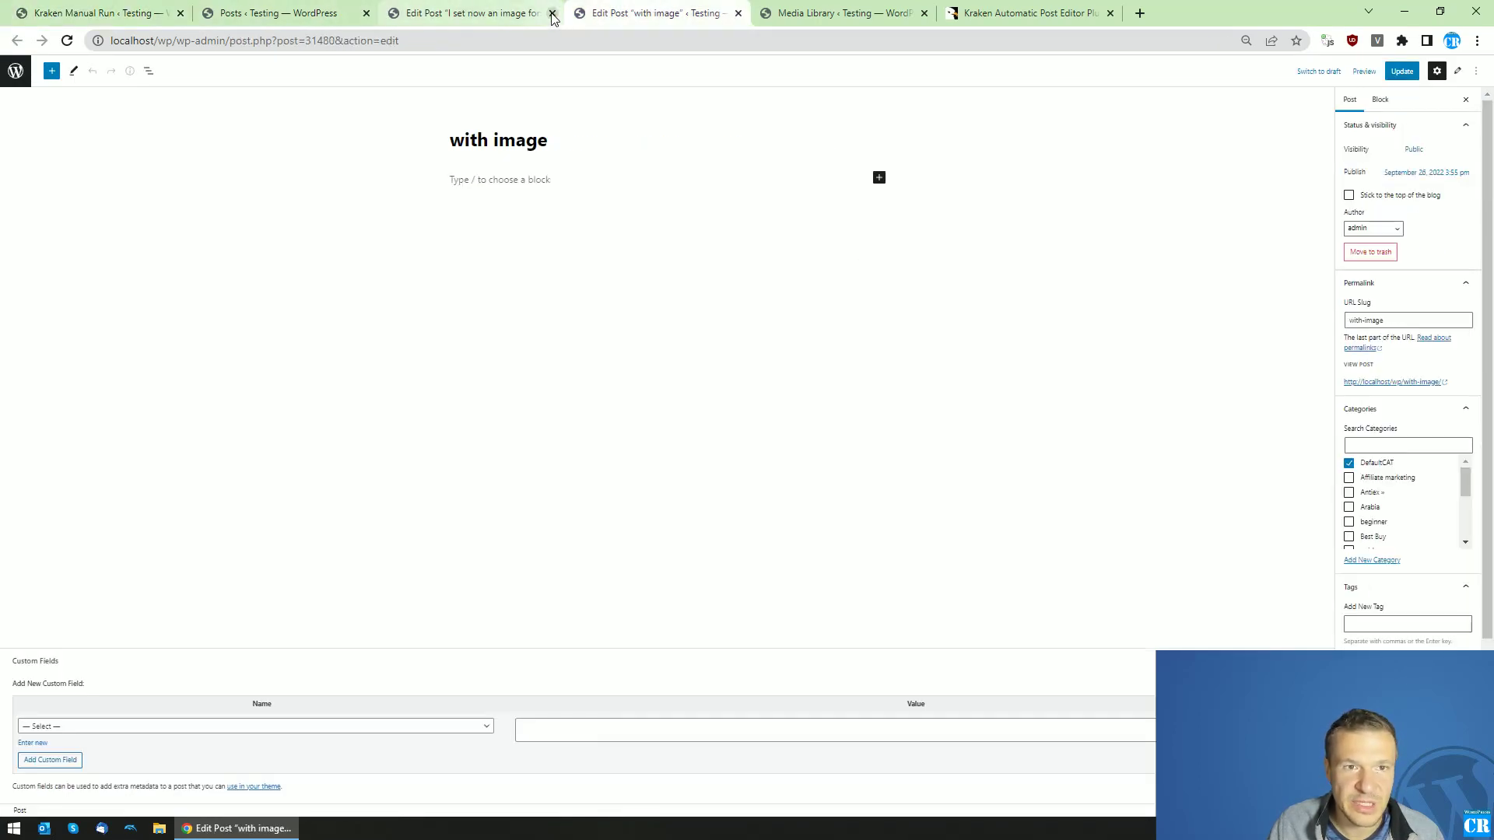
{"action": "left_click", "coordinate": [553, 13]}
{"action": "left_click", "coordinate": [109, 12]}
{"action": "left_click", "coordinate": [398, 8]}
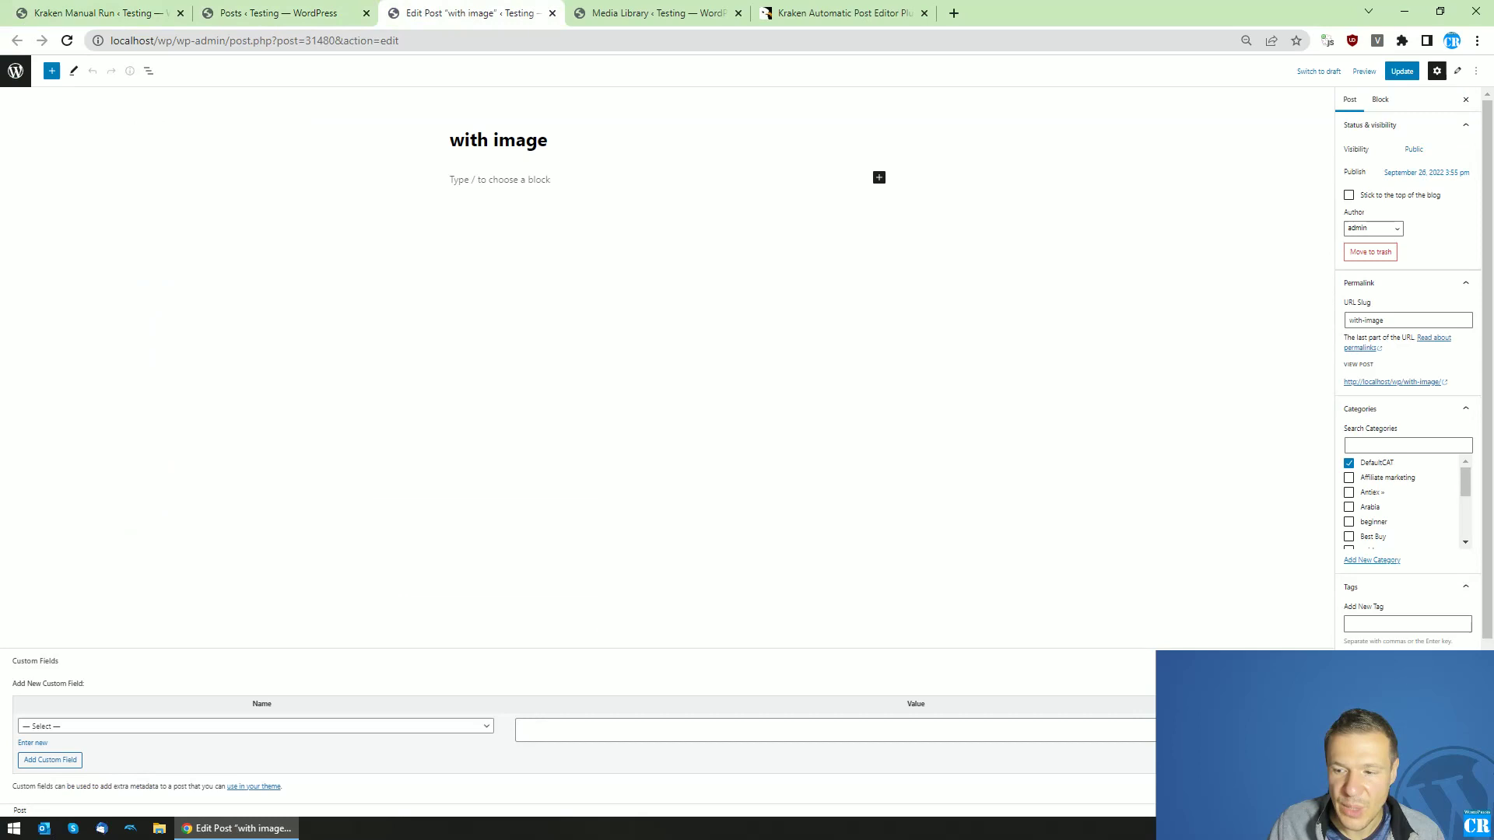
{"action": "left_click", "coordinate": [553, 13]}
{"action": "left_click", "coordinate": [53, 7]}
Step: Remove the 'I set now an image for:' prefix from Post Title and save
{"action": "scroll", "coordinate": [346, 468], "scroll_direction": "down", "scroll_amount": 3}
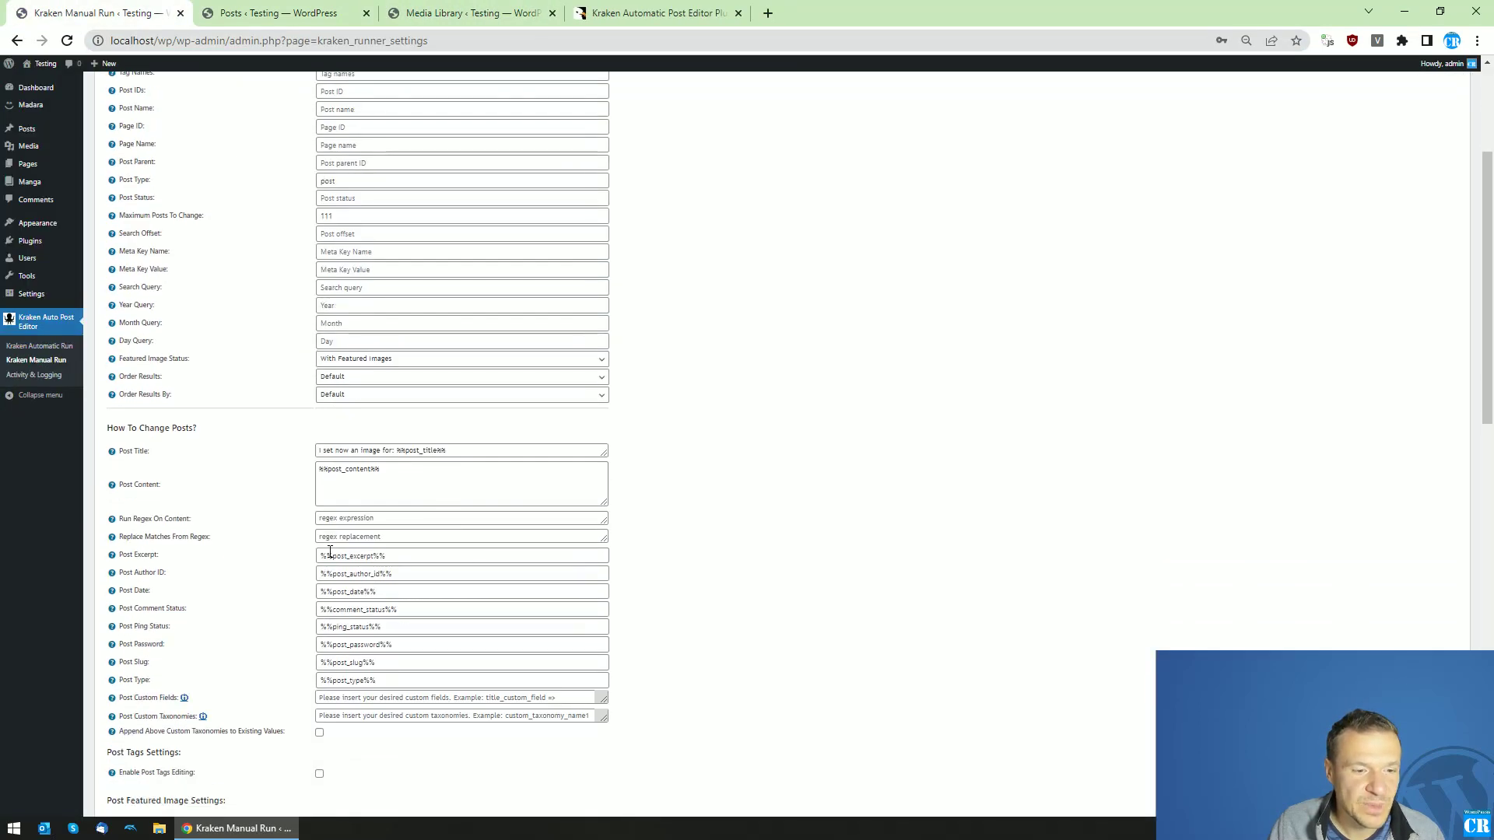
{"action": "left_click_drag", "start_coordinate": [395, 450], "coordinate": [284, 454]}
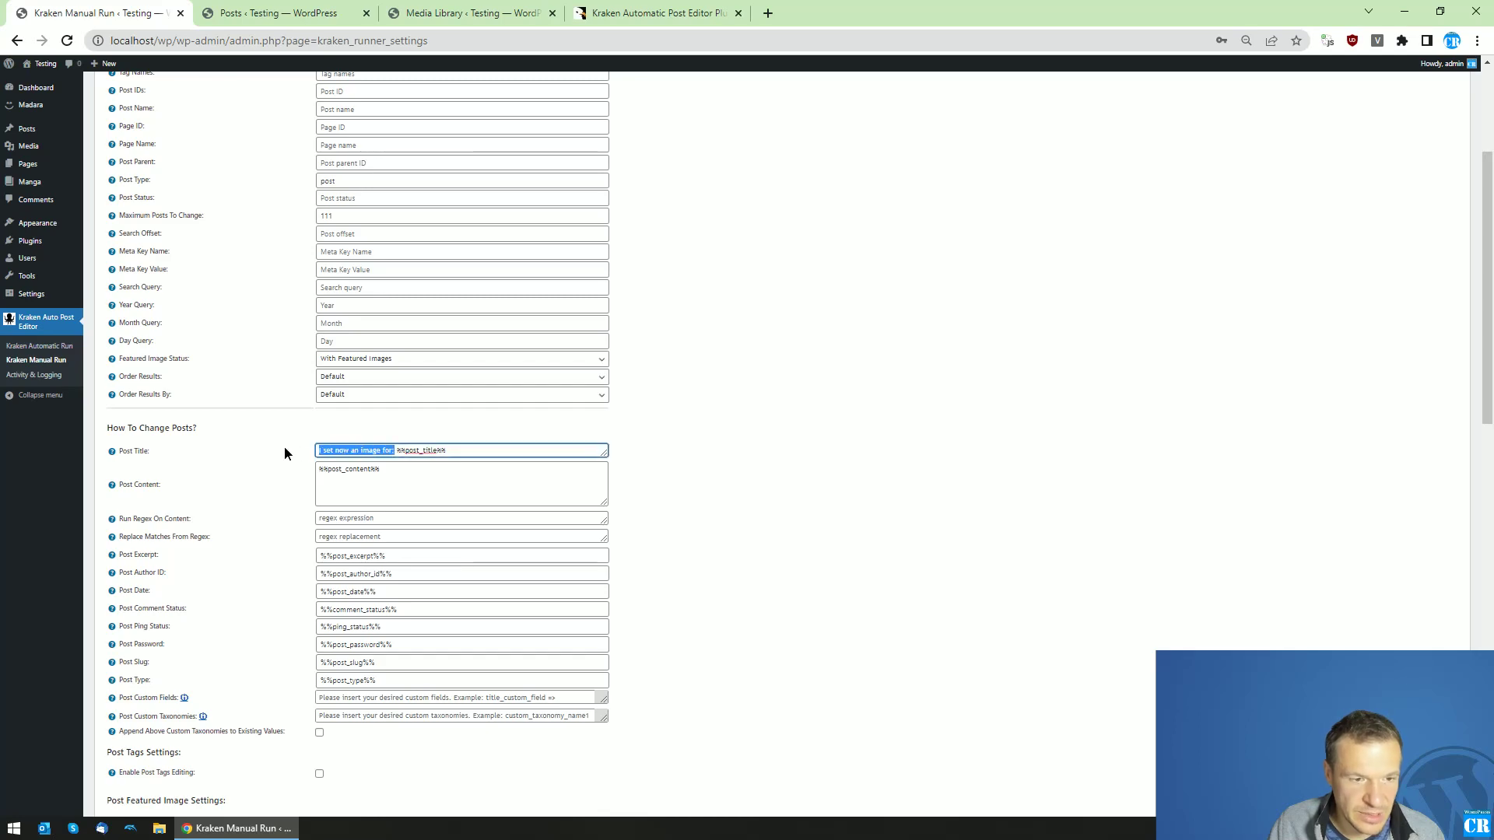
{"action": "key", "text": "BackSpace"}
{"action": "scroll", "coordinate": [287, 521], "scroll_direction": "down", "scroll_amount": 20}
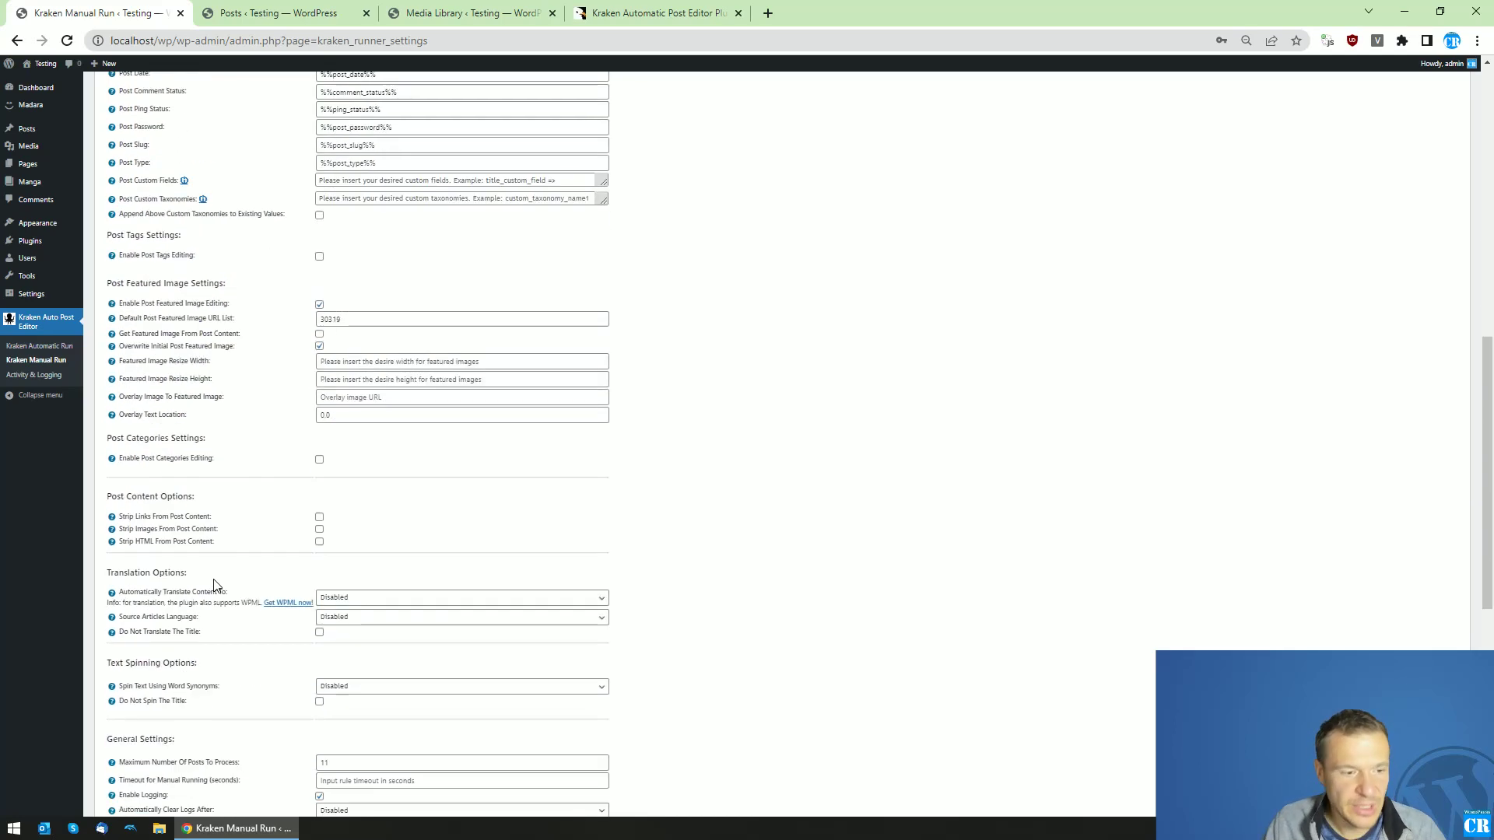
{"action": "left_click", "coordinate": [151, 734]}
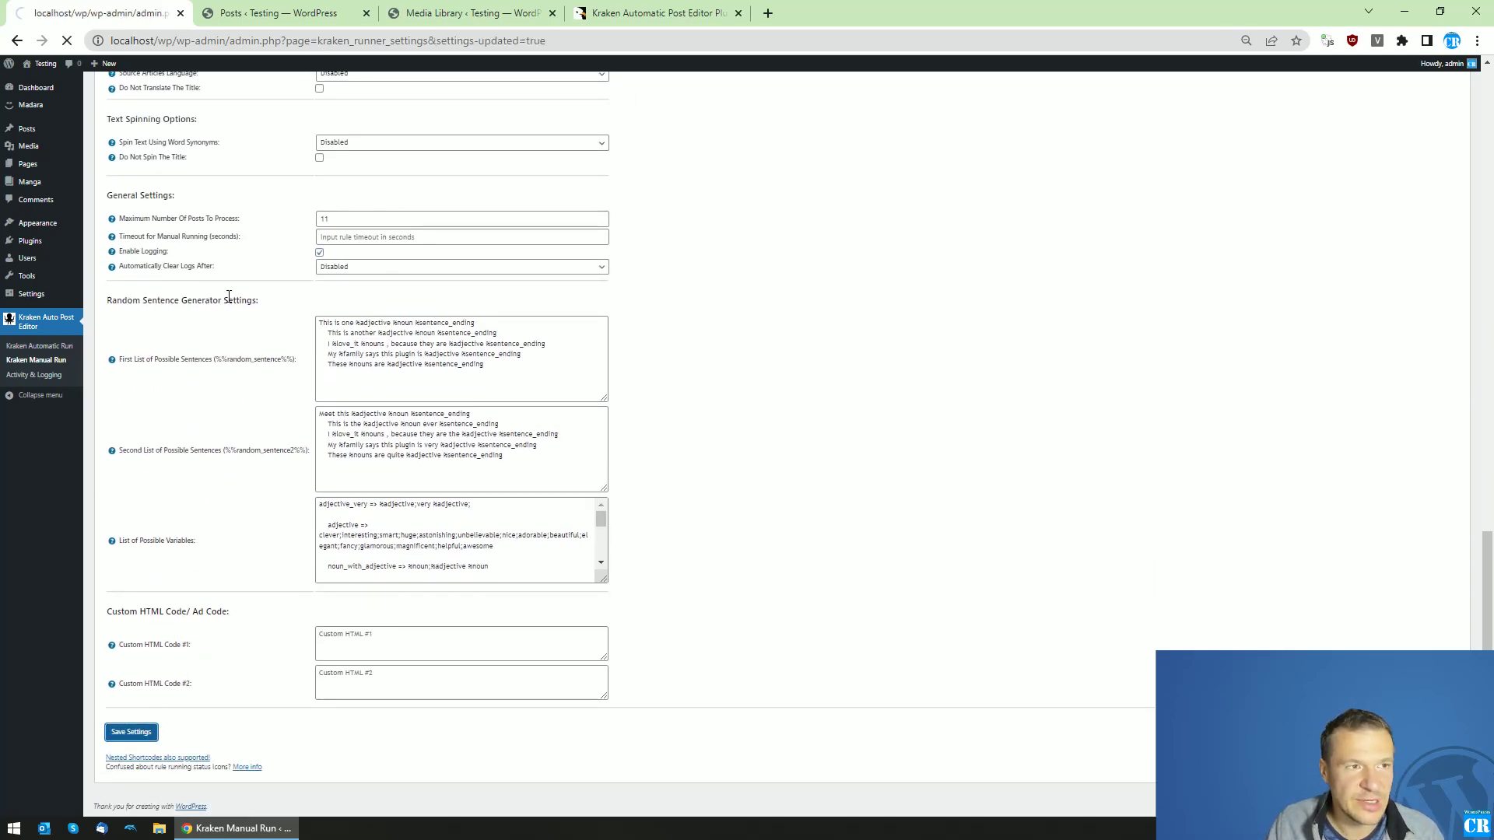
Step: Run Post Editing again and confirm it
{"action": "left_click", "coordinate": [280, 186]}
{"action": "left_click", "coordinate": [274, 208]}
{"action": "key", "text": "Return"}
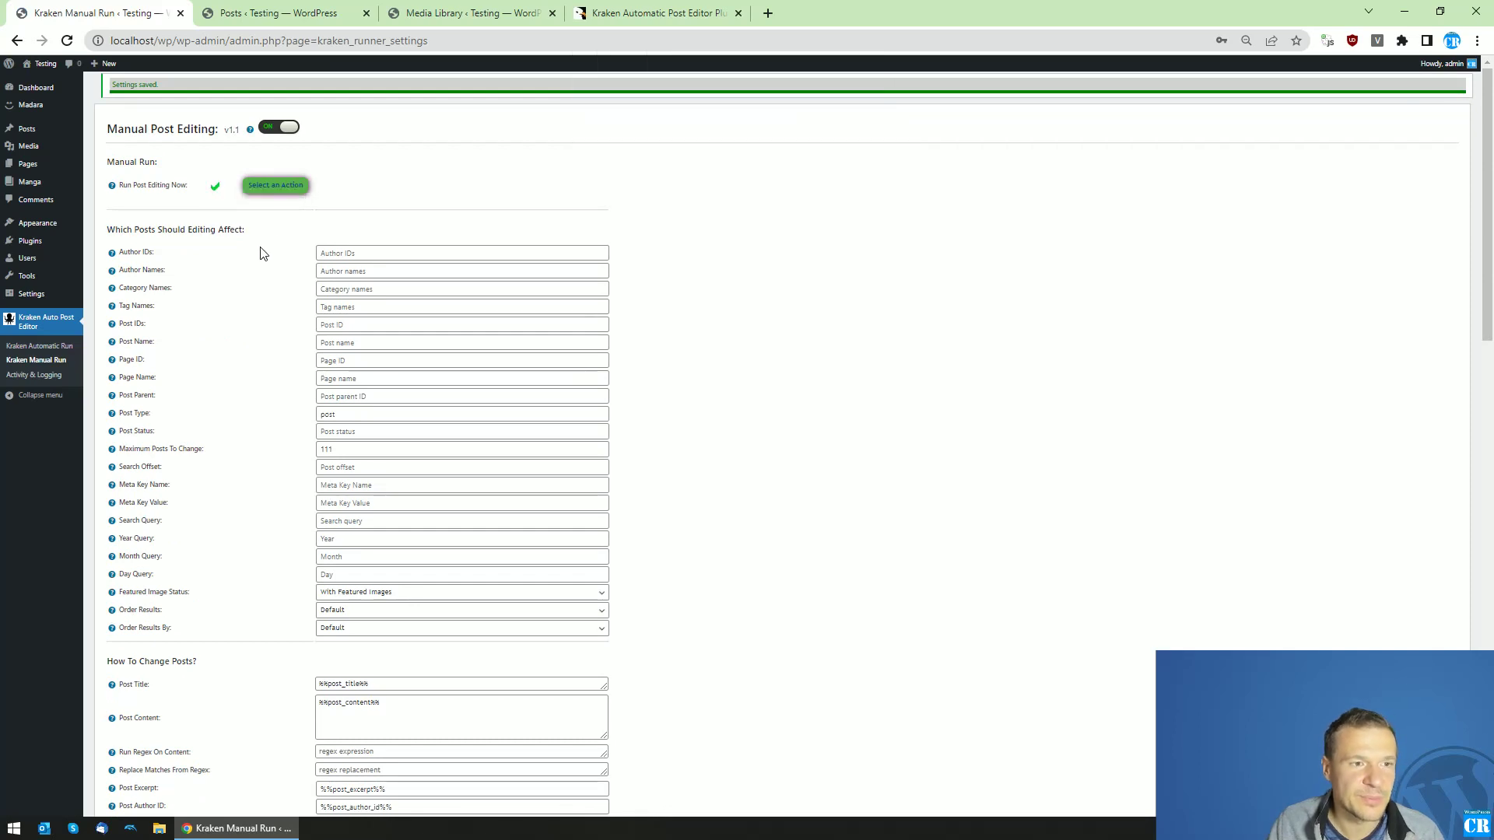
{"action": "left_click", "coordinate": [276, 12]}
Step: Reload the Posts list and open 'with image' in the editor, then return to Kraken's $29 CodeCanyon listing
{"action": "left_click", "coordinate": [66, 40]}
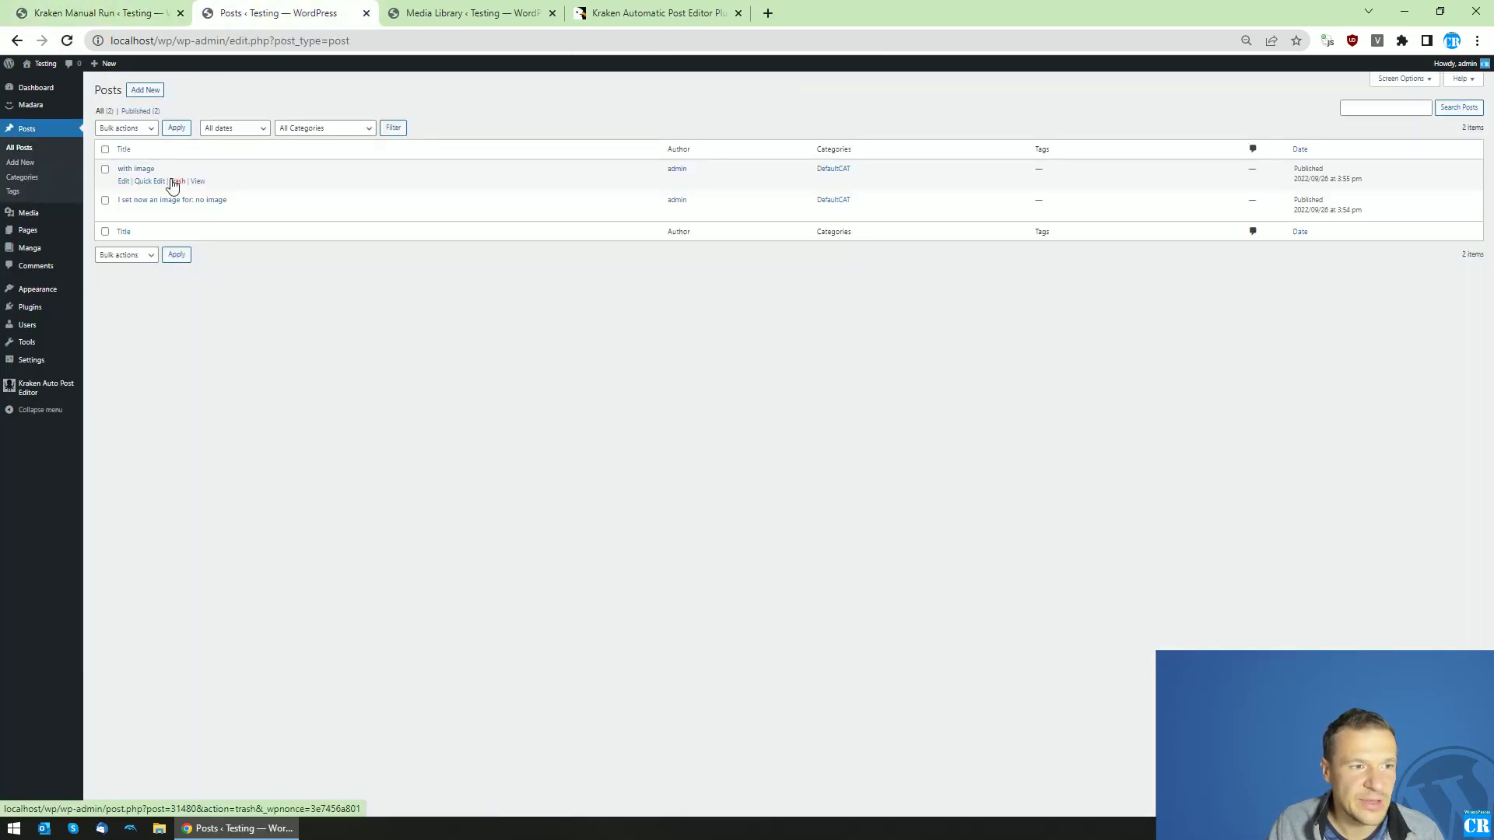
{"action": "left_click", "coordinate": [138, 170]}
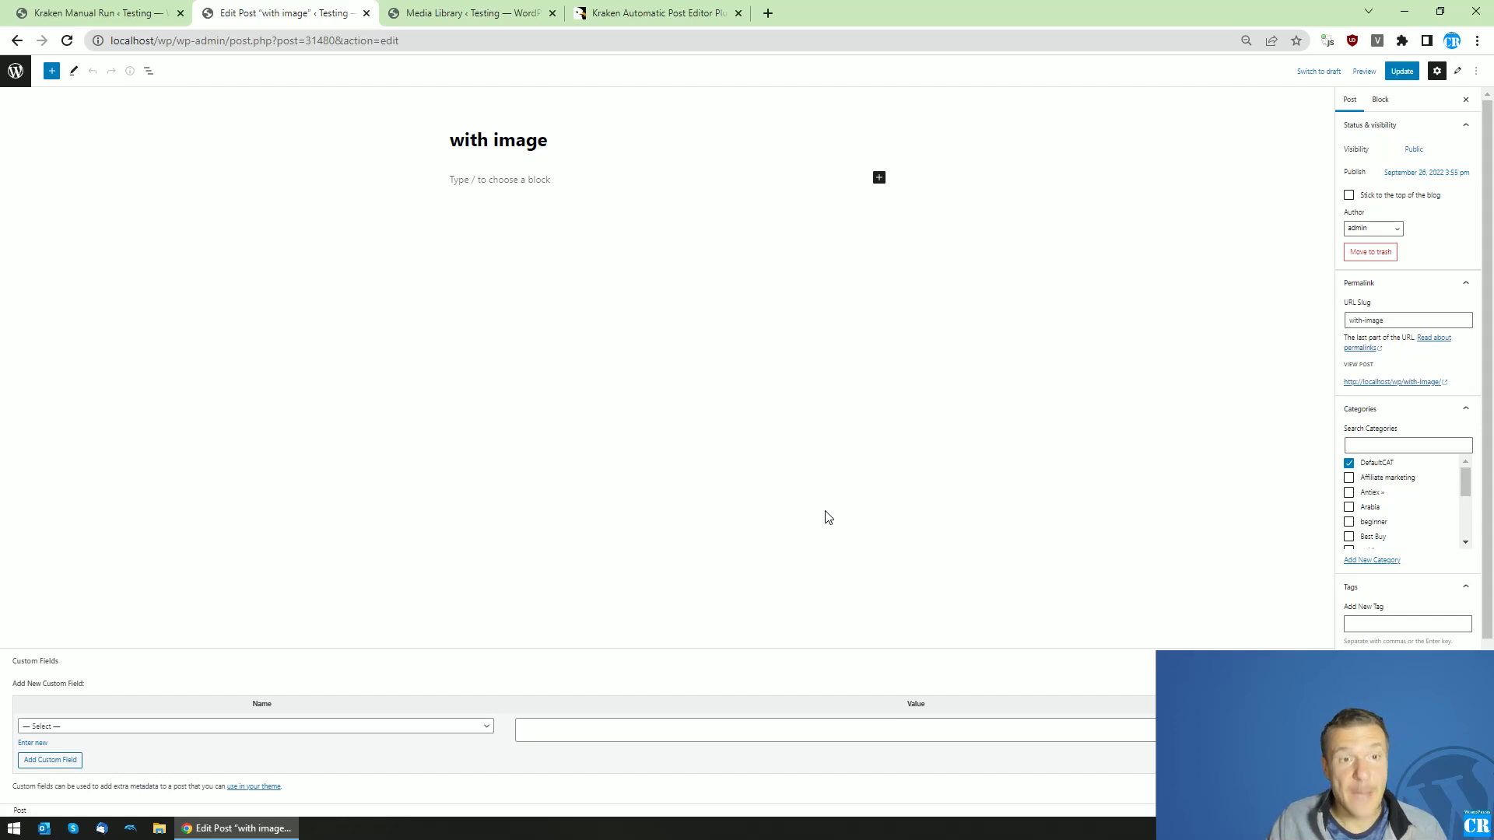
{"action": "left_click", "coordinate": [626, 11]}
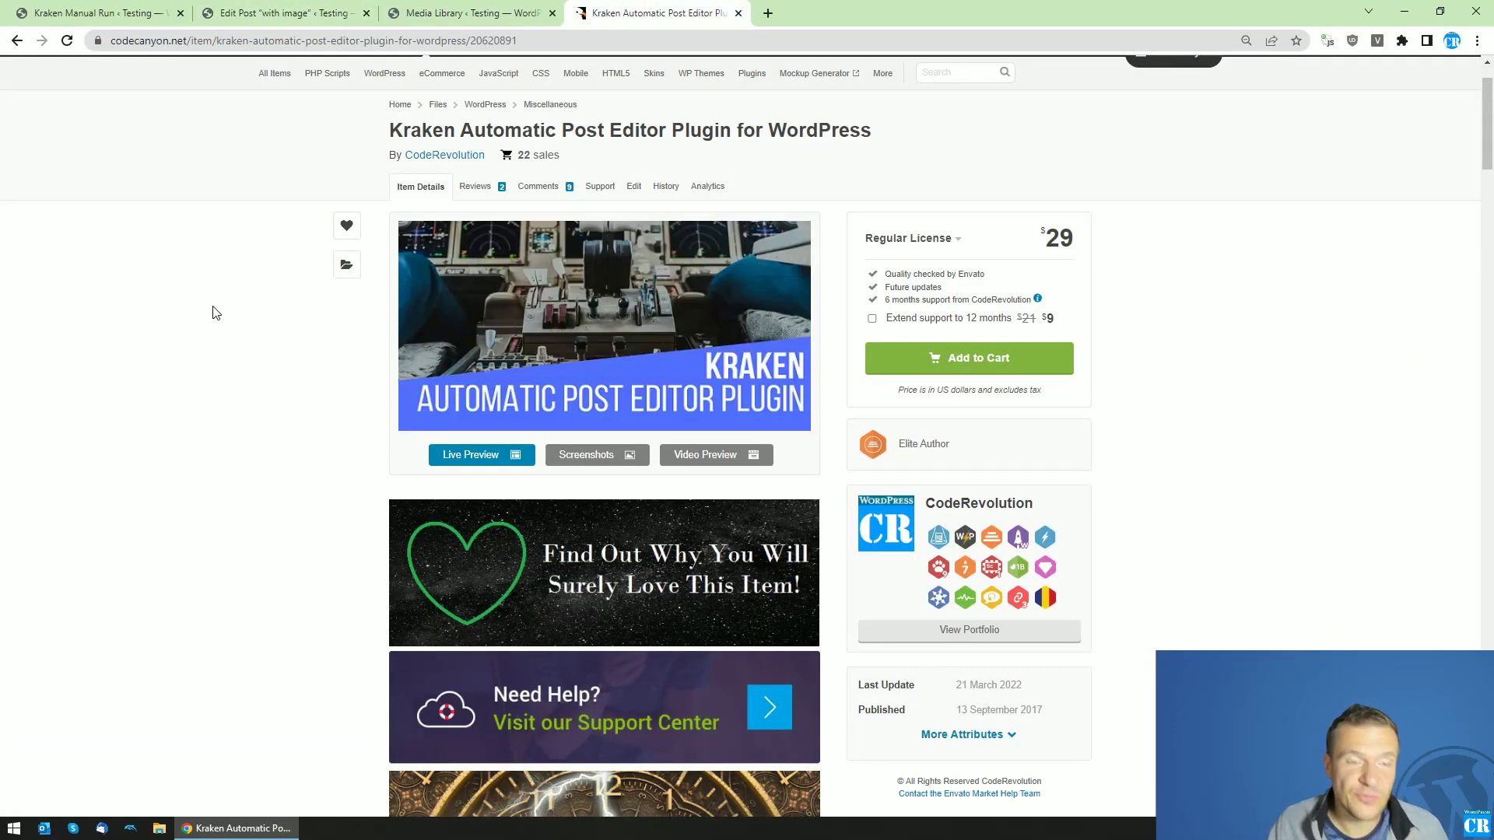